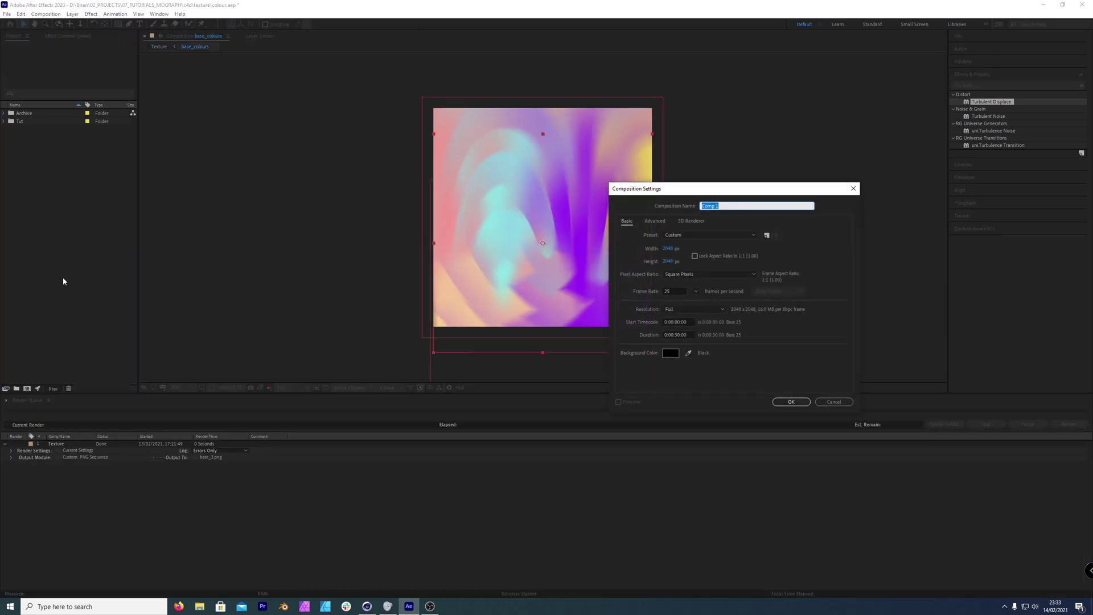
Name the first composition Texture
text(Texture)
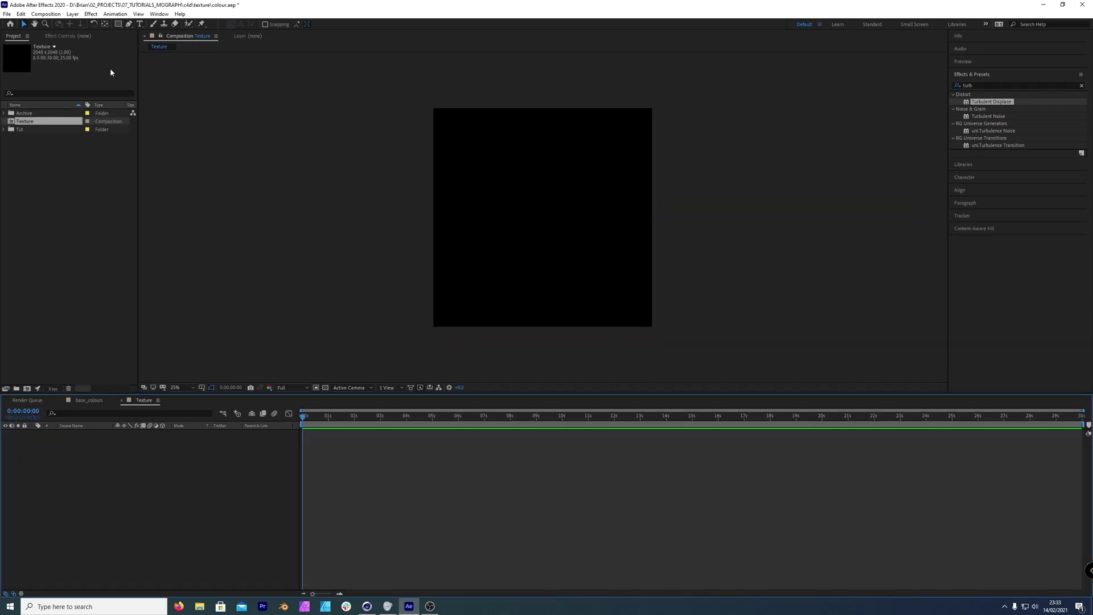
key(ctrl+k)
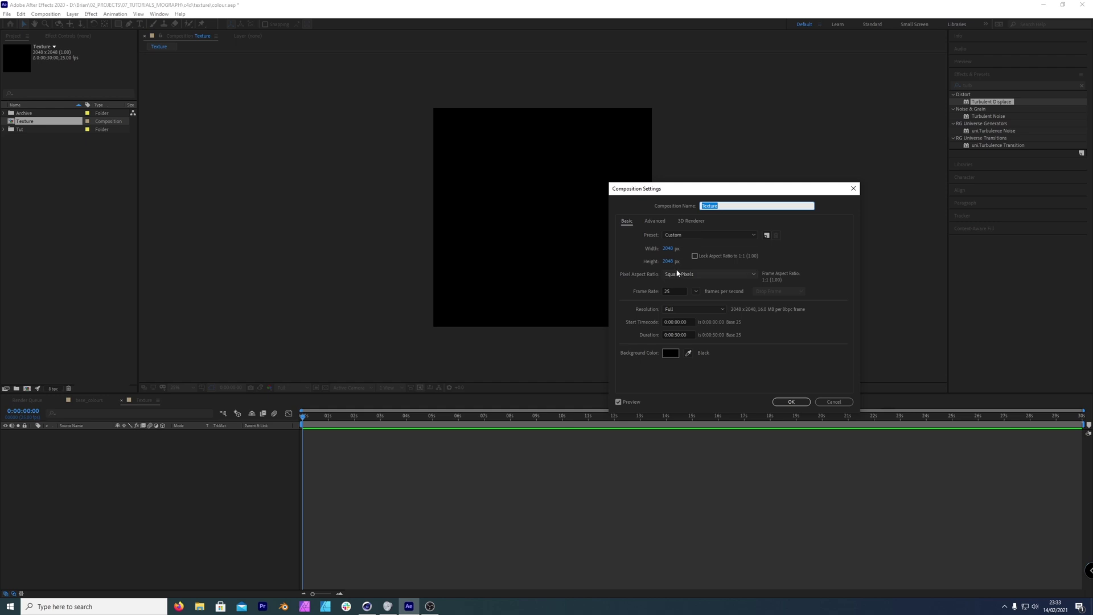
key(Return)
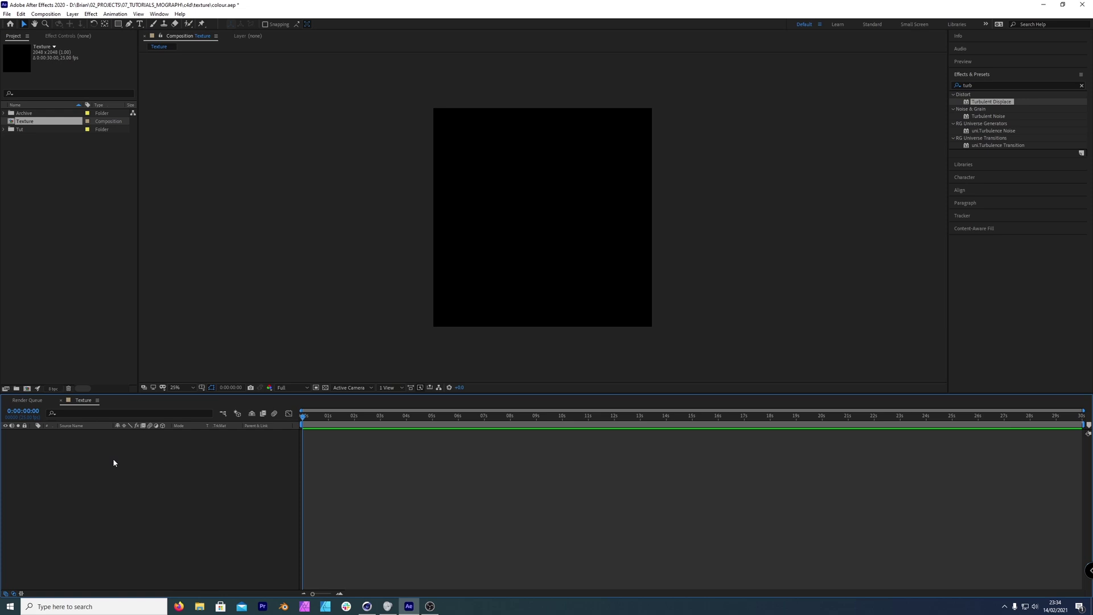
Create a base_colour composition, nest it inside Texture, and open it
key(ctrl+n)
text(base_colour)
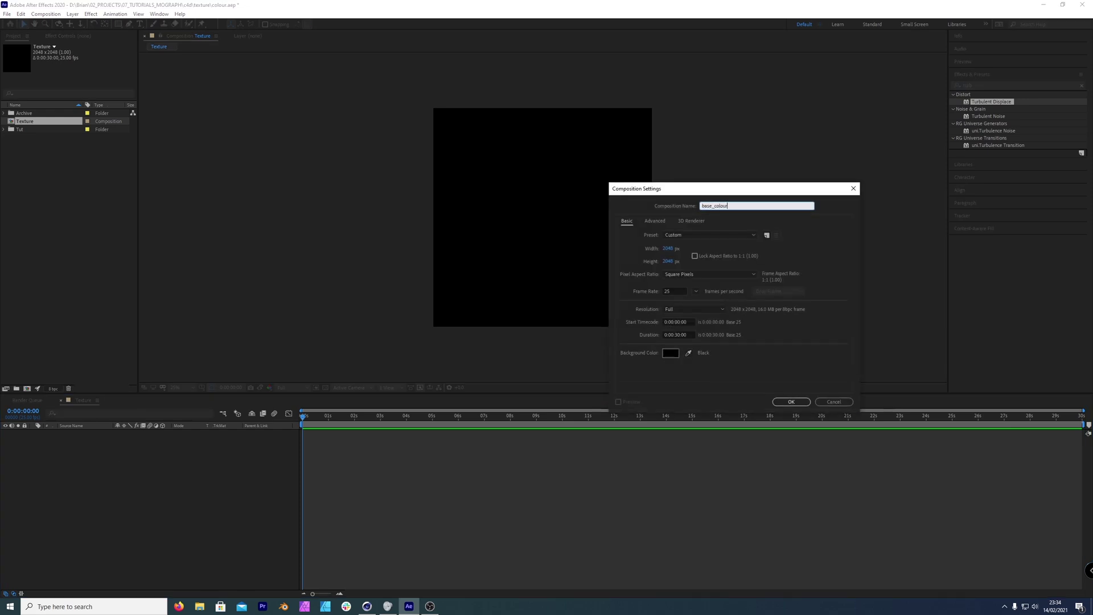
key(Return)
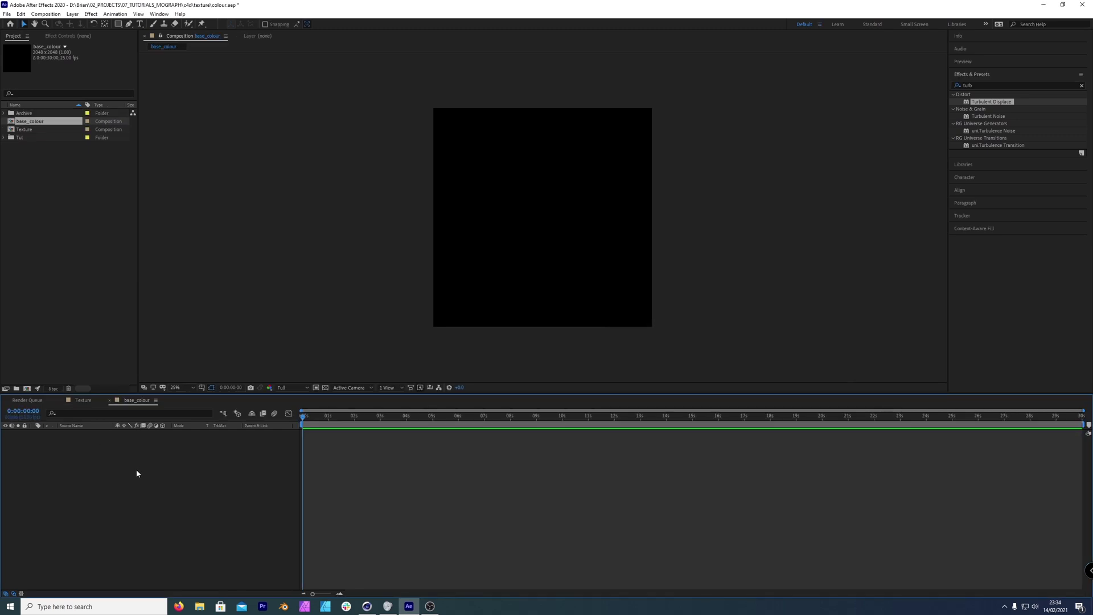
click(109, 401)
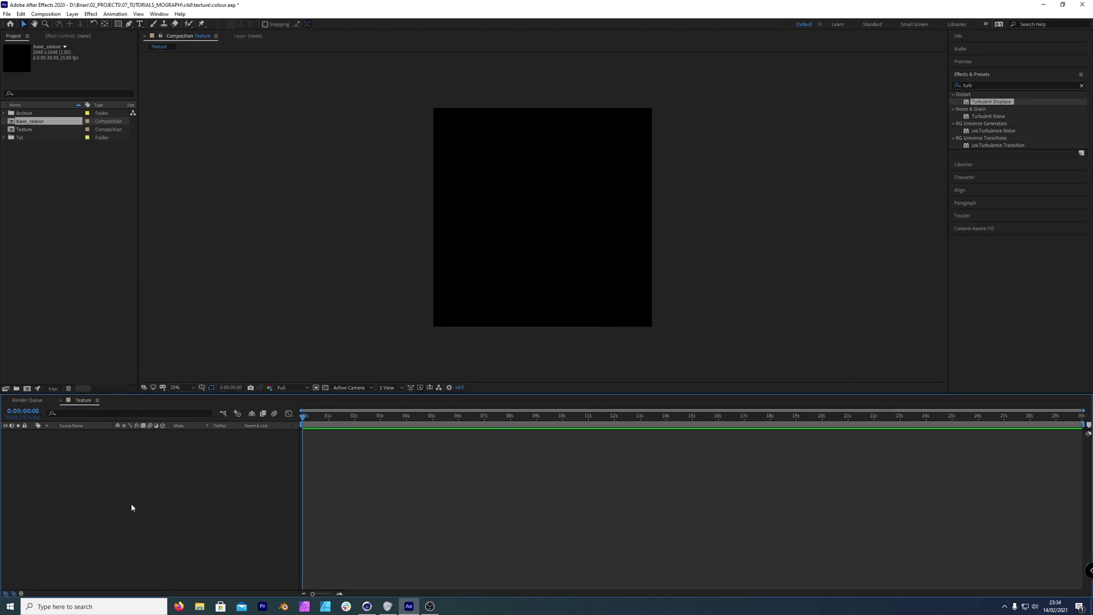
drag(33, 122, 109, 476)
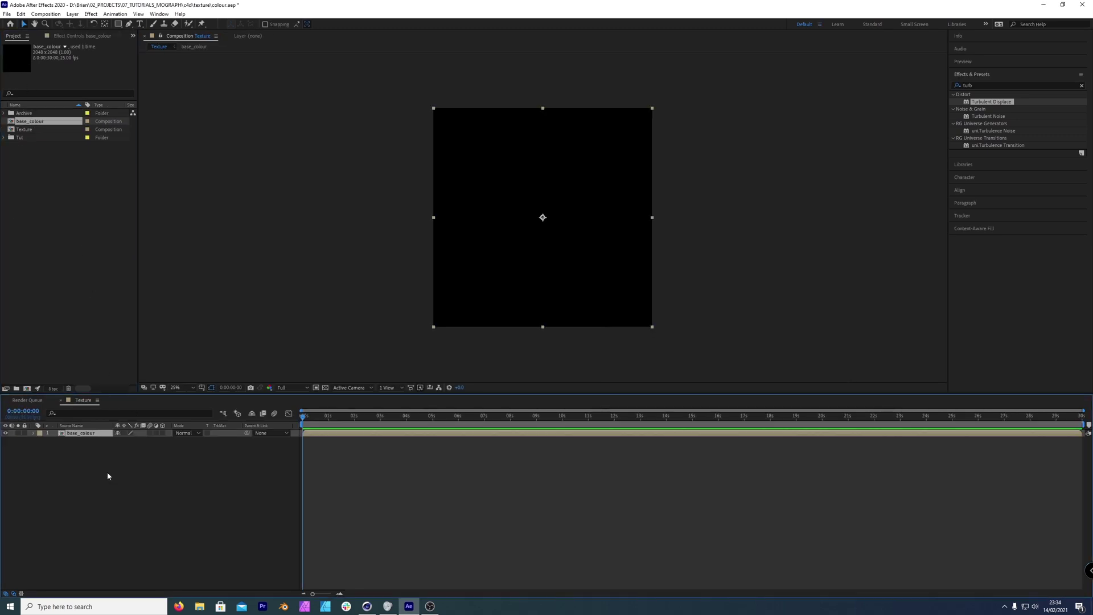
double_click(82, 434)
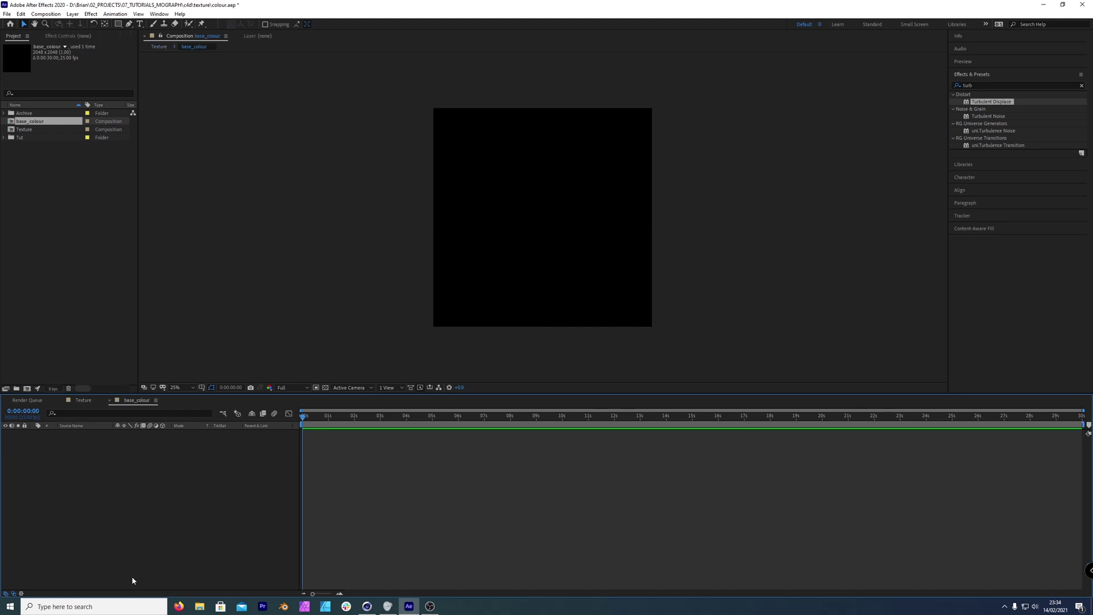
Create a solid layer named base_colour
key(ctrl+y)
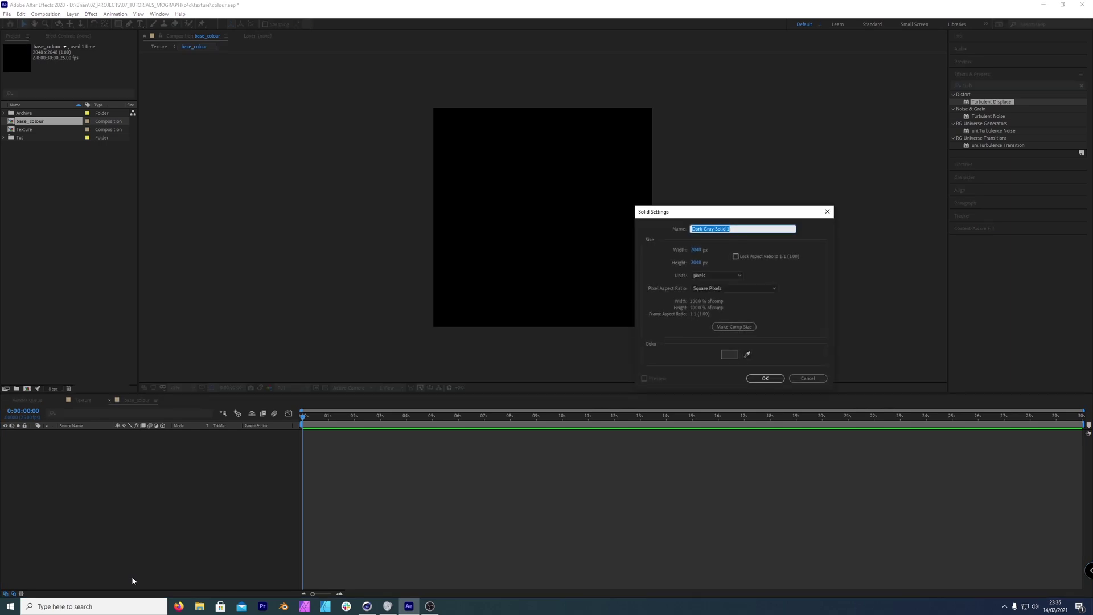
text(base_colour_1)
key(Return)
Apply the 4-Color Gradient effect to the base_colour solid
key(ctrl+5)
text(4)
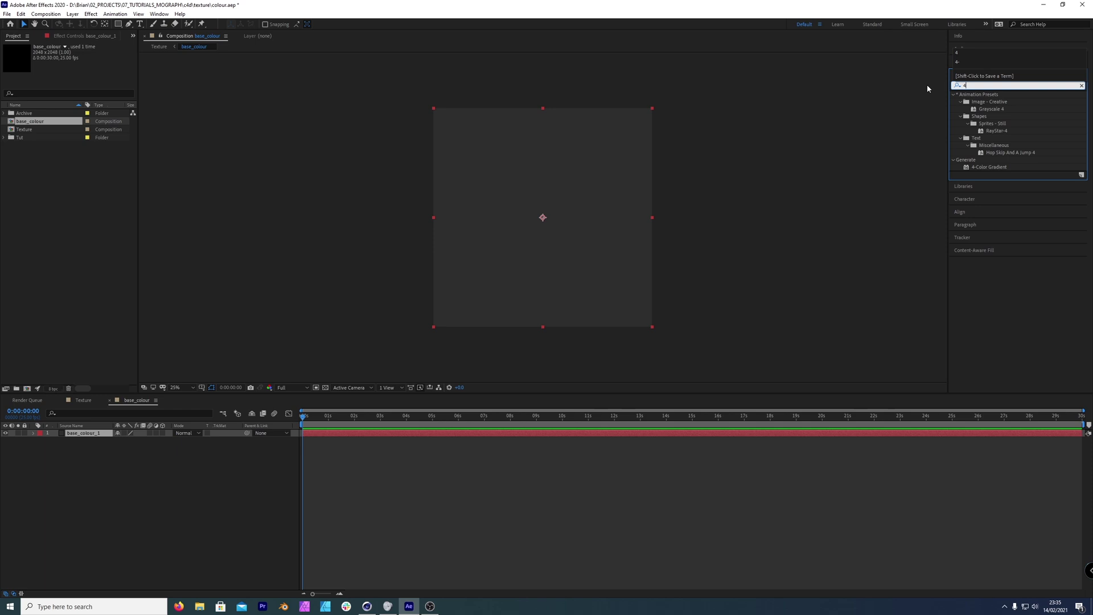
drag(989, 167, 91, 433)
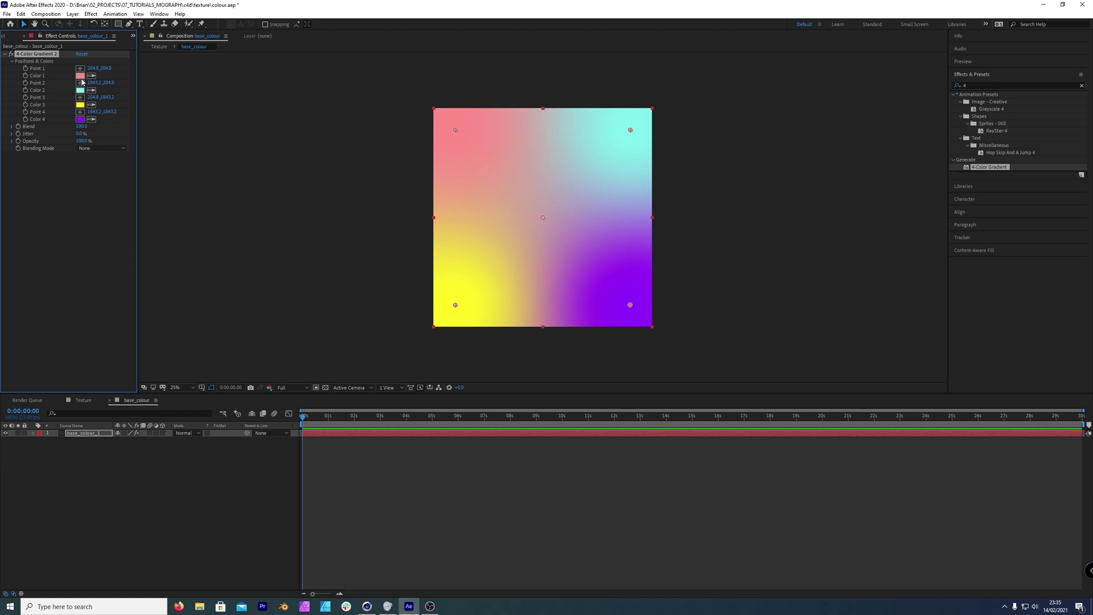
click(233, 475)
Add CC Griddler with vertical scale 200, rotation 135° and enlarged tiles
click(998, 86)
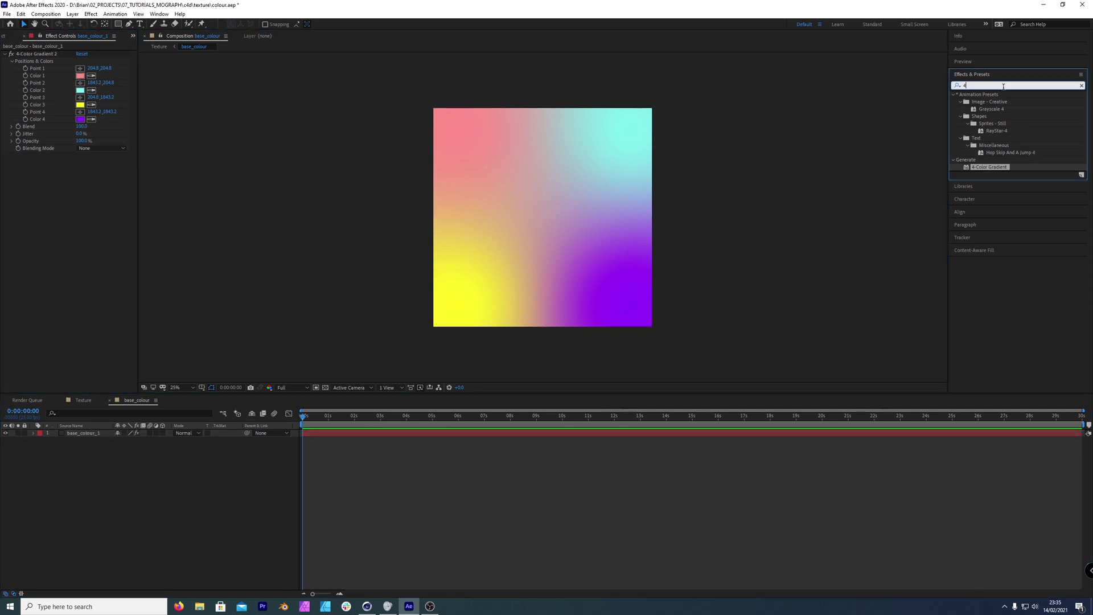
text(gr)
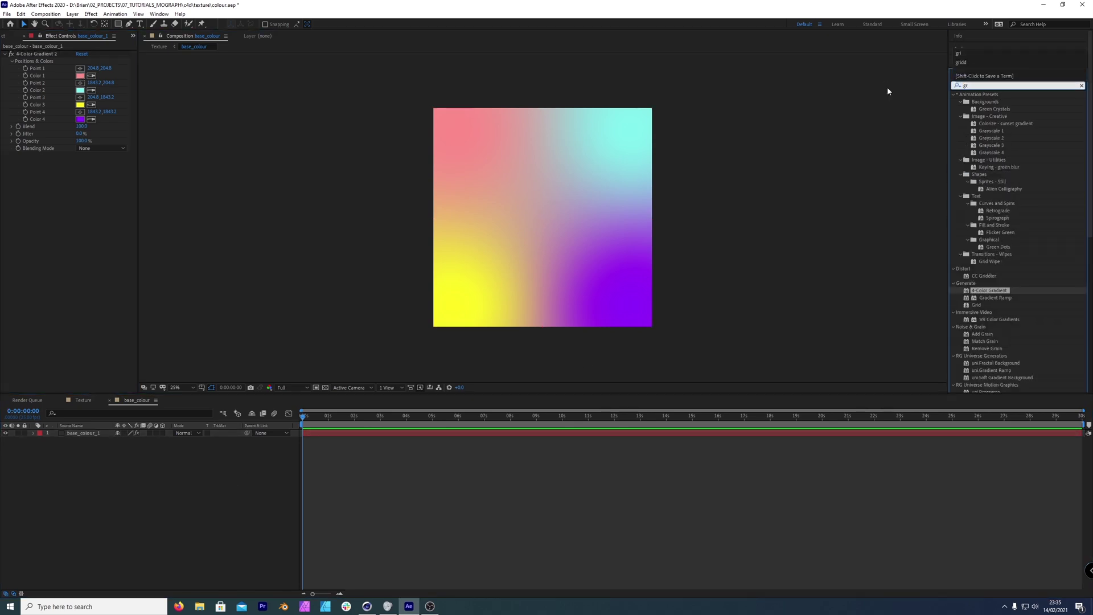
text(id)
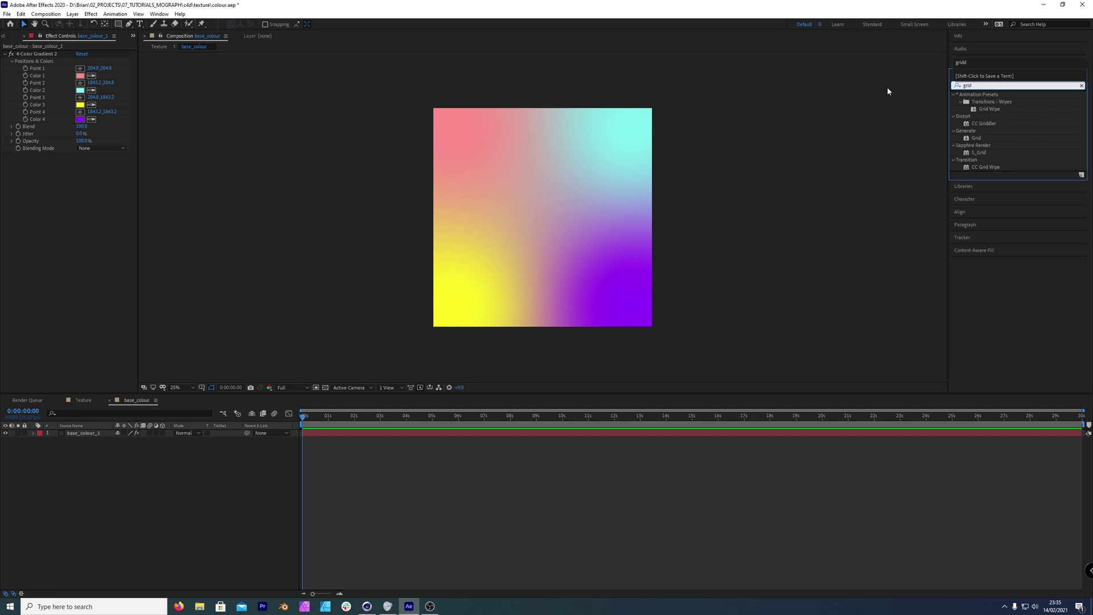
drag(990, 124, 587, 231)
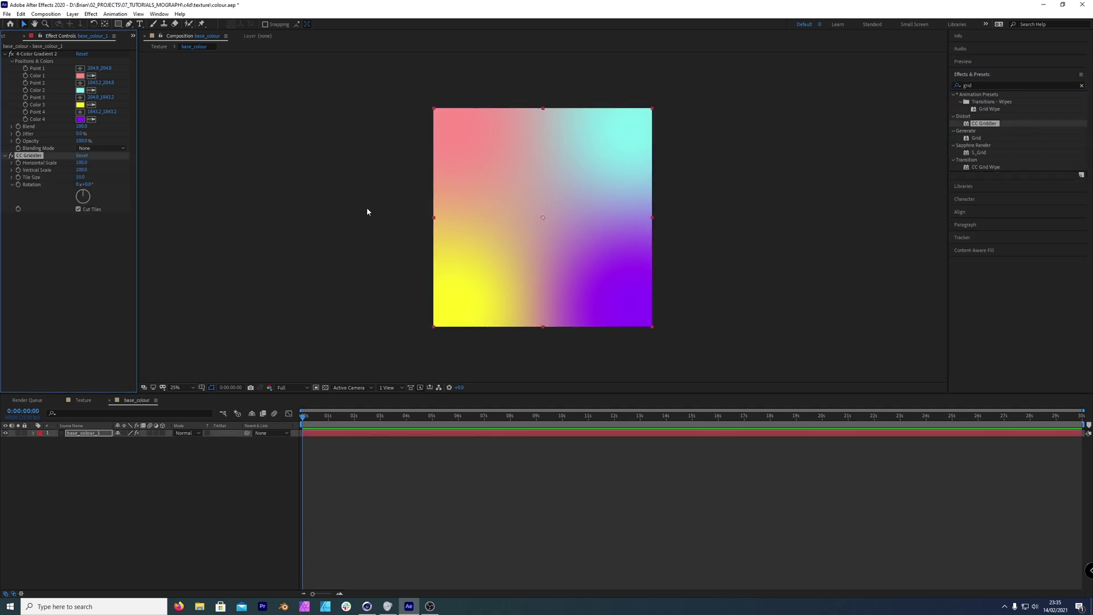
drag(82, 167, 271, 167)
click(81, 170)
text(200)
key(Return)
drag(85, 196, 113, 221)
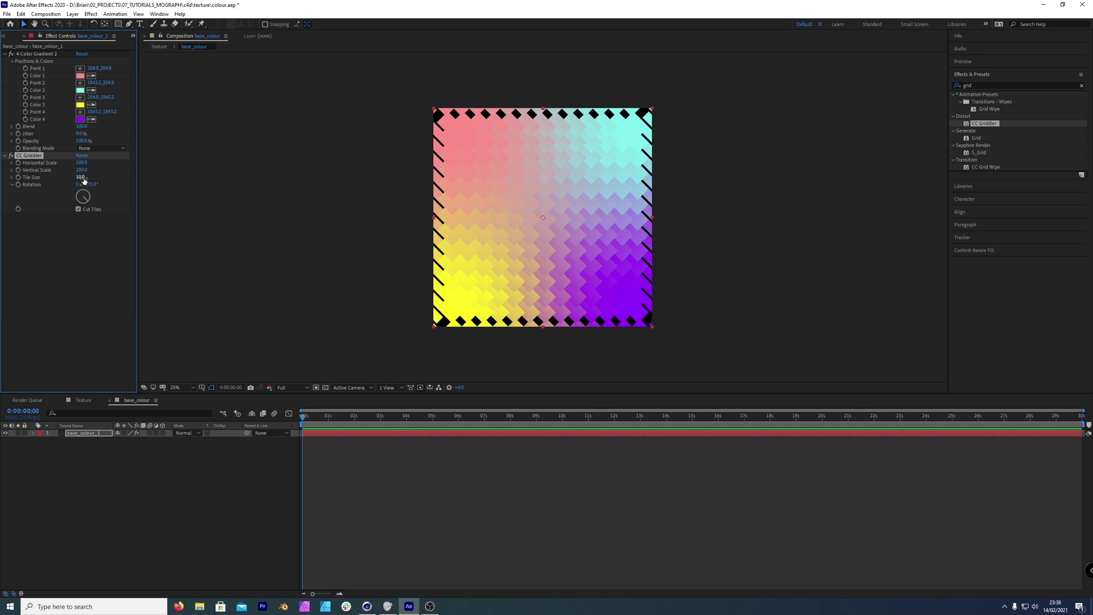
drag(82, 177, 130, 177)
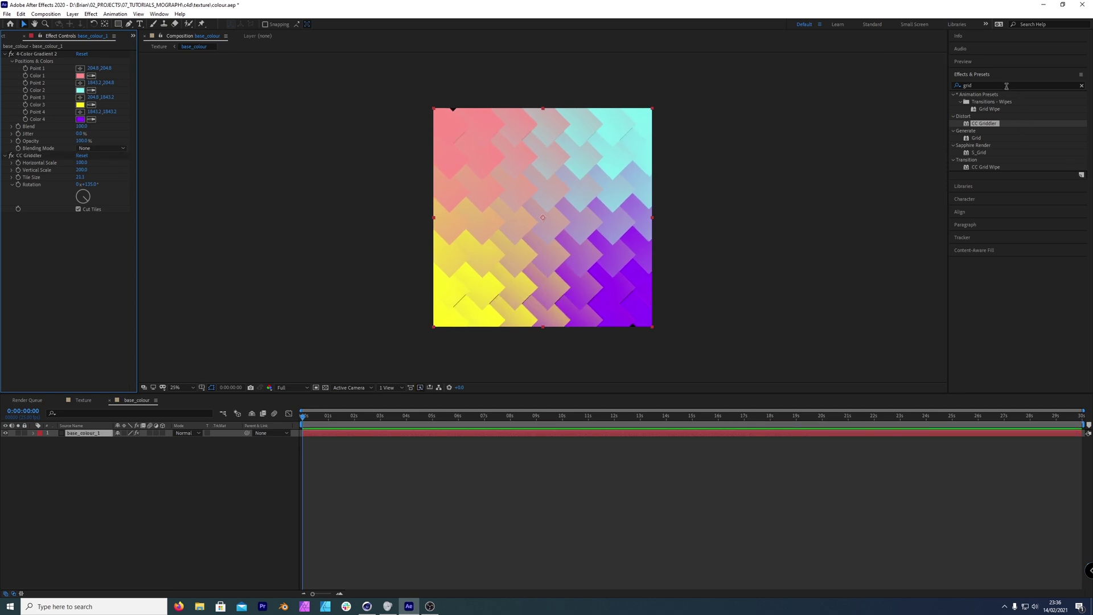
Add Directional Blur angled diagonally, about 135°, with blur length 100
key(ctrl+5)
text(directo)
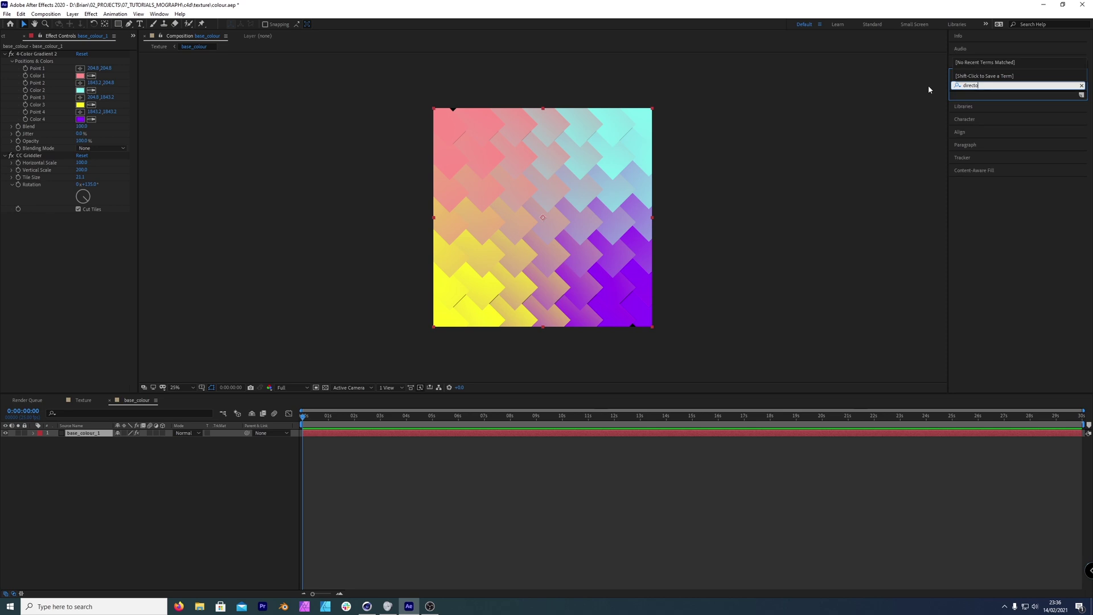
key(BackSpace)
drag(995, 101, 65, 288)
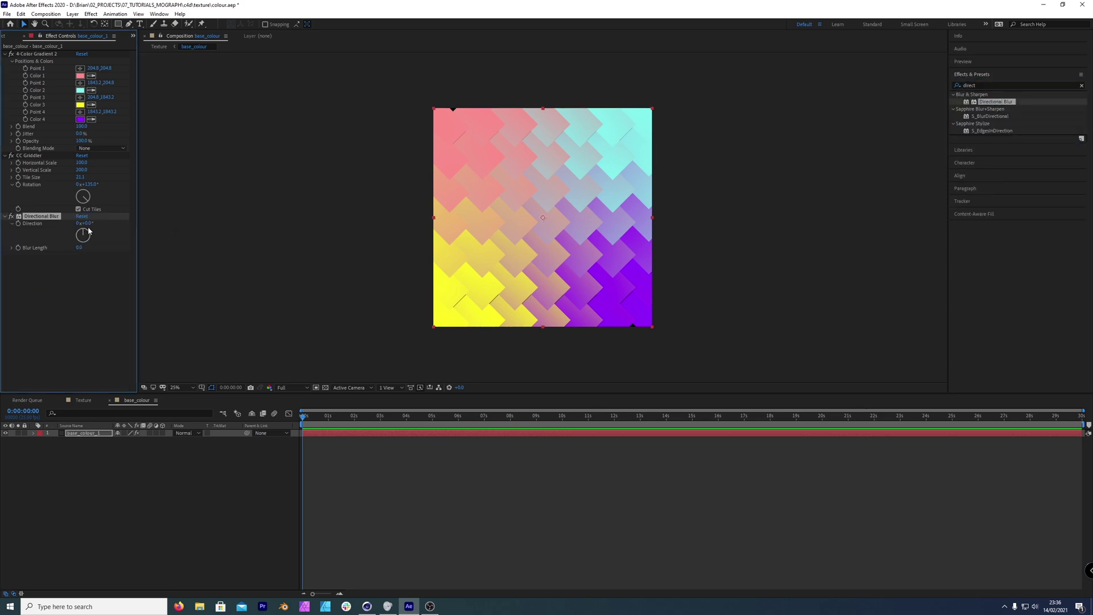
drag(84, 236, 99, 261)
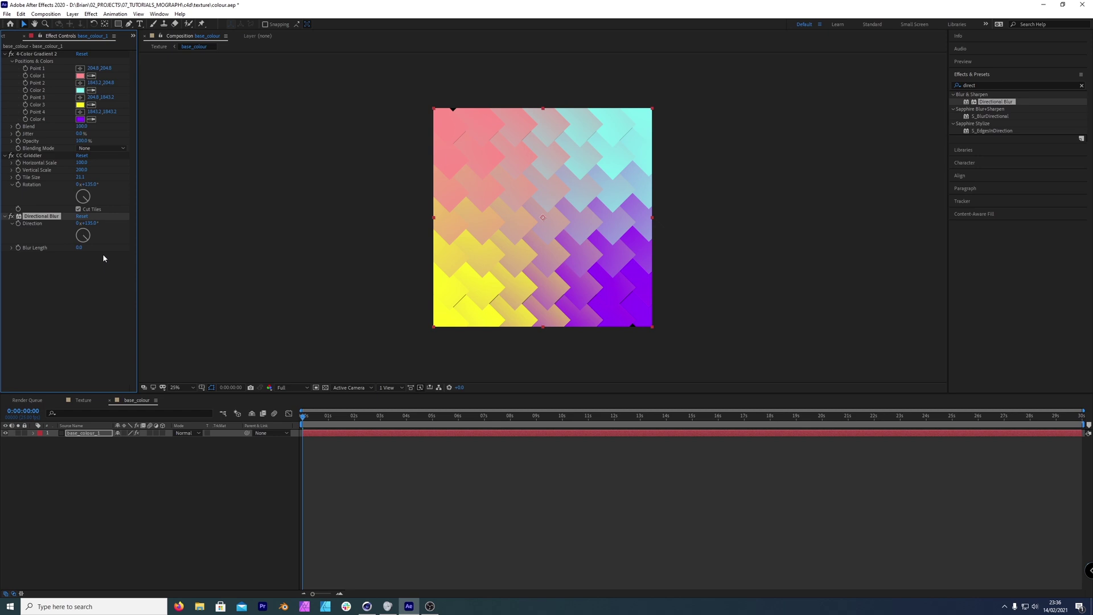
click(80, 248)
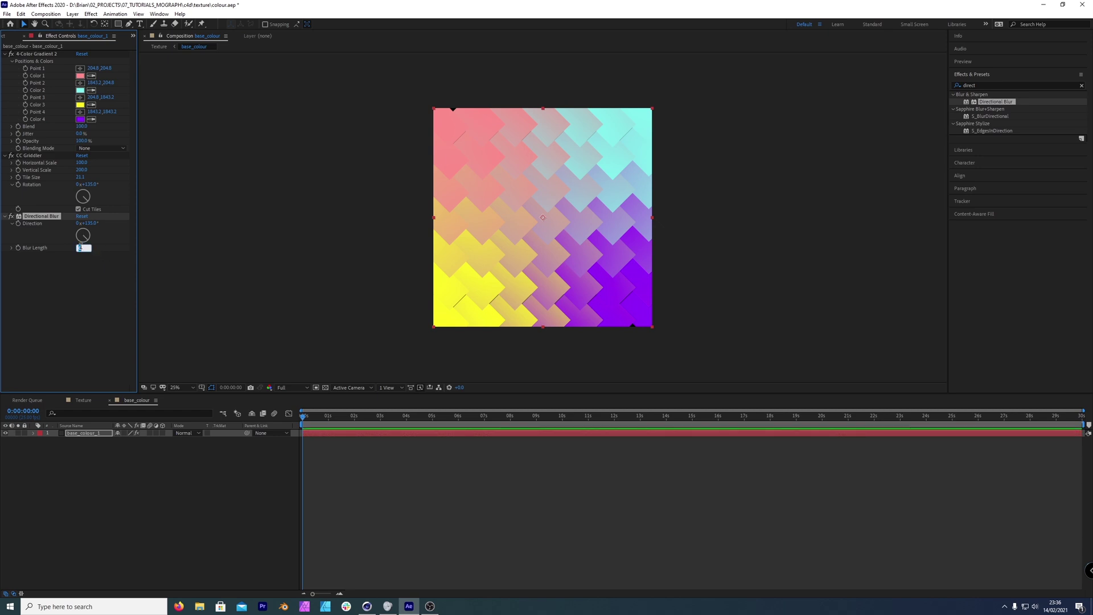
text(220)
key(Return)
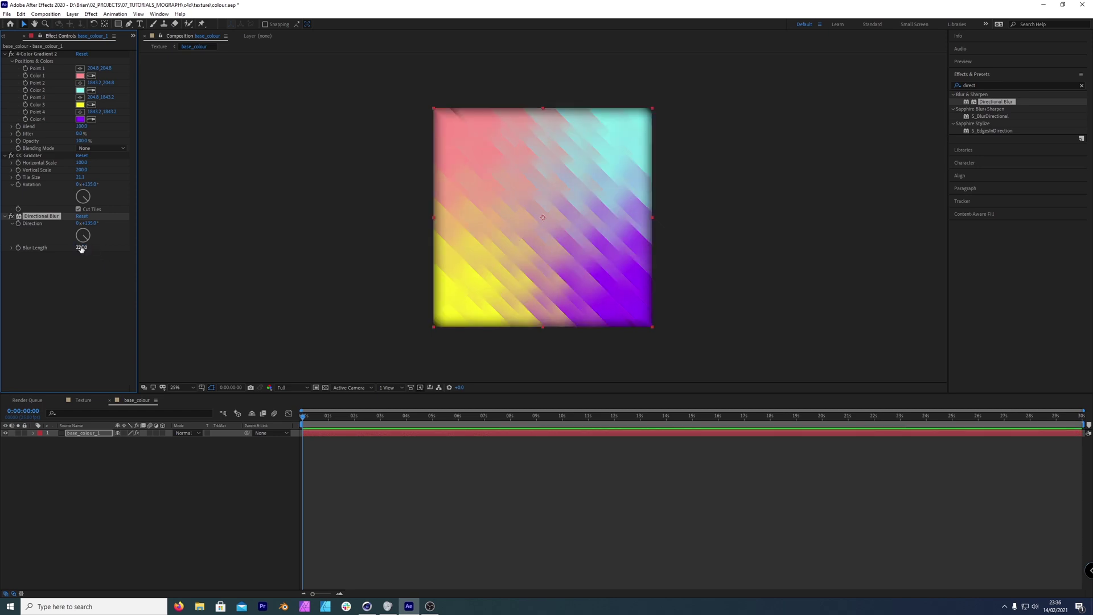
click(79, 249)
text(100)
key(Return)
click(1080, 86)
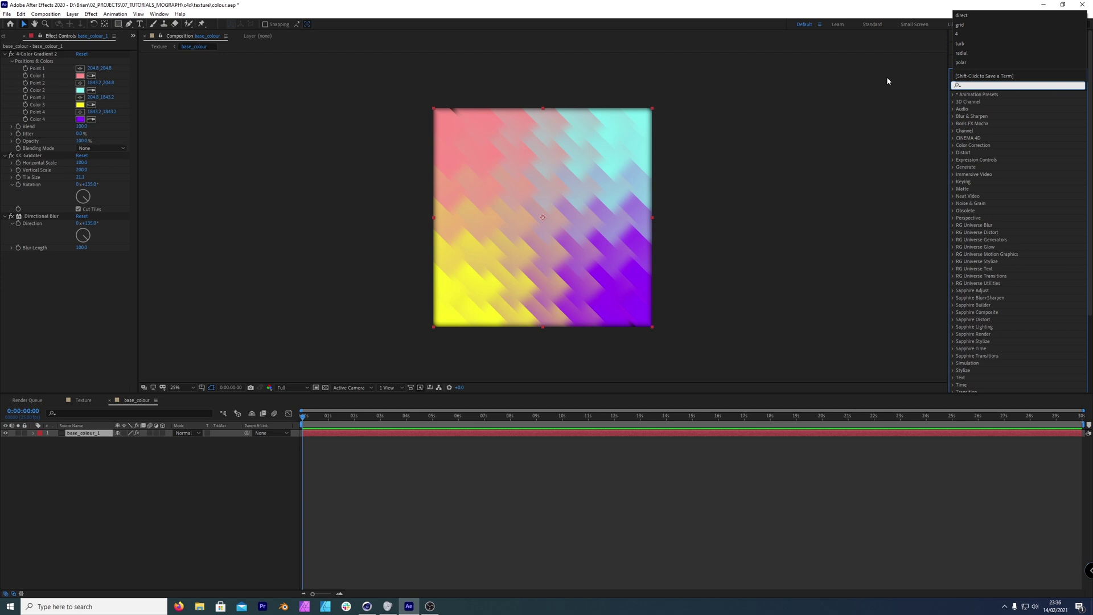
Apply Polar Coordinates set to Polar to Rect with 95% interpolation
key(Escape)
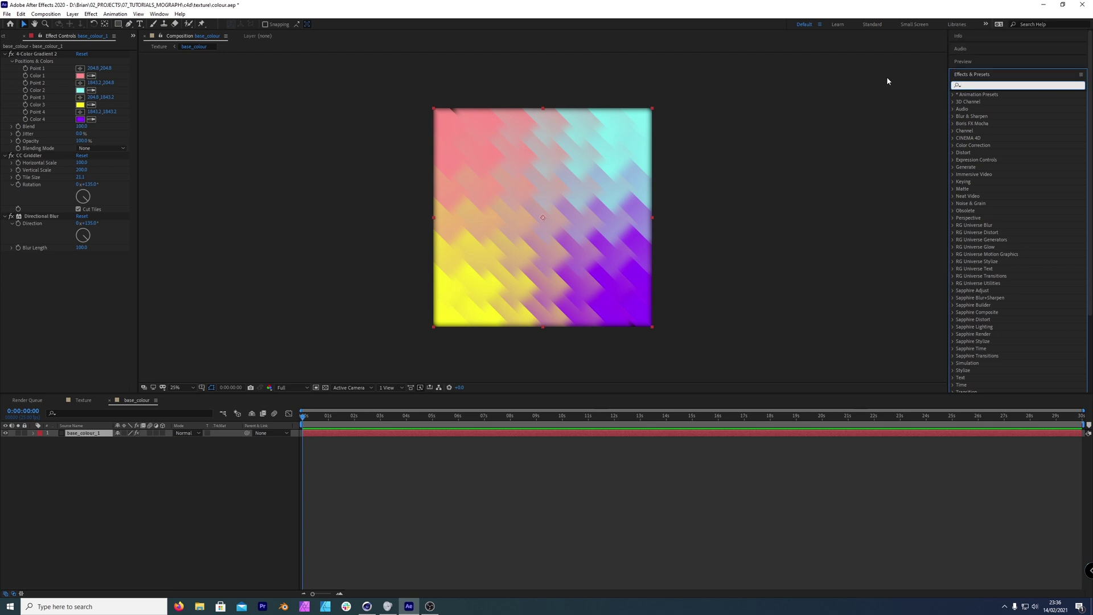
text(polar)
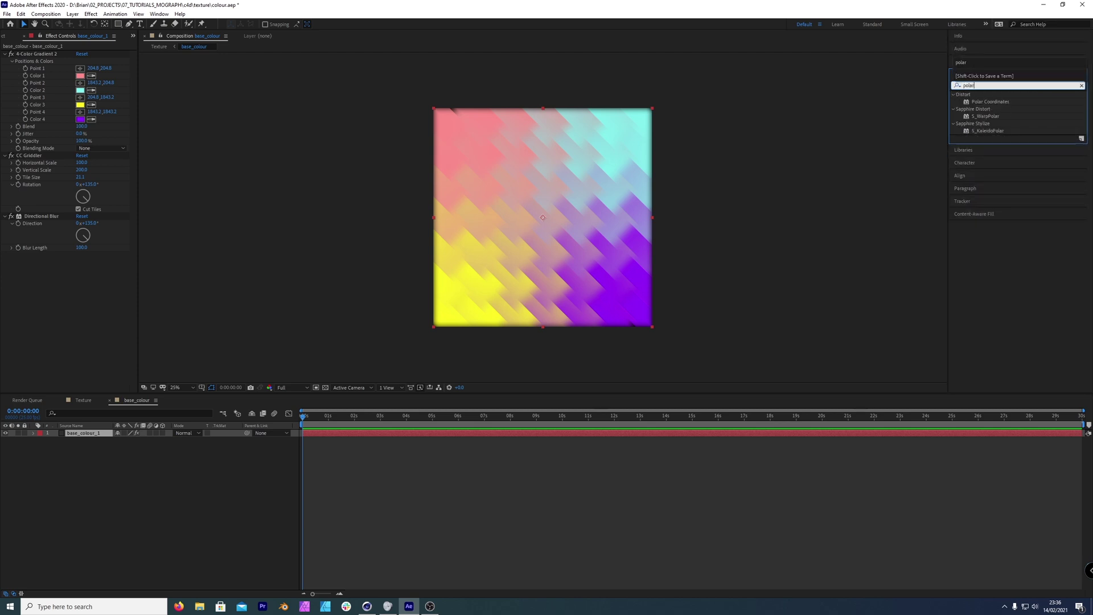
drag(990, 102, 6, 267)
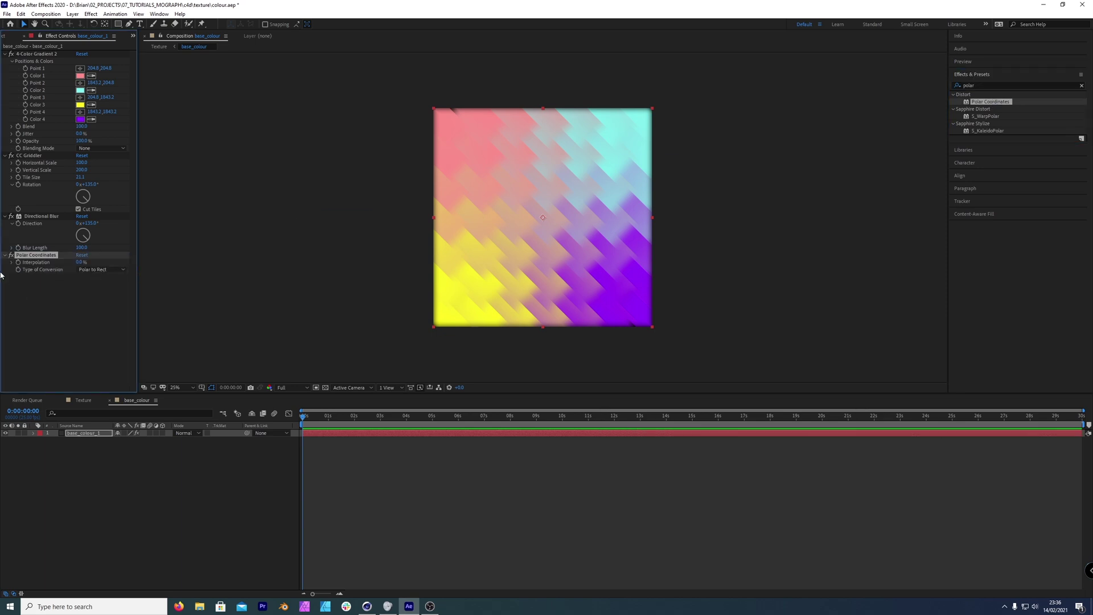
click(105, 269)
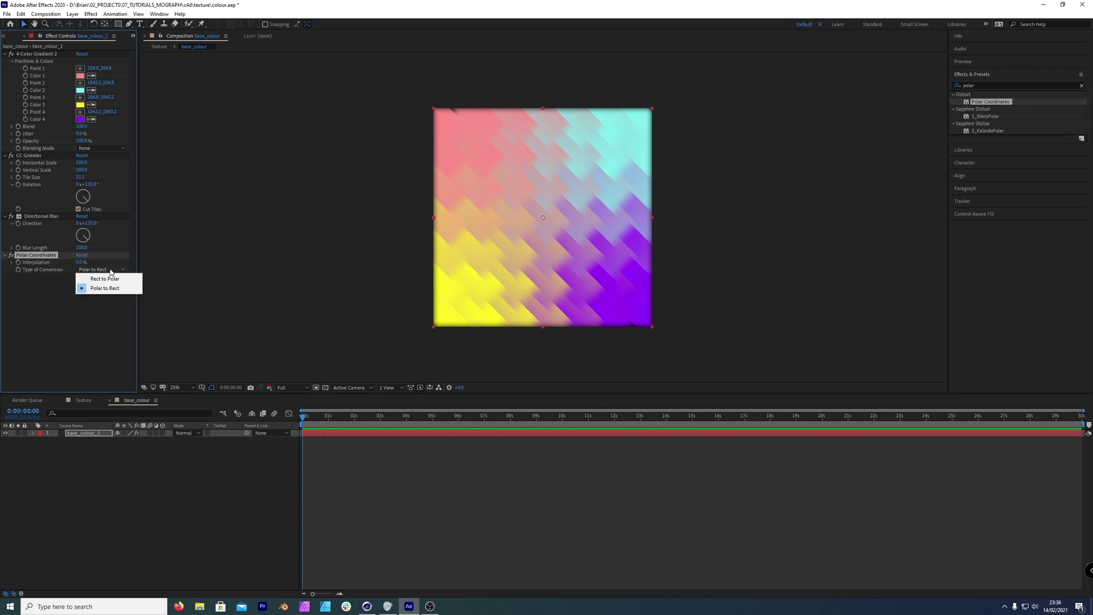
click(98, 334)
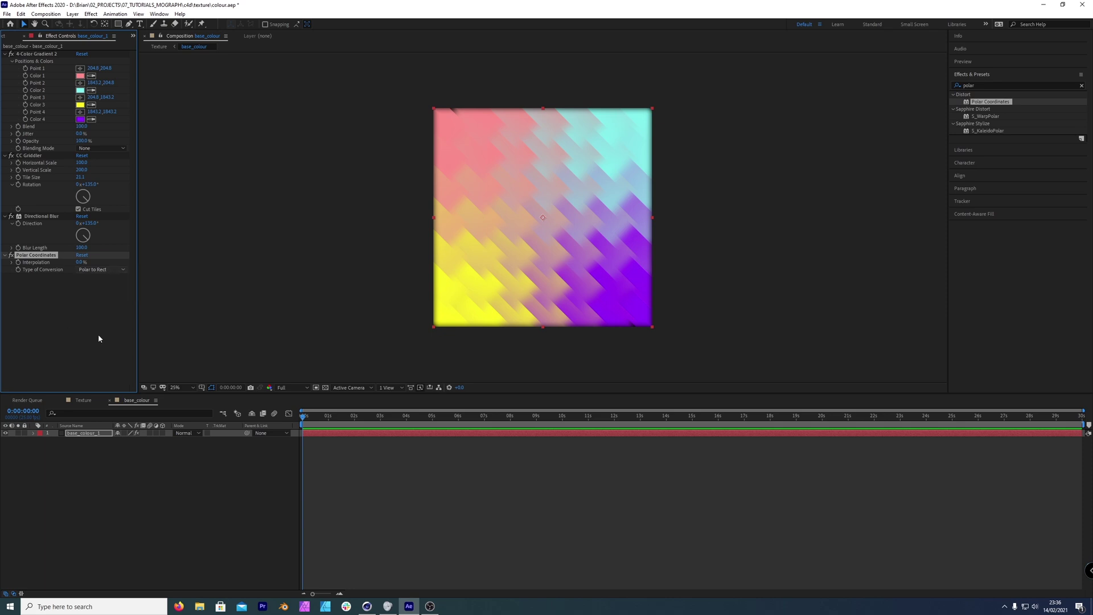
click(79, 262)
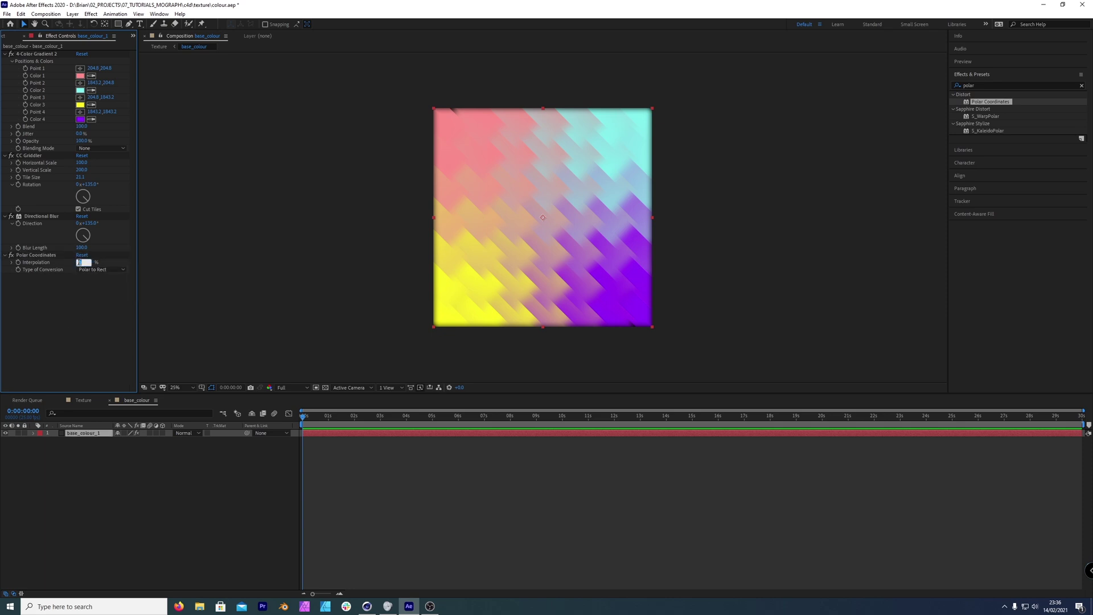
click(91, 433)
Duplicate the gradient layer and rename the copy base_colour_2
key(ctrl+d)
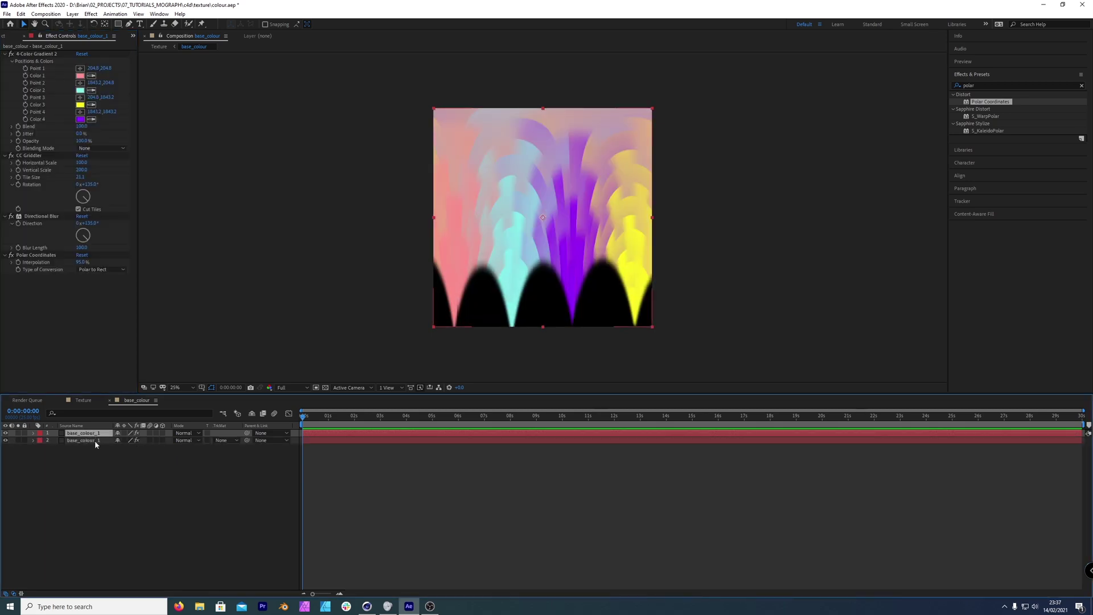
click(95, 440)
key(Return)
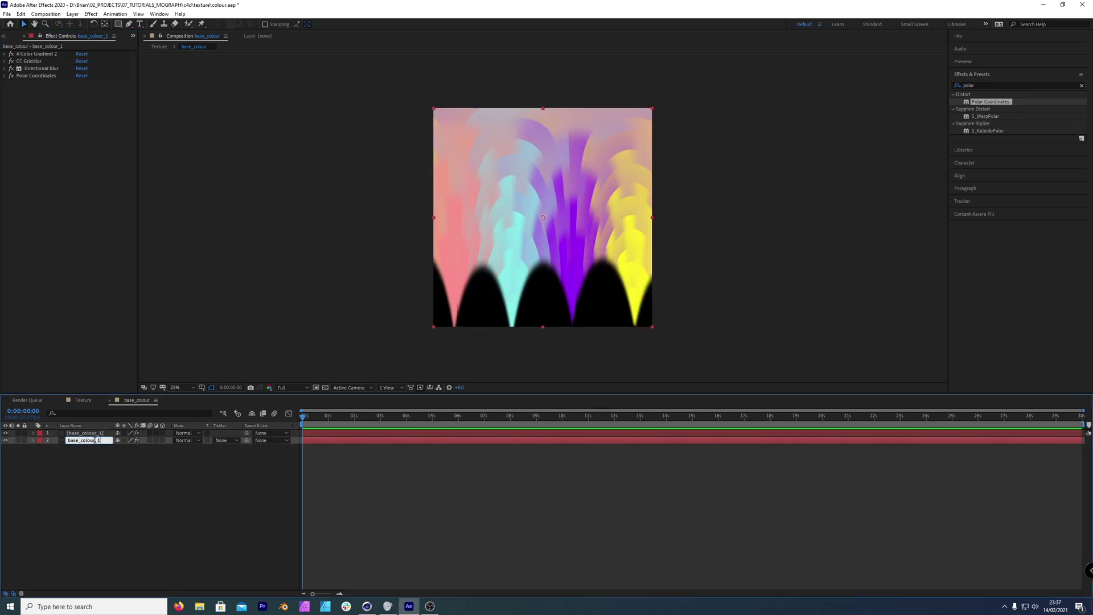
text(_2)
key(Return)
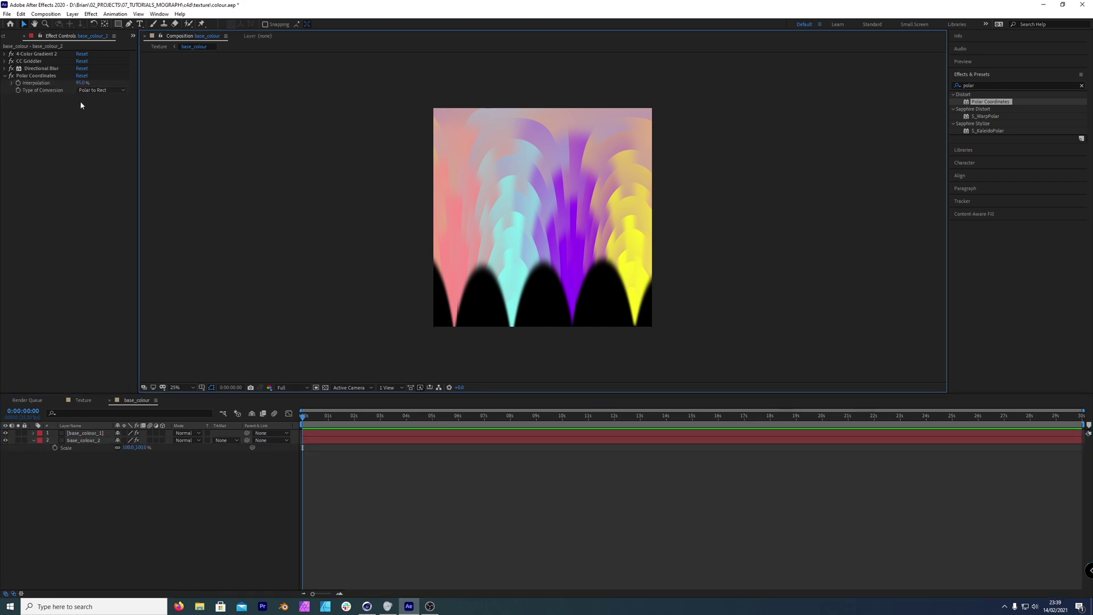
Switch base_colour_2's Polar Coordinates to Rect to Polar at 20% interpolation
click(95, 91)
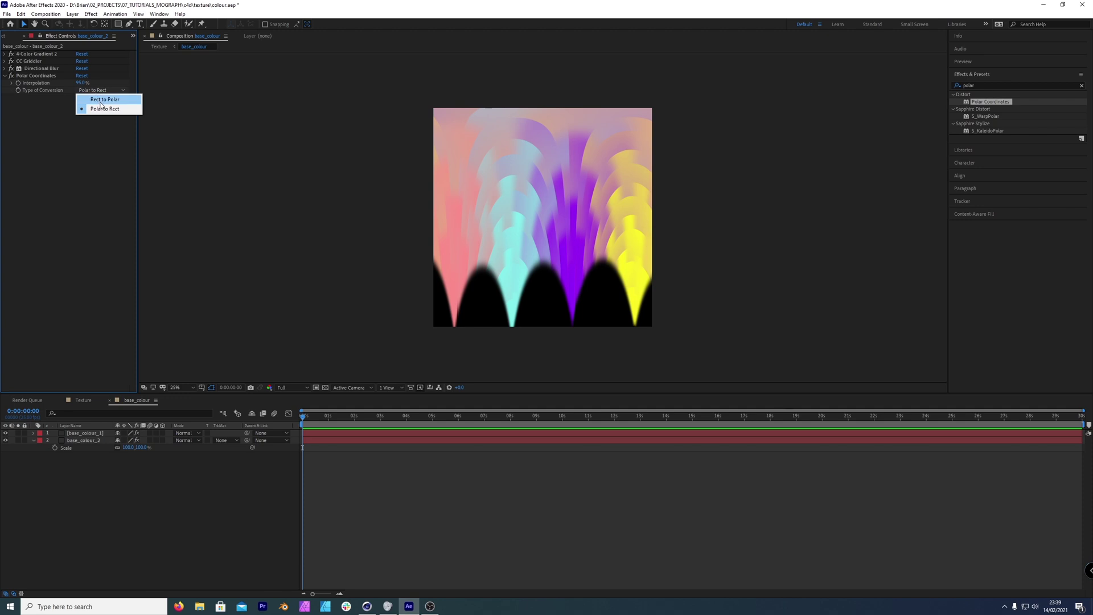
click(103, 99)
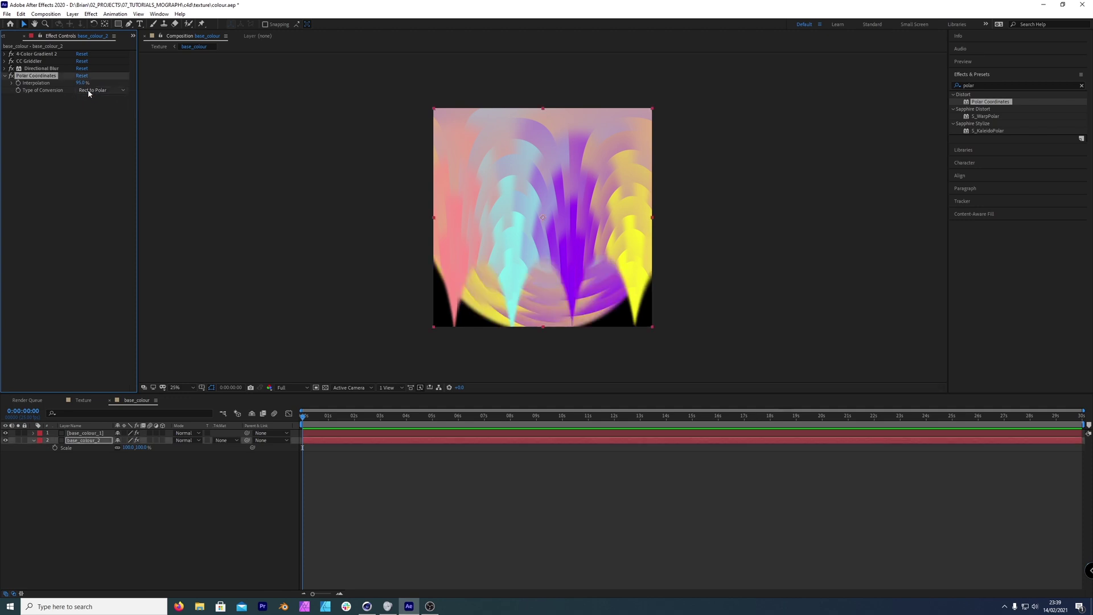
click(80, 83)
text(20)
key(Return)
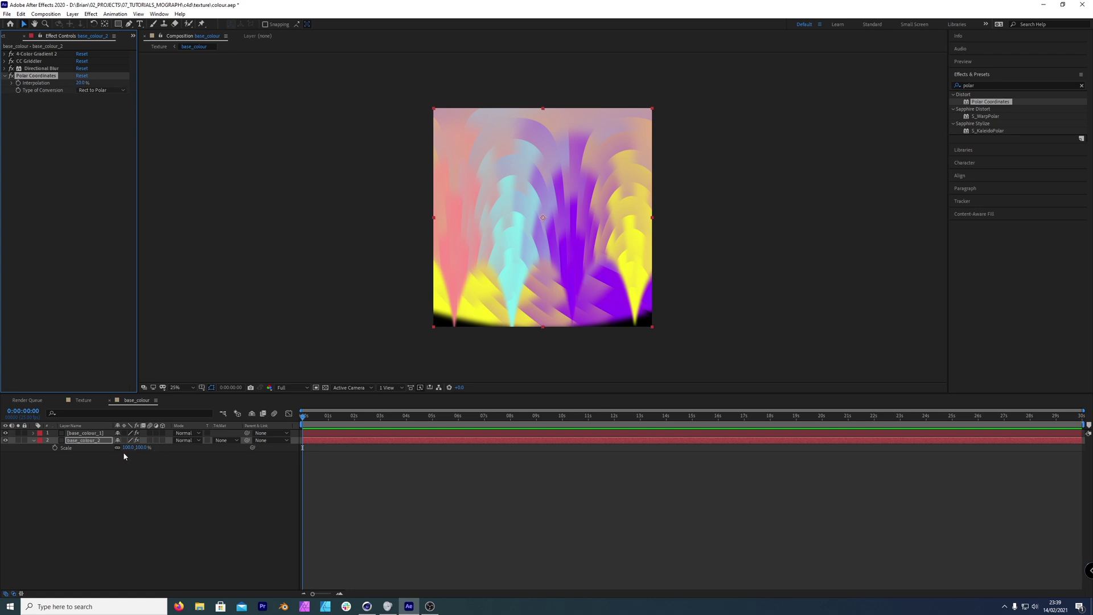
Move base_colour_2 down to a Y position of about 1200
click(76, 443)
key(p)
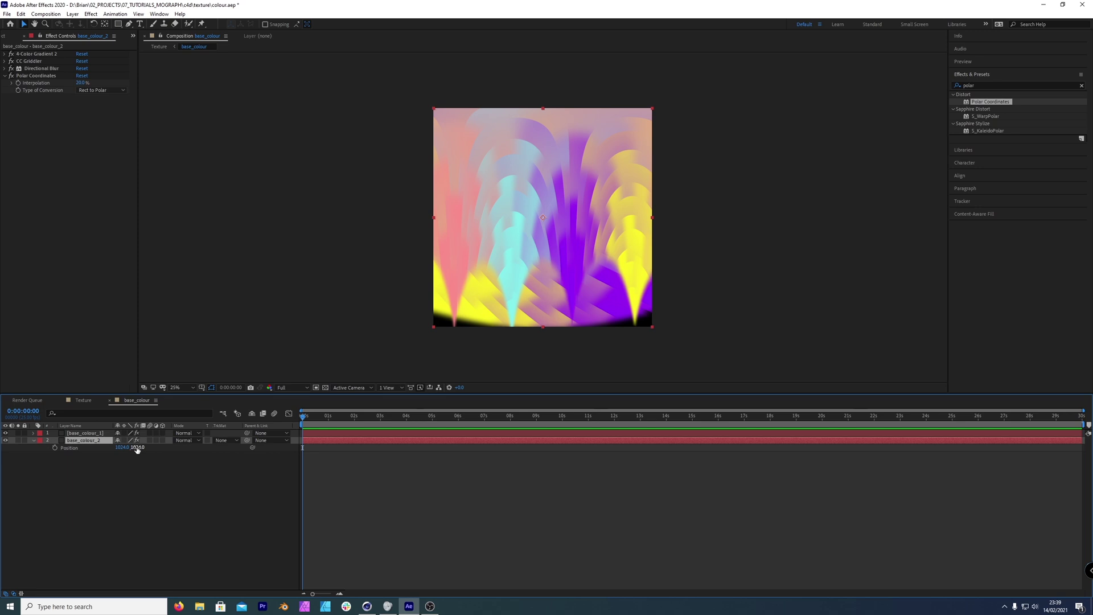
drag(137, 449, 217, 440)
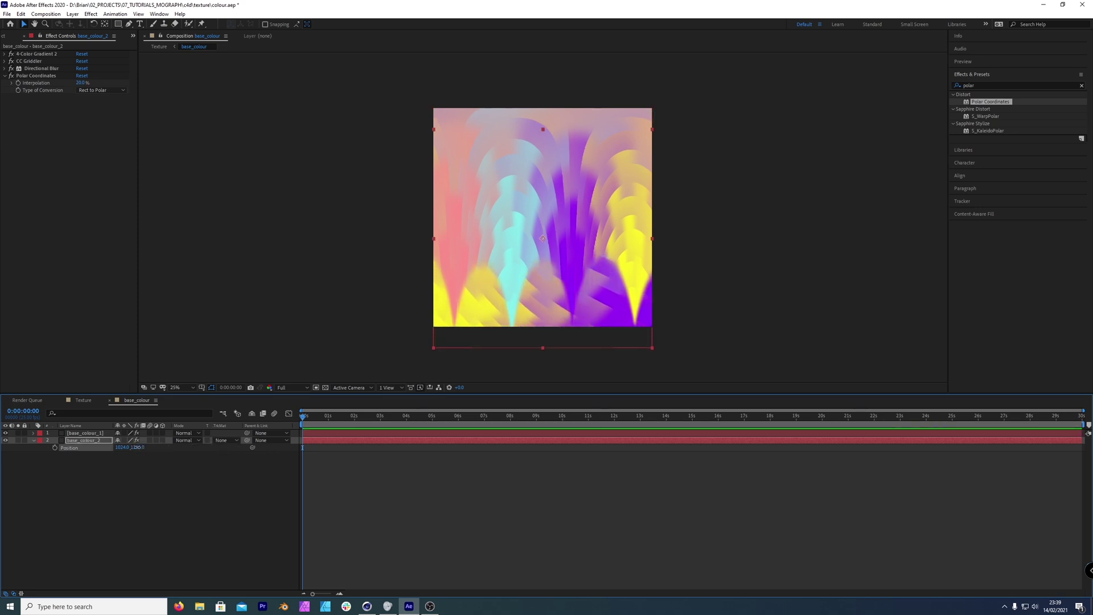
drag(135, 446, 136, 447)
click(85, 501)
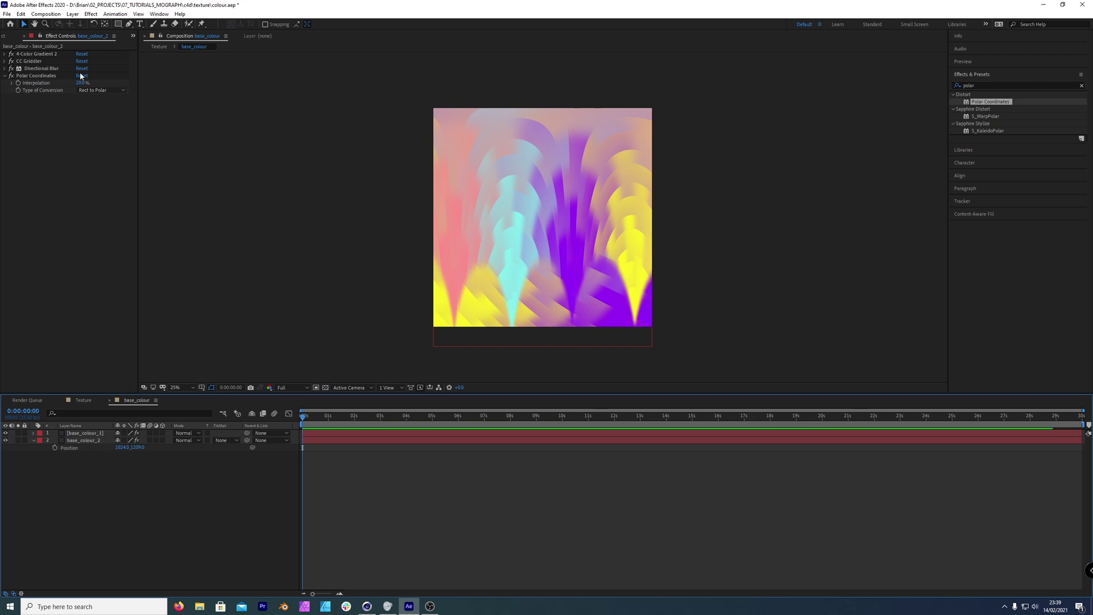
Raise CC Griddler's vertical scale to 271
click(6, 76)
click(10, 68)
click(10, 69)
click(4, 61)
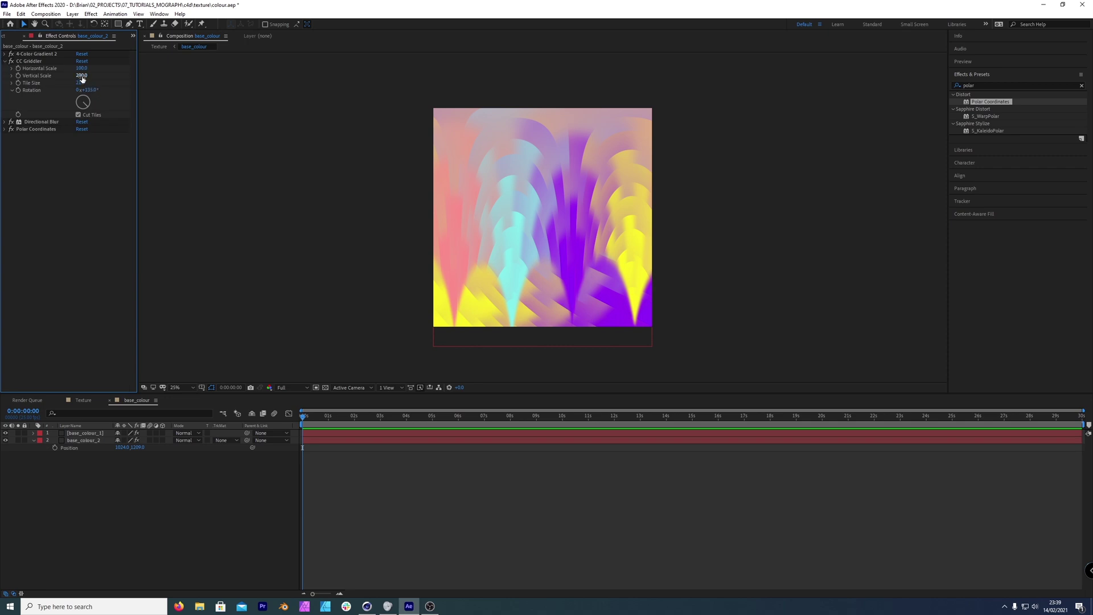
drag(81, 75, 135, 75)
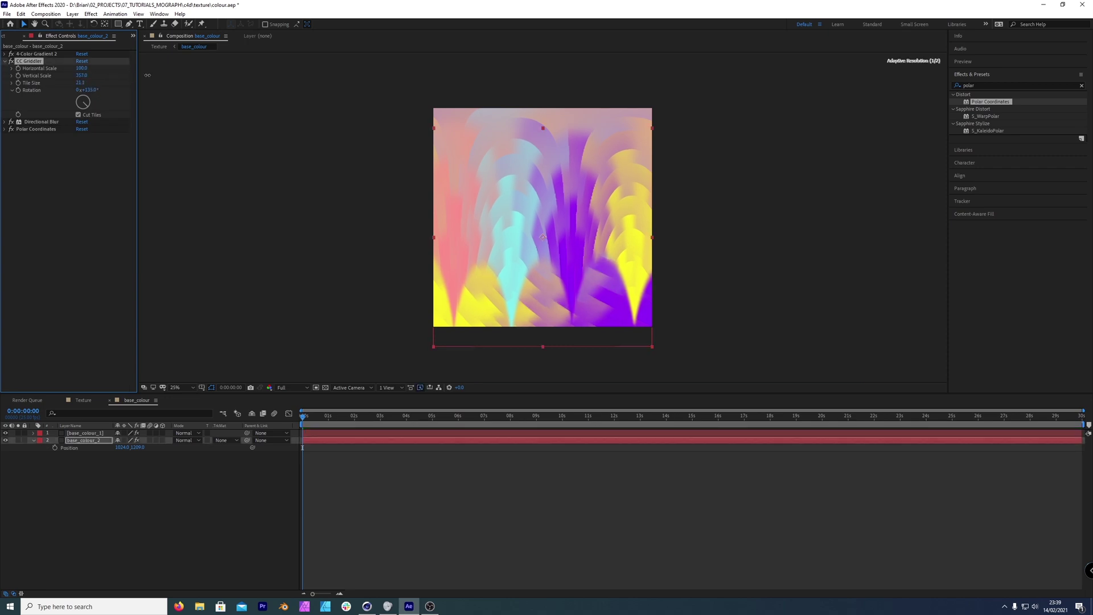
click(123, 522)
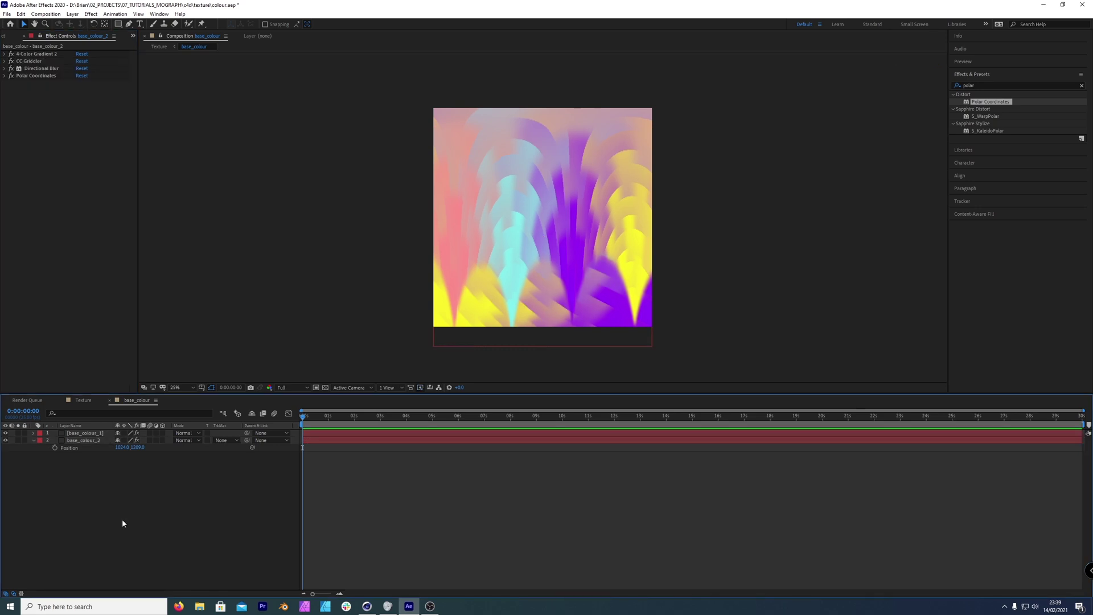
Add an adjustment layer with CC Radial Blur at amount 5
key(ctrl+alt+y)
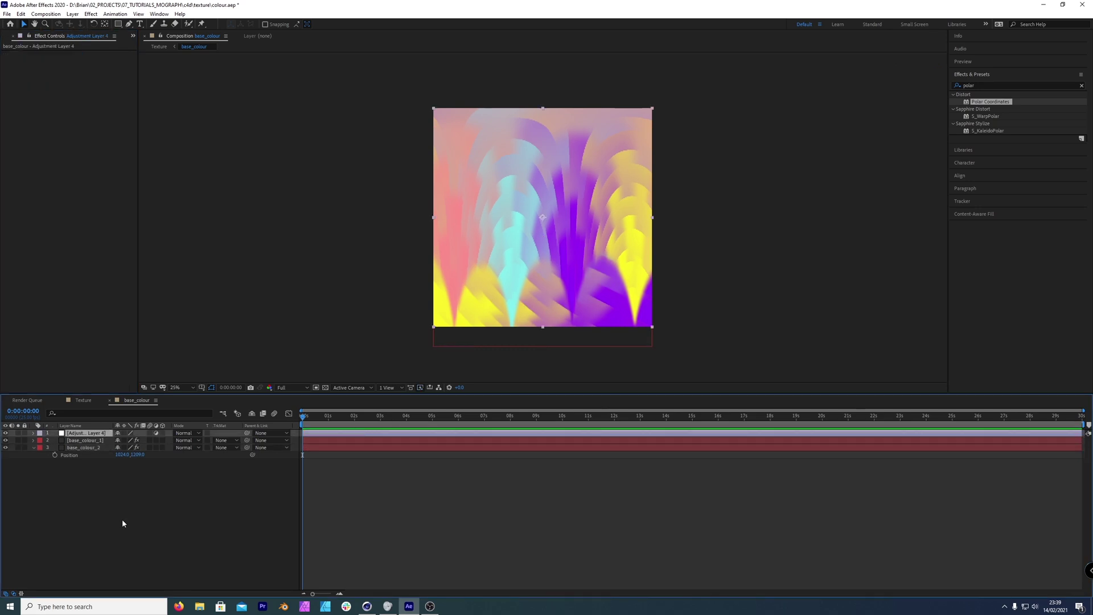
click(1002, 85)
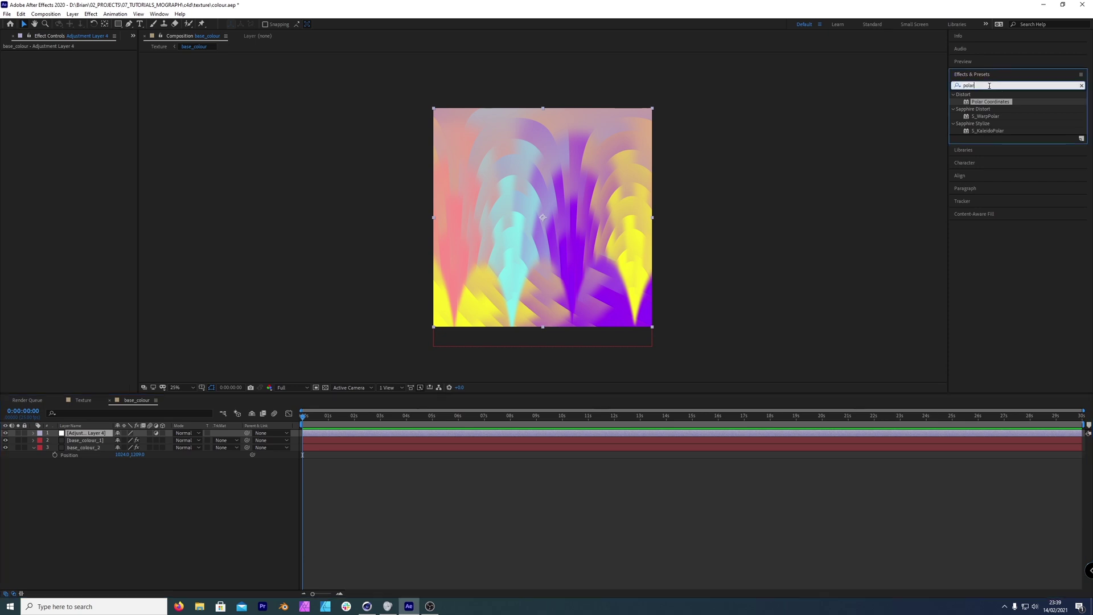
text(radial)
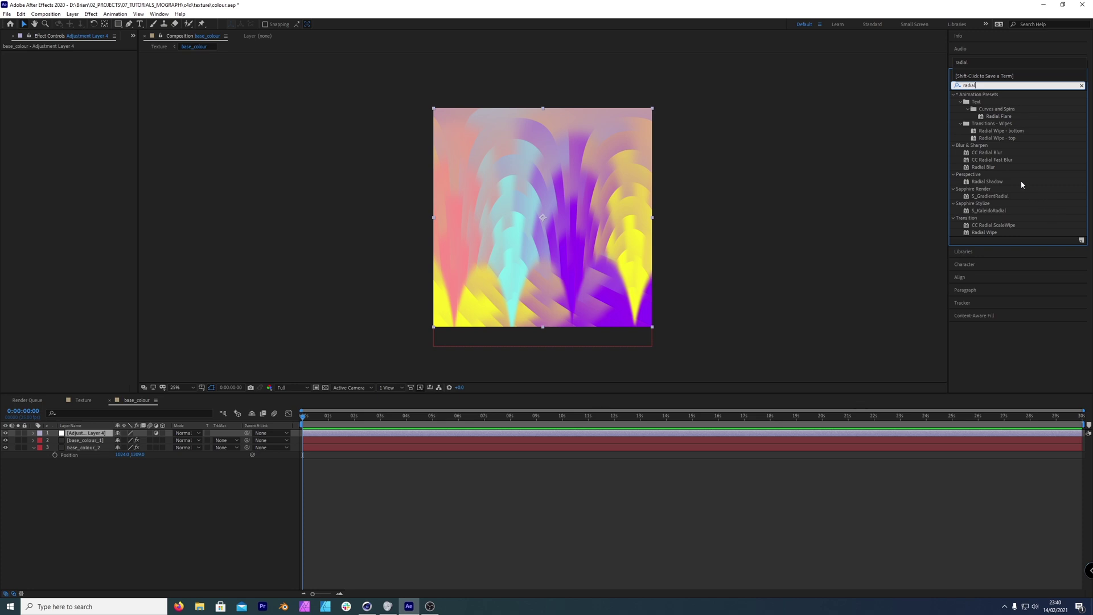
drag(986, 152, 112, 433)
click(78, 68)
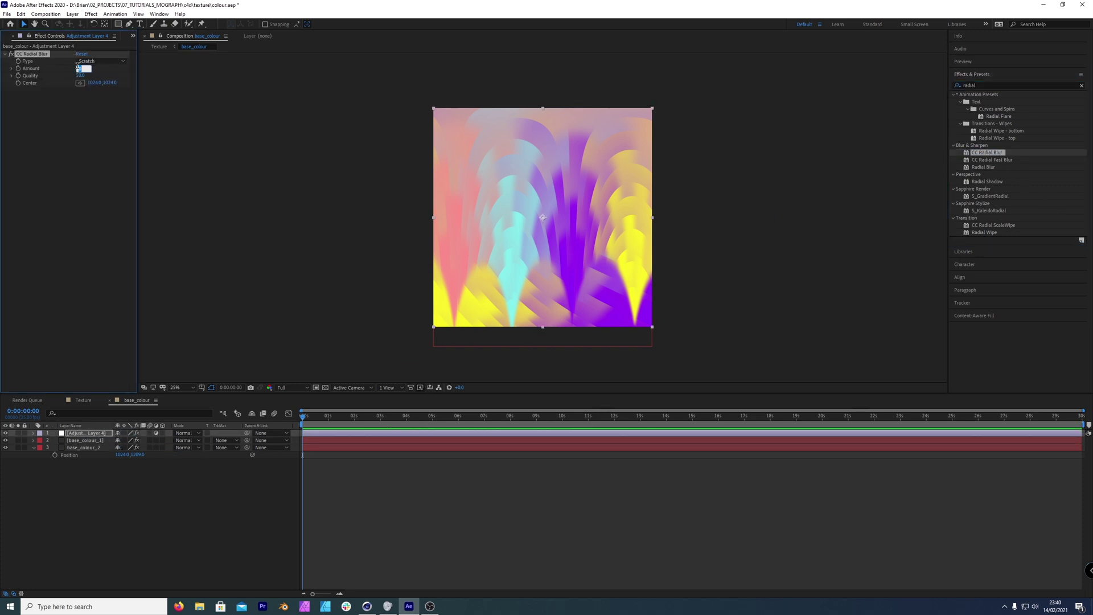
text(10)
key(Return)
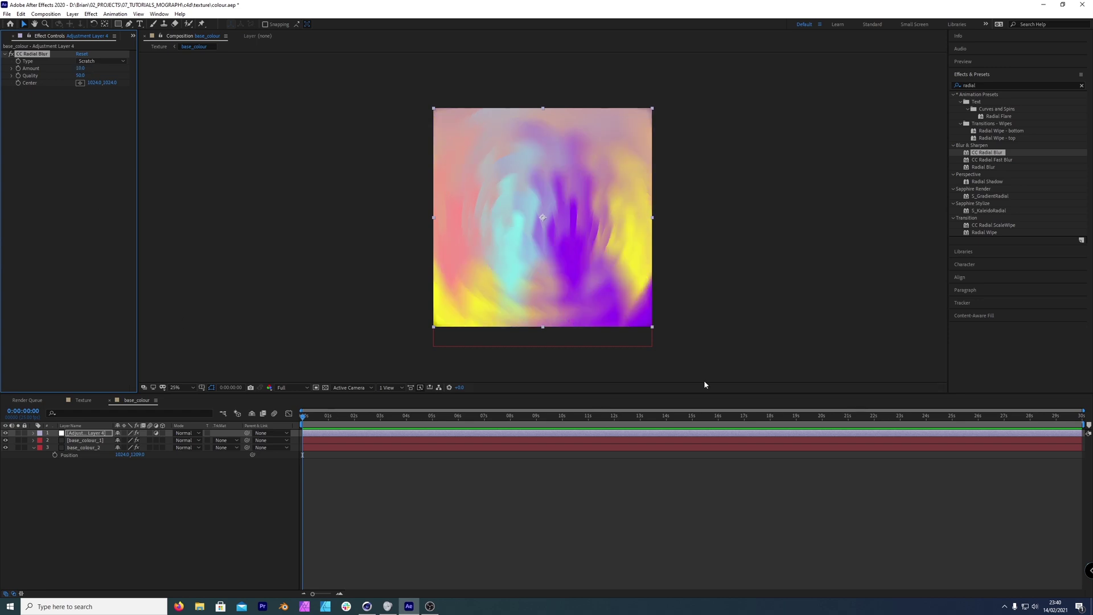
click(78, 68)
text(5)
key(Return)
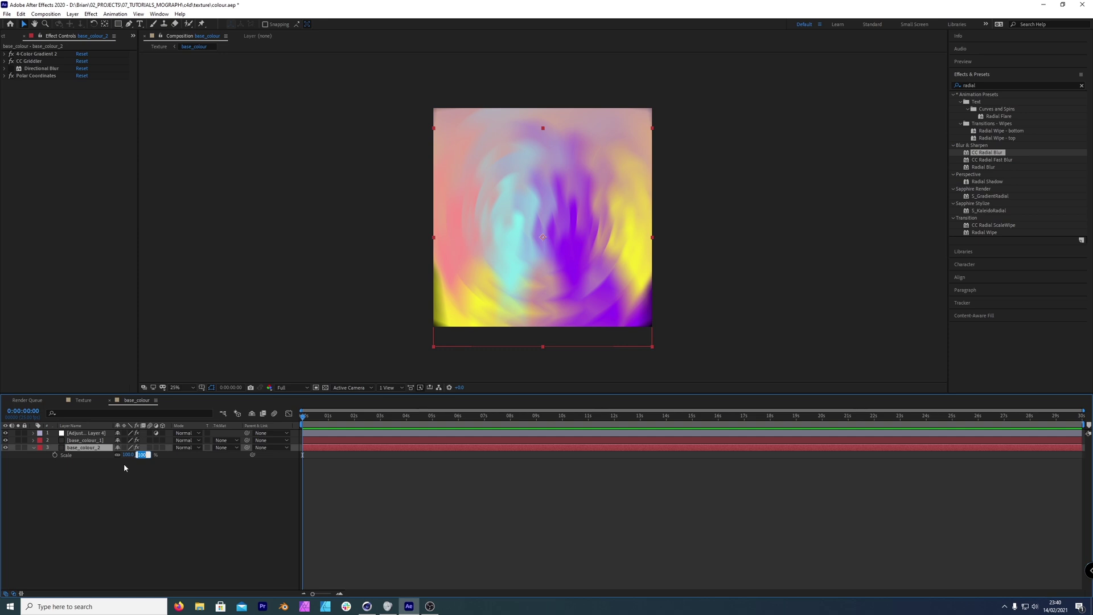
Scale base_colour_2 to 110%, then return to the Texture composition
text(110)
key(Return)
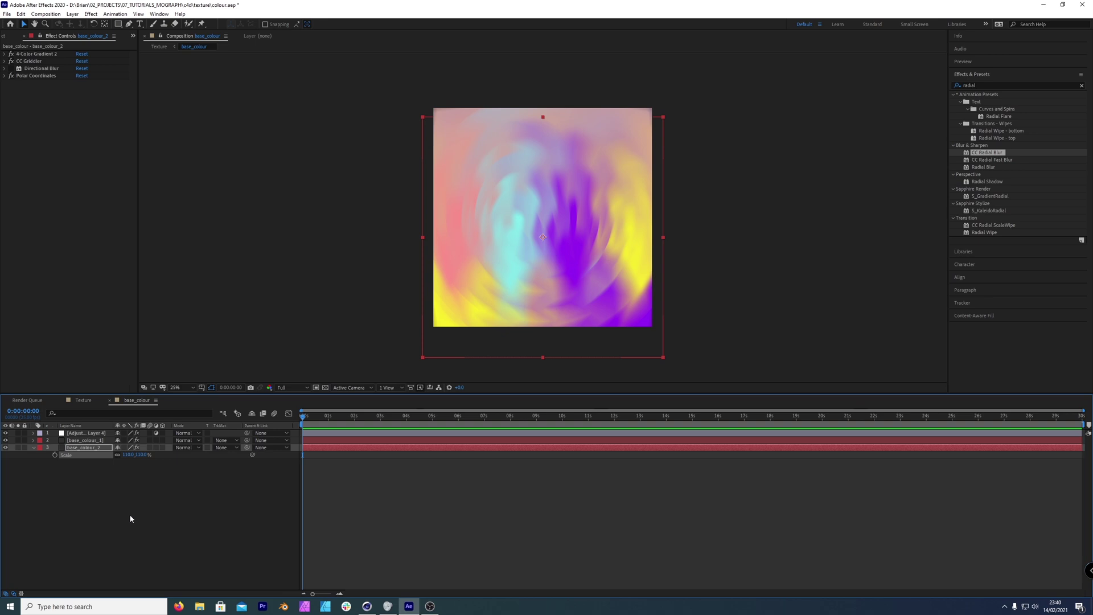
click(108, 475)
click(85, 440)
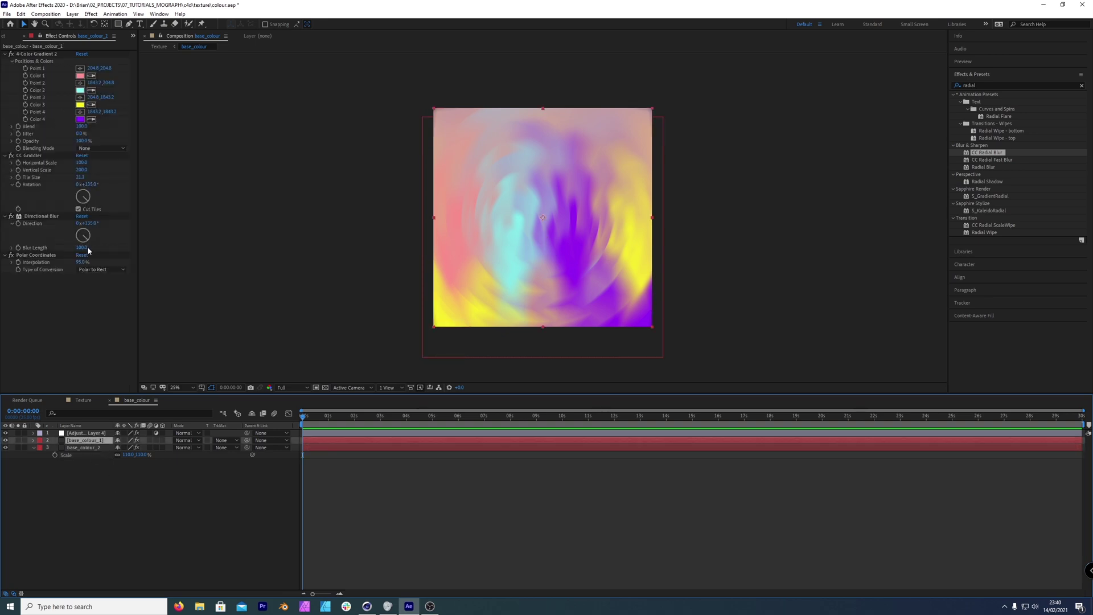
click(81, 400)
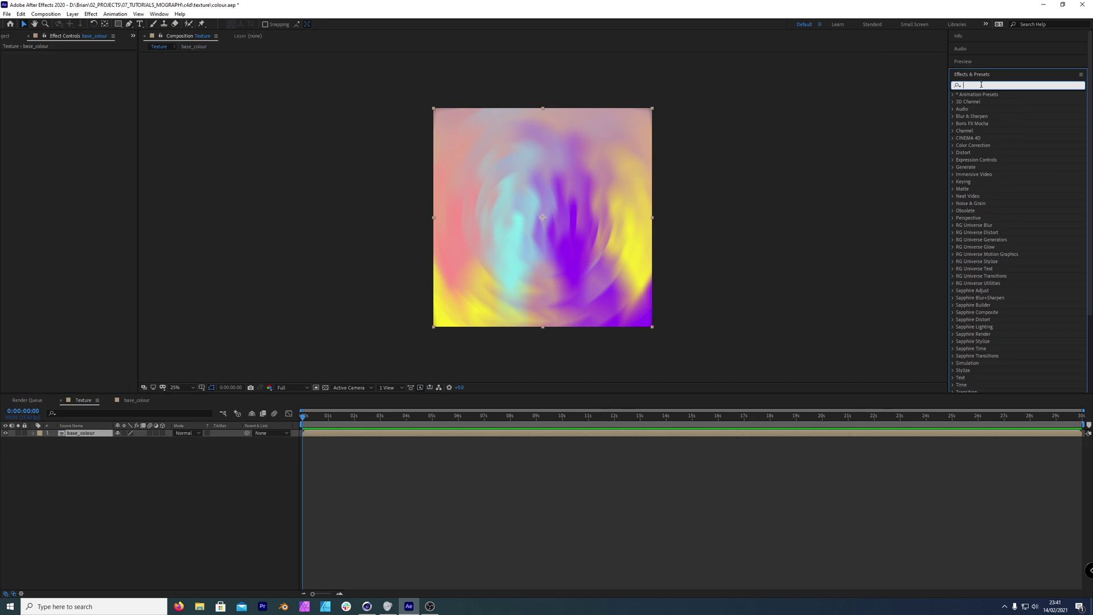
Apply Turbulent Displace with Cross Displacement and size 200
text(tu)
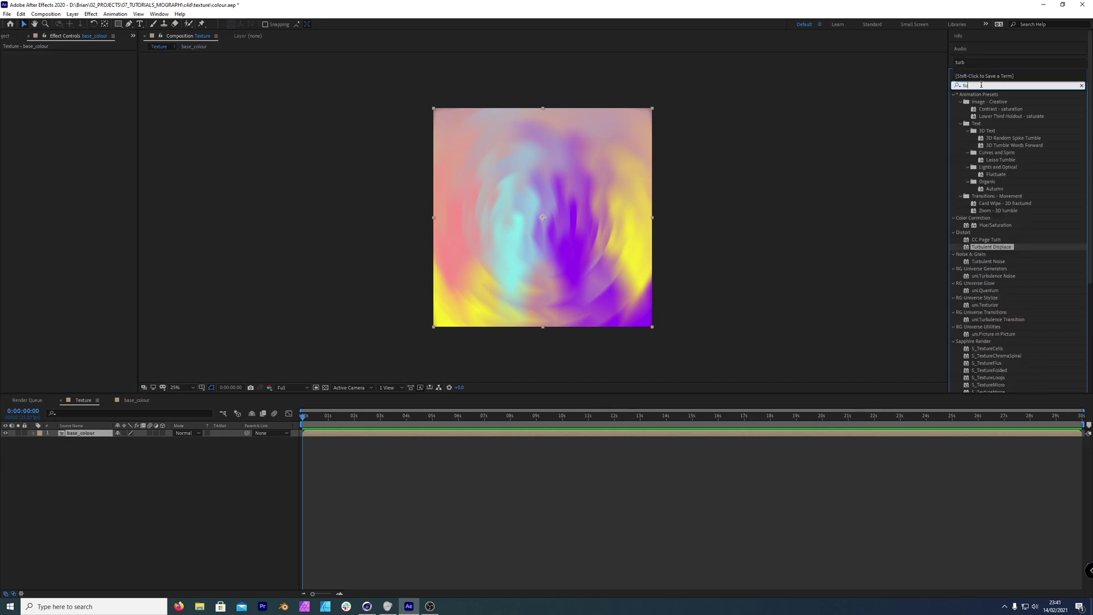
text(rb)
drag(989, 103, 102, 435)
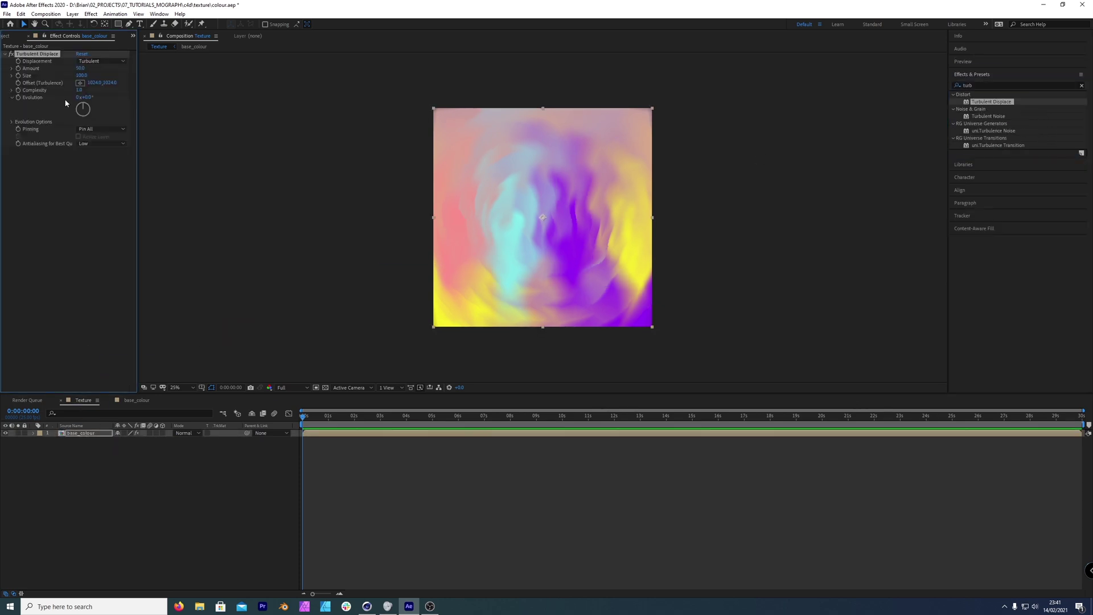
click(103, 61)
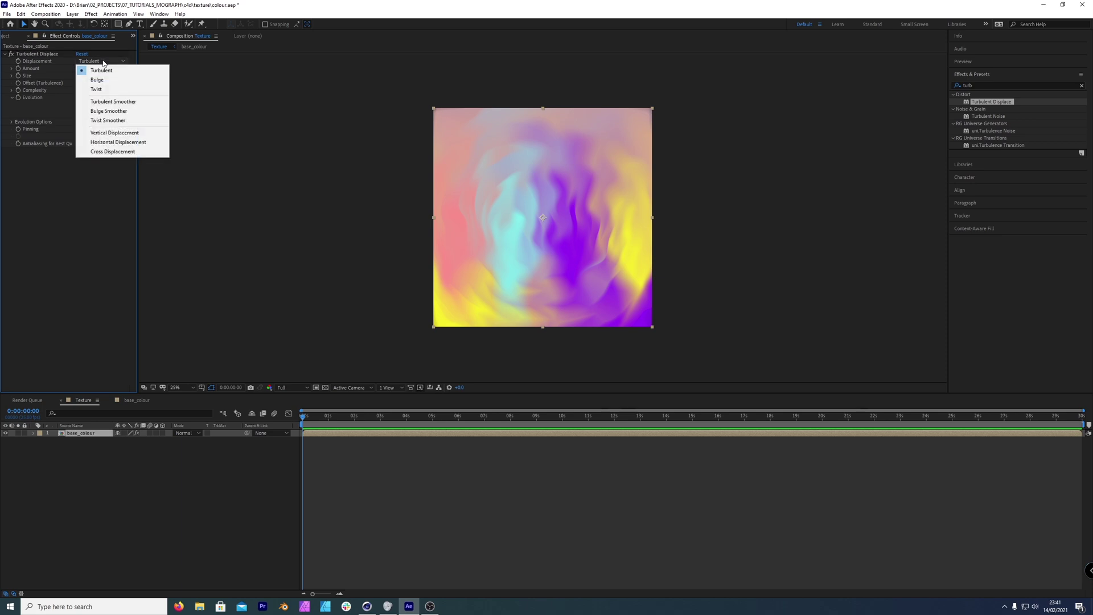
click(114, 152)
drag(81, 75, 100, 88)
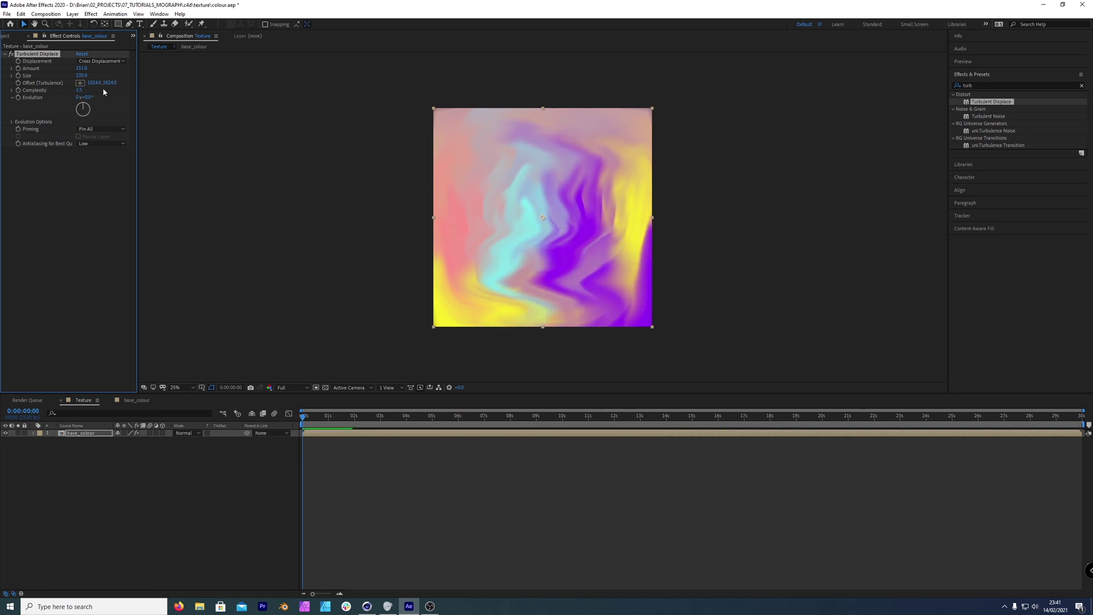
Add CC Cross Blur with radius X 33, Y about 12, and Repeat Edge Pixels
click(992, 86)
text(cross)
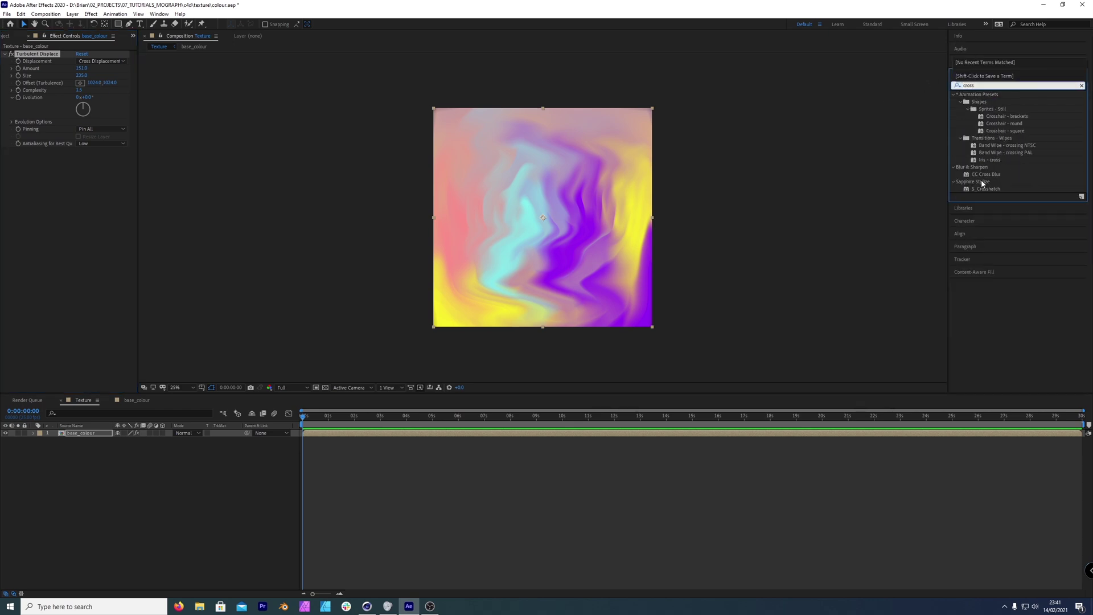
drag(985, 174, 71, 216)
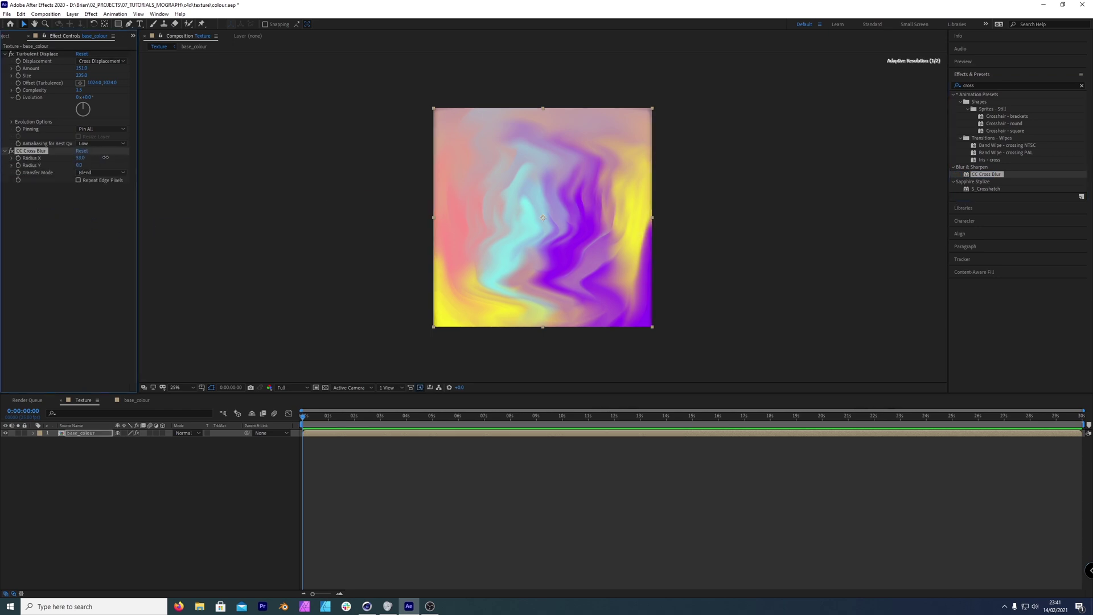
click(80, 158)
text(33)
key(Return)
drag(80, 165, 82, 165)
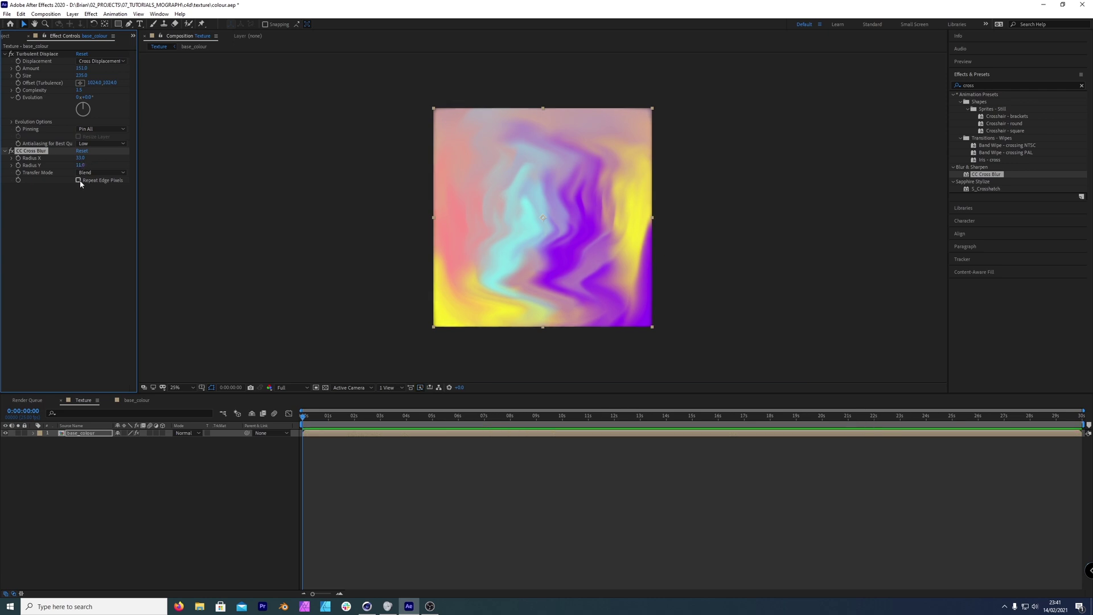
click(79, 180)
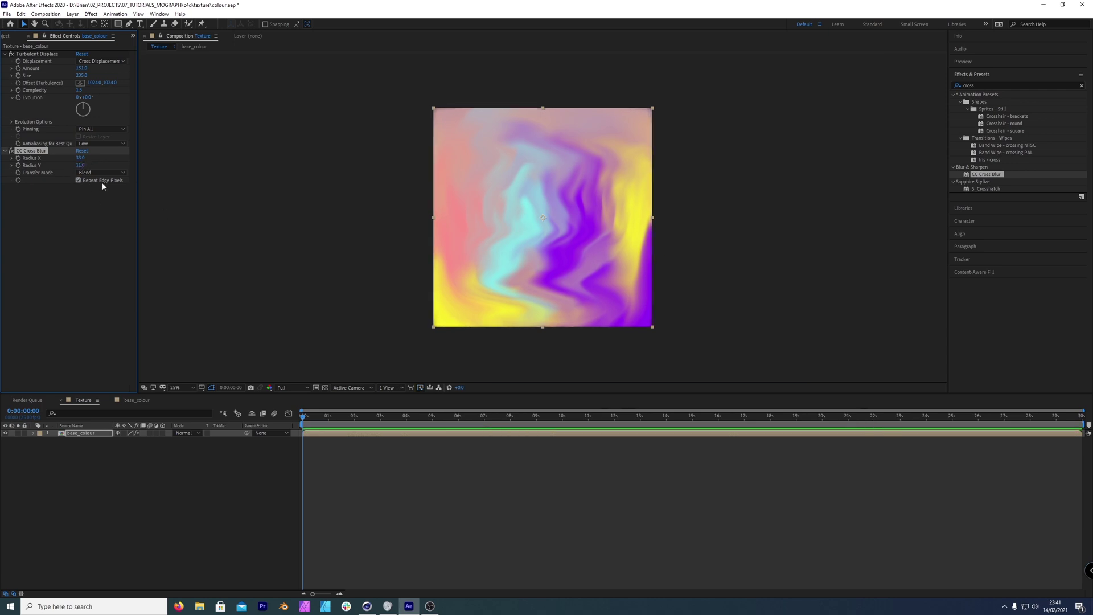
Retune Turbulent Displace's amount and size for stronger swirls
scroll(654, 198, up, 2)
scroll(660, 208, down, 2)
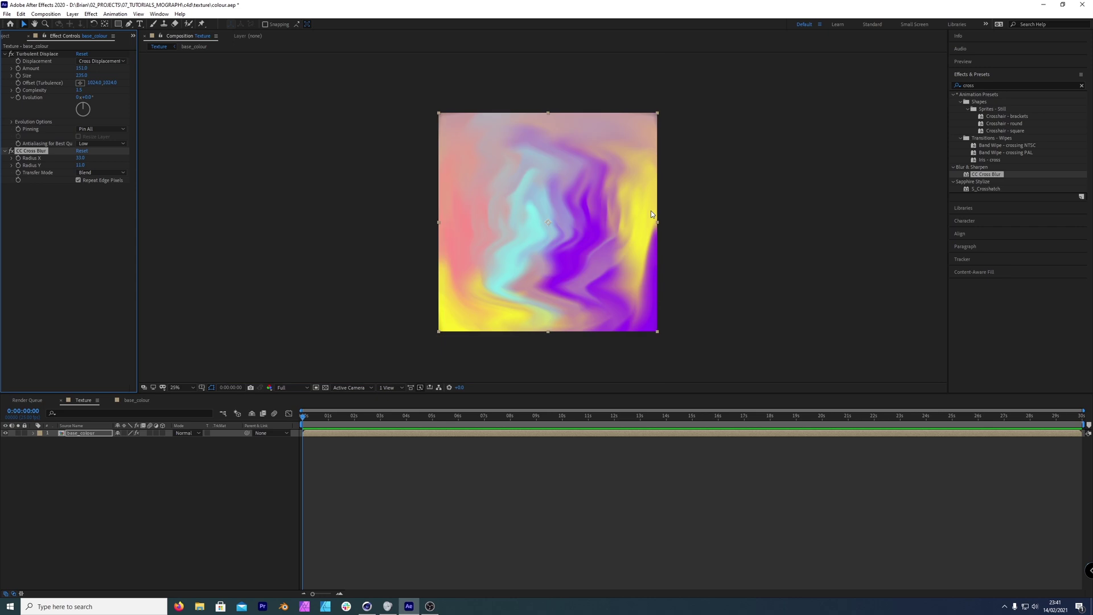
scroll(601, 205, up, 1)
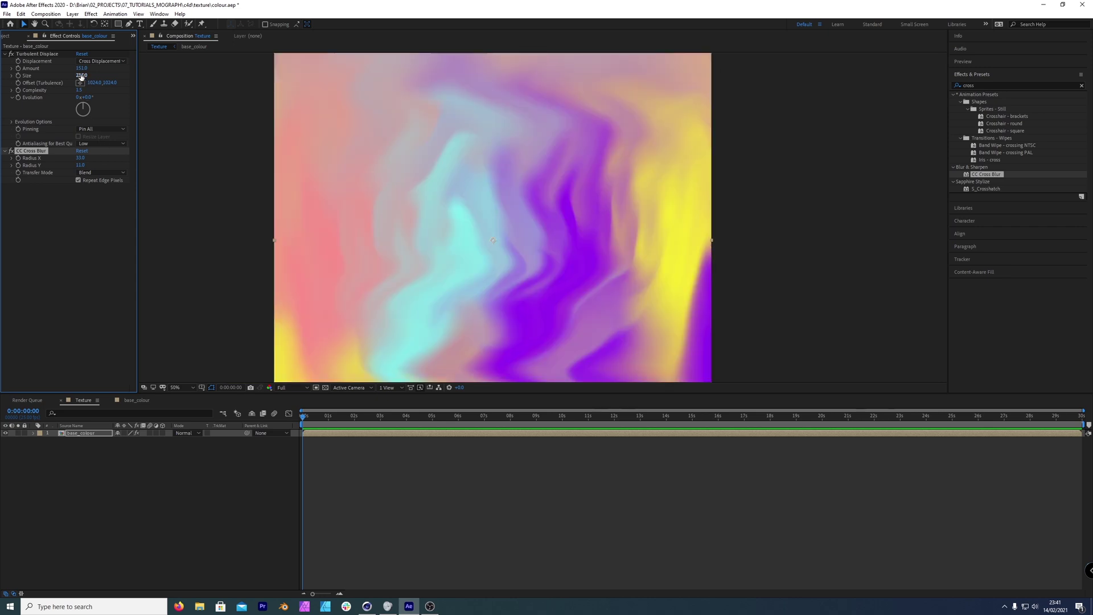
drag(82, 68, 77, 67)
drag(80, 75, 186, 79)
scroll(510, 217, down, 1)
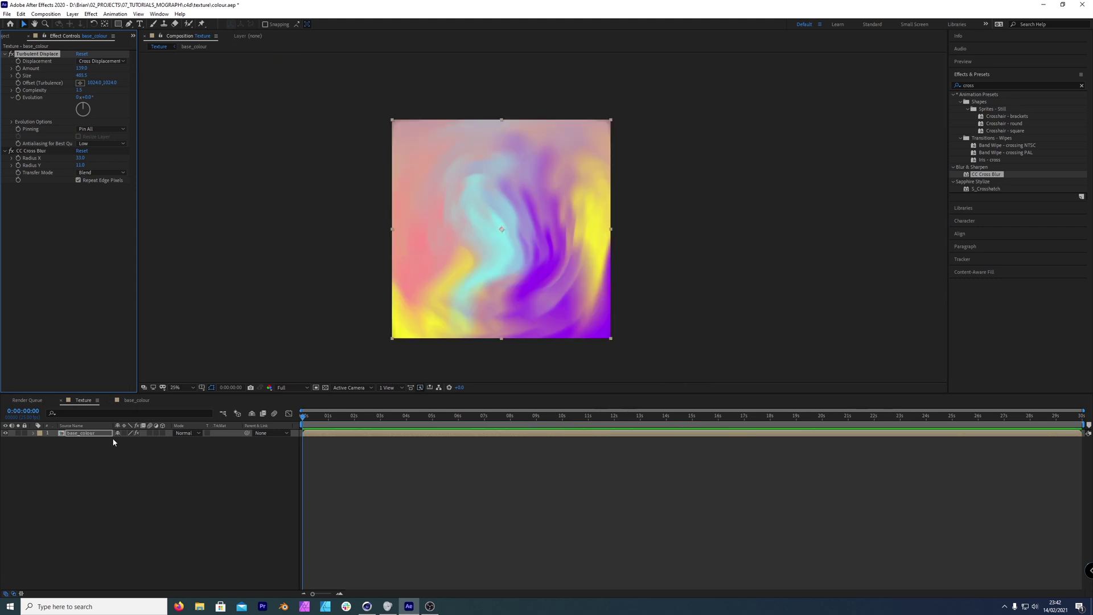
Scale Texture's base_colour layer up to 110%
click(454, 261)
key(s)
key(alt+shift+KP_Add)
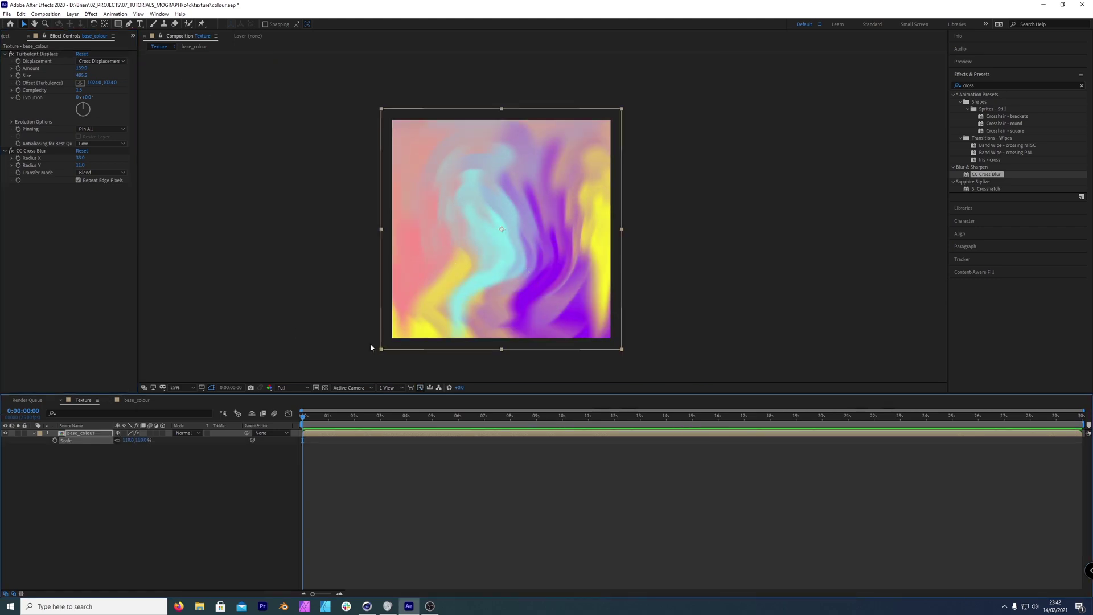
click(179, 502)
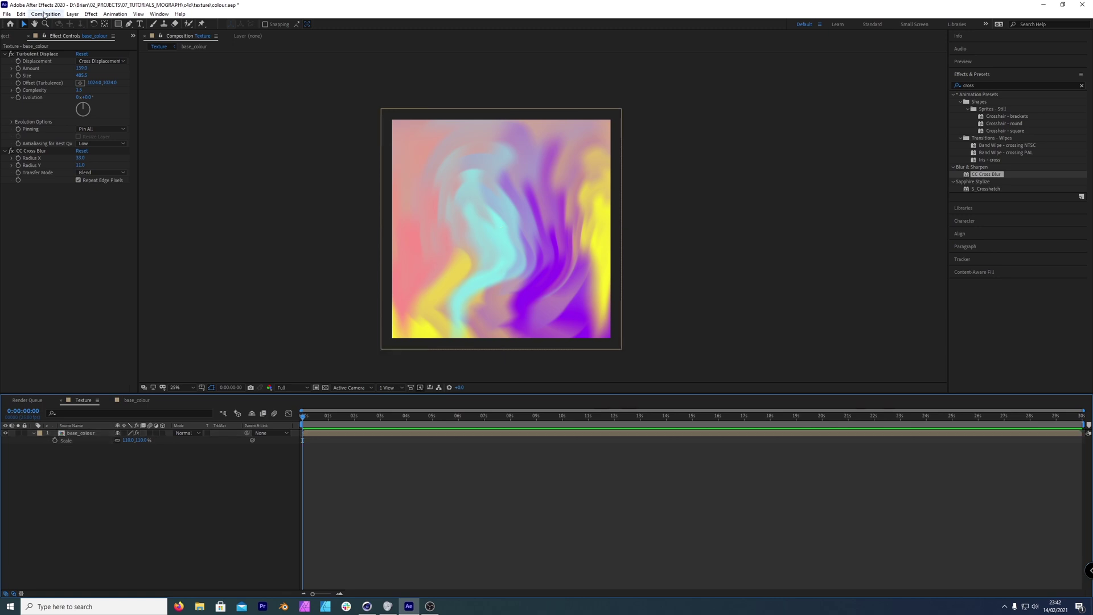
Queue the current frame via Save Frame As and remove the finished render item
click(44, 14)
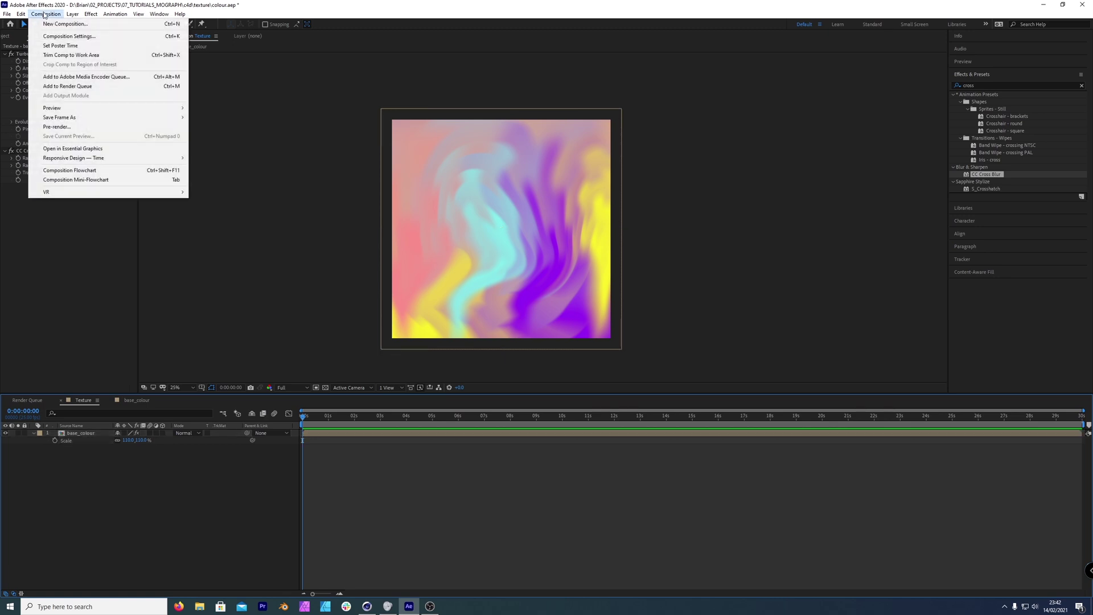
mouse_move(94, 118)
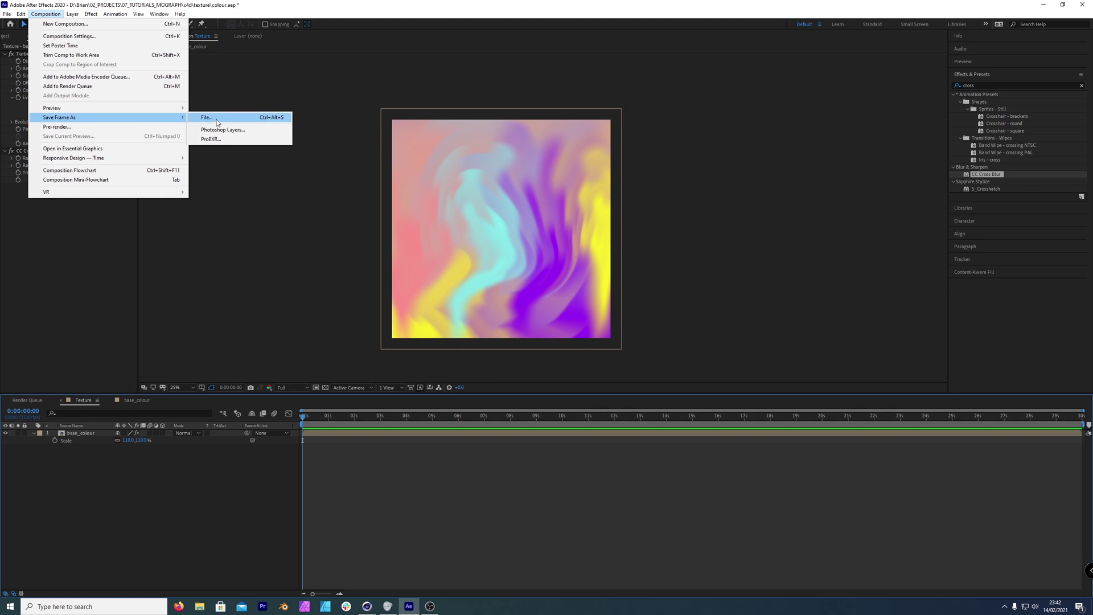
click(224, 512)
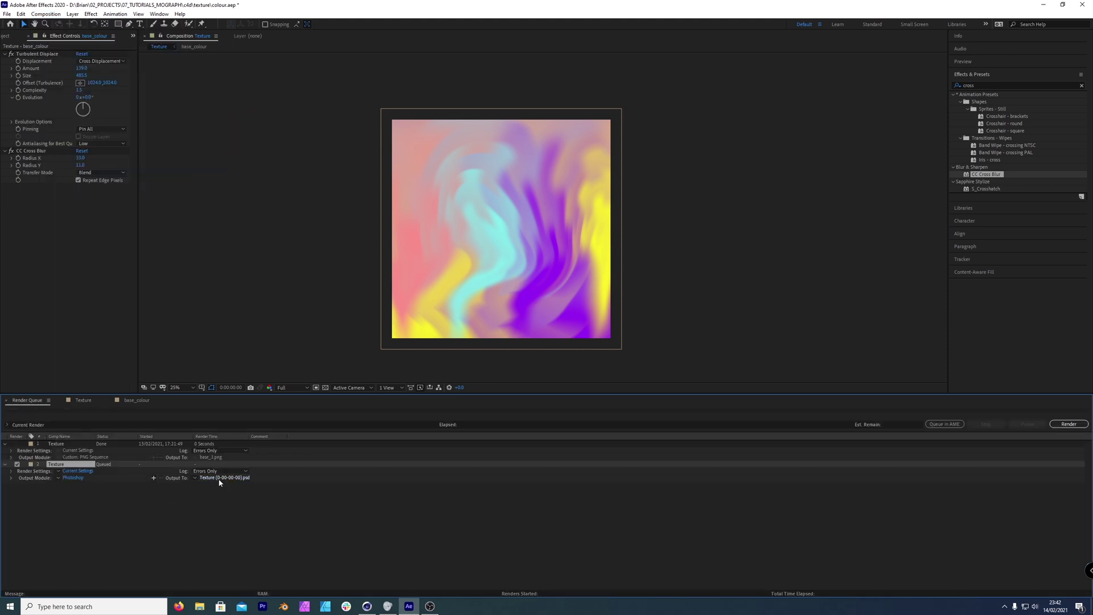
click(58, 478)
click(134, 471)
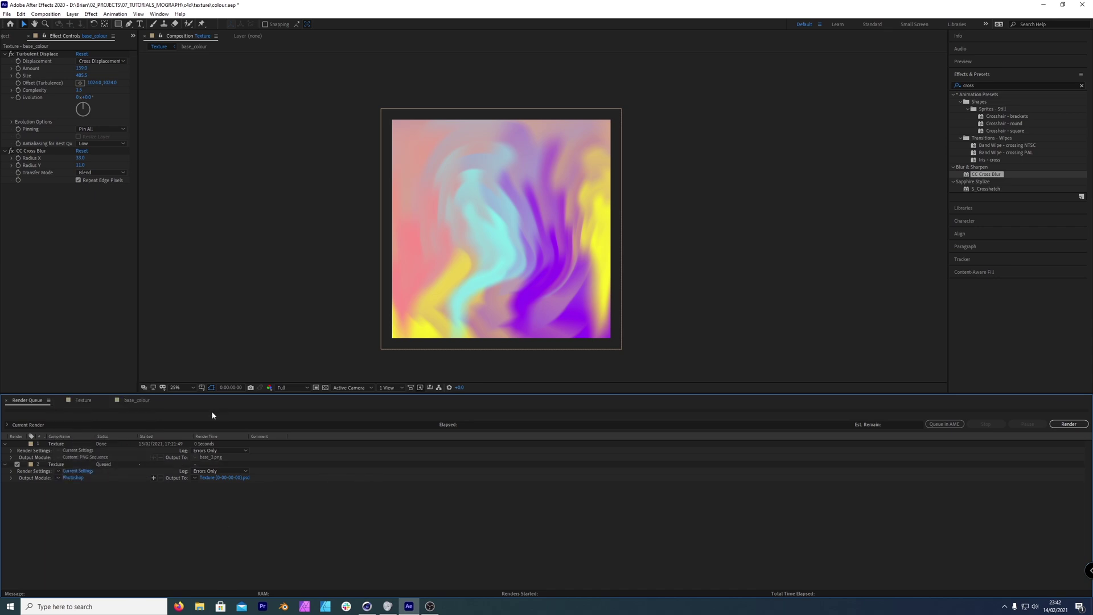
click(53, 444)
key(Delete)
Set the output format to PNG Sequence, accept the file name, and render
click(73, 457)
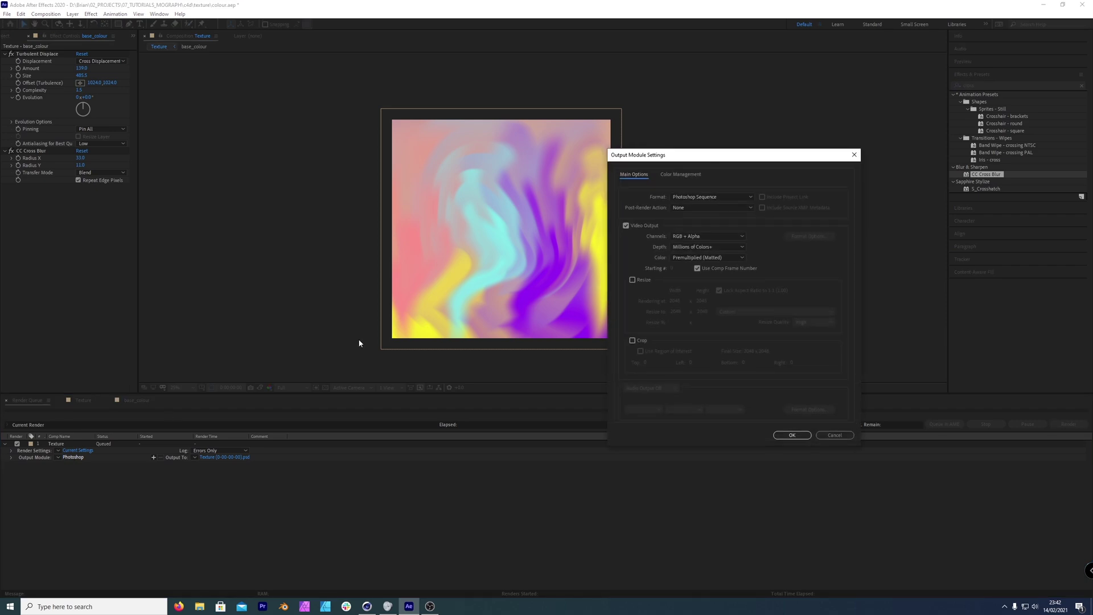
click(718, 197)
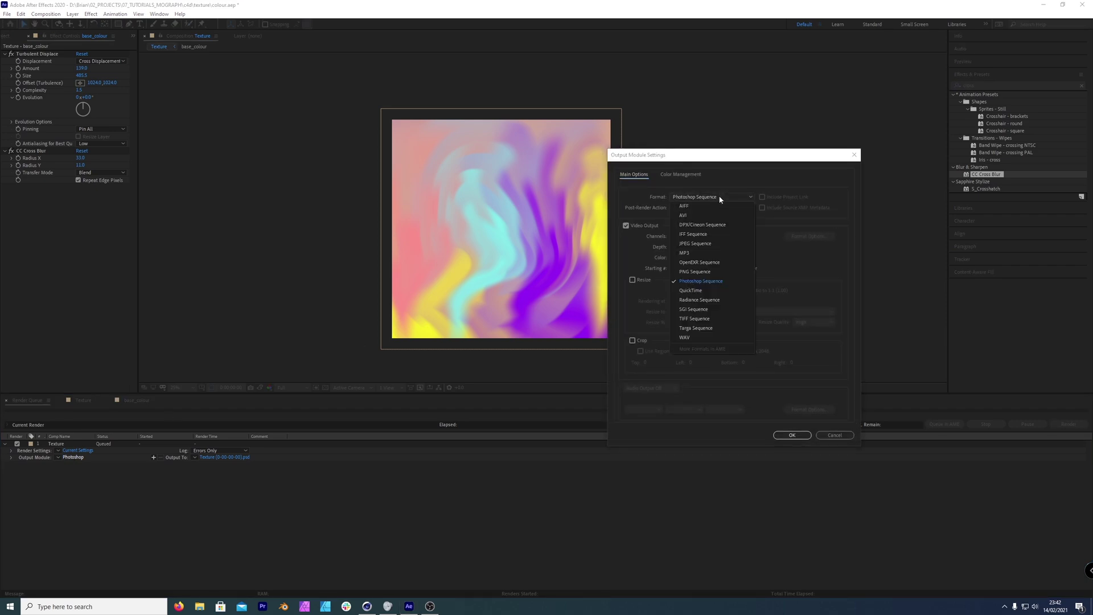
click(717, 273)
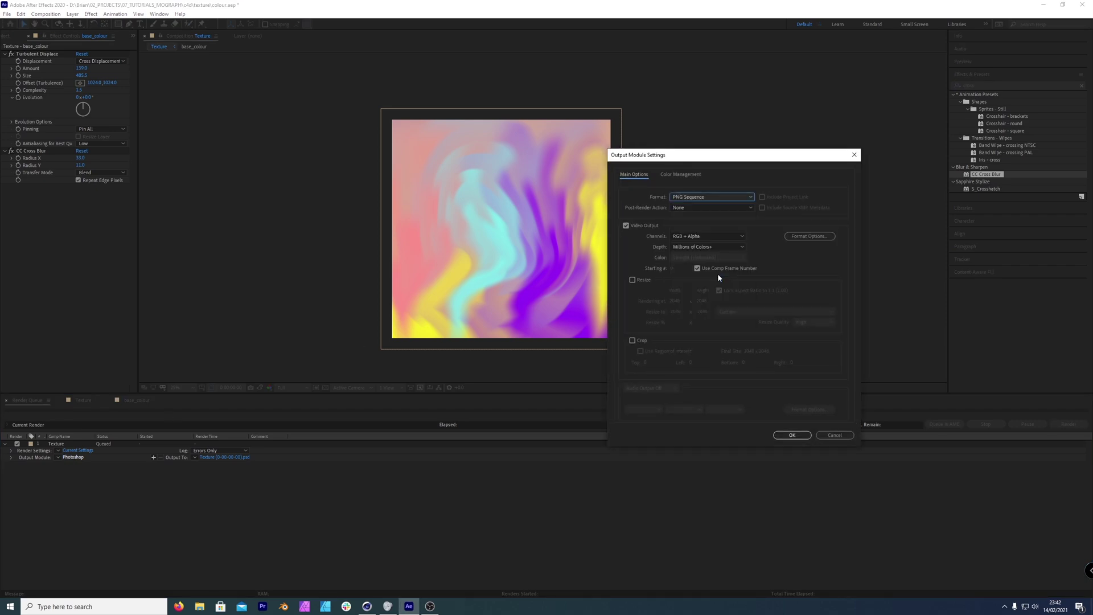
click(697, 195)
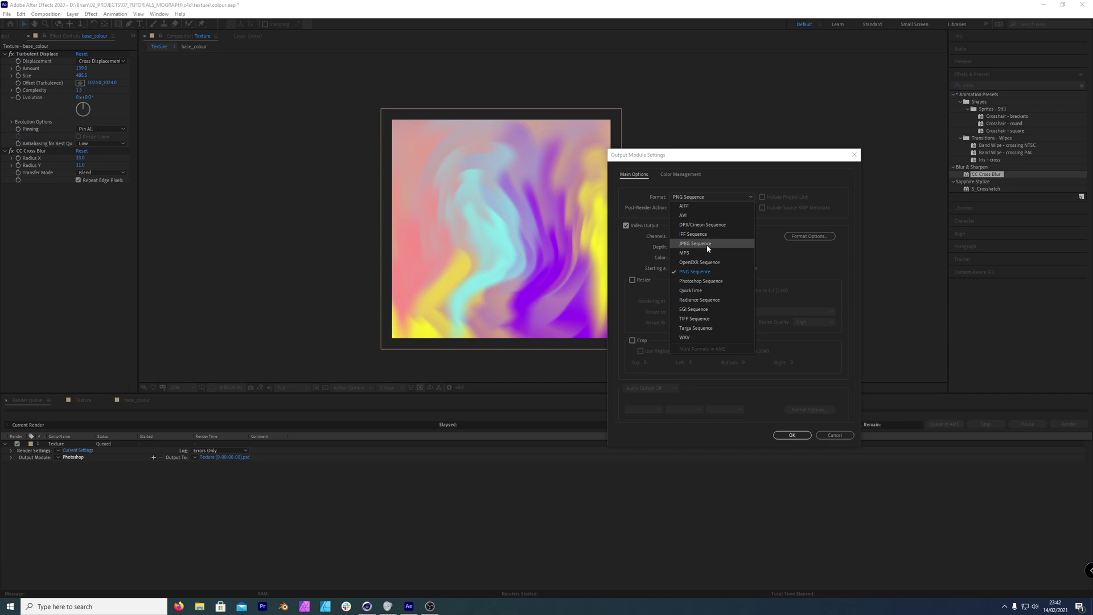
click(709, 270)
click(793, 435)
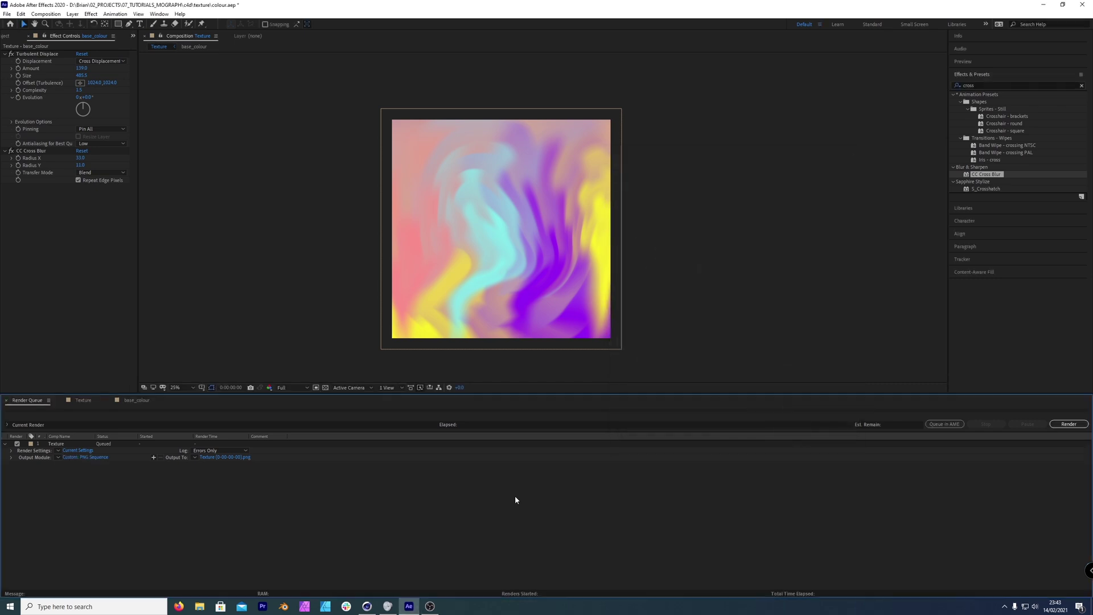
click(225, 457)
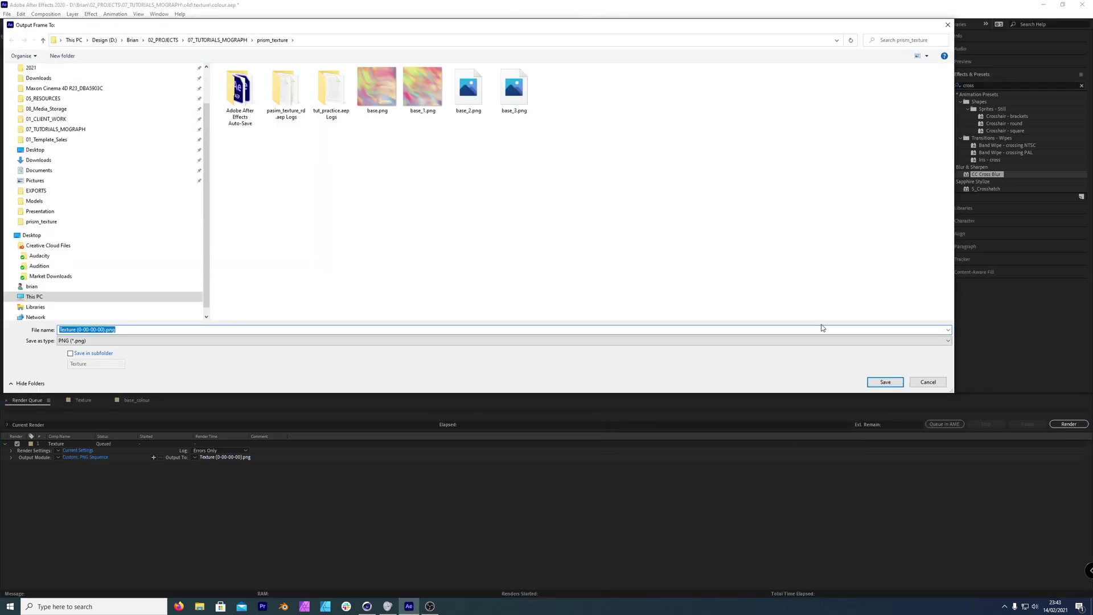
click(929, 383)
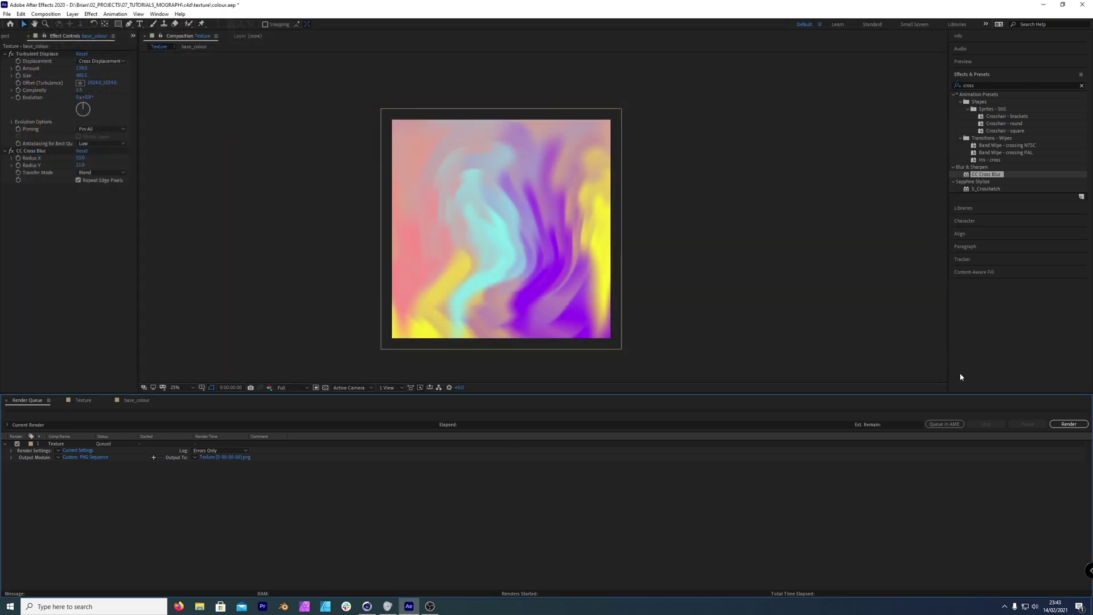
click(1068, 424)
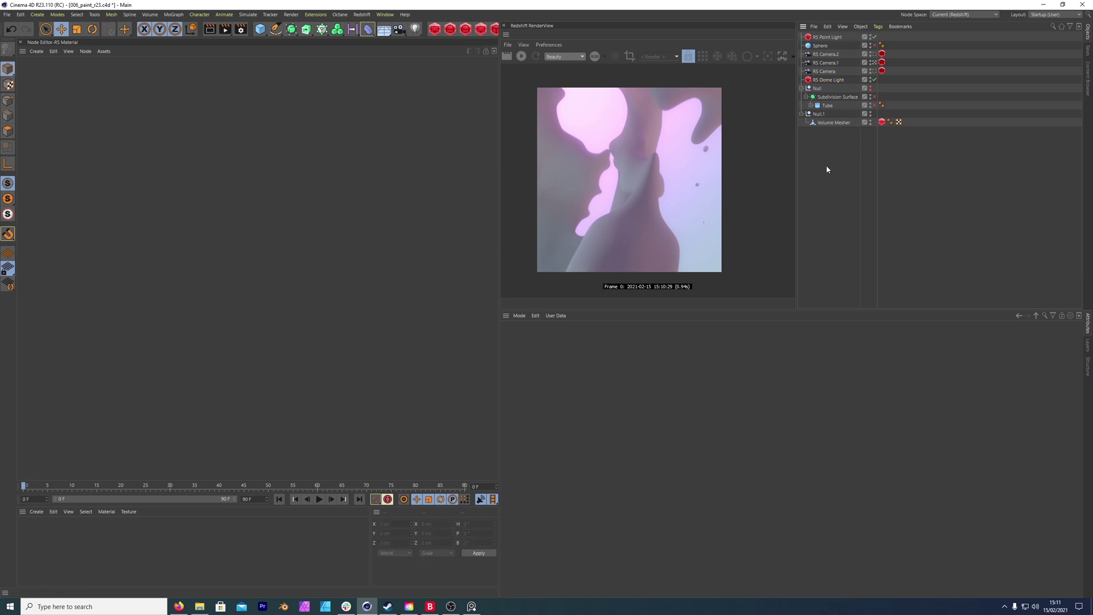
Select RS Dome Light to view its settings and gradient HDR dome map
click(828, 80)
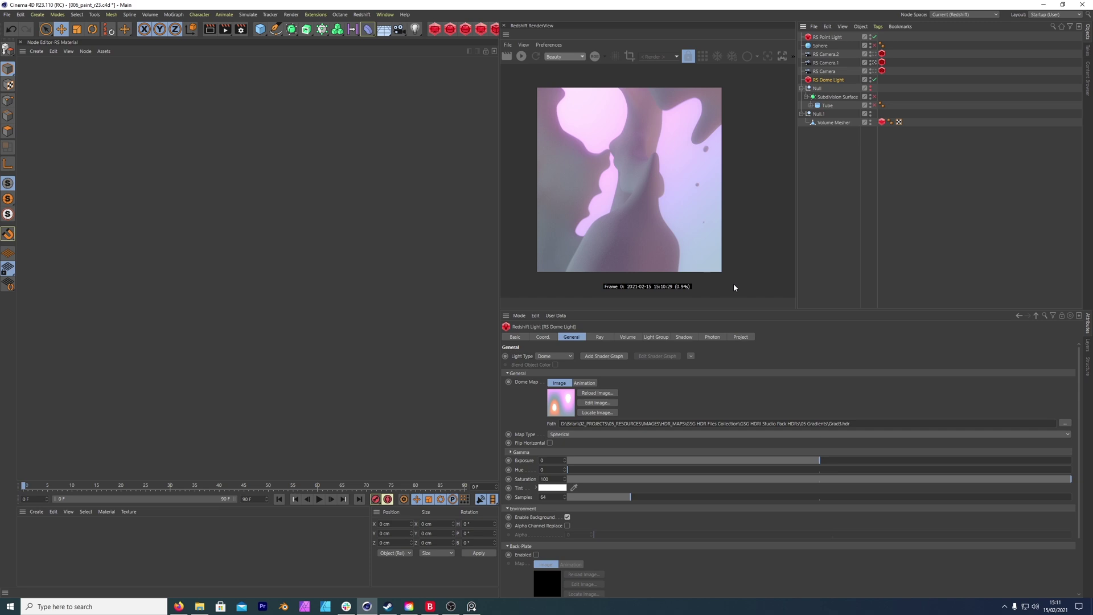
Create a new Redshift RS Material from the Material Manager
click(48, 521)
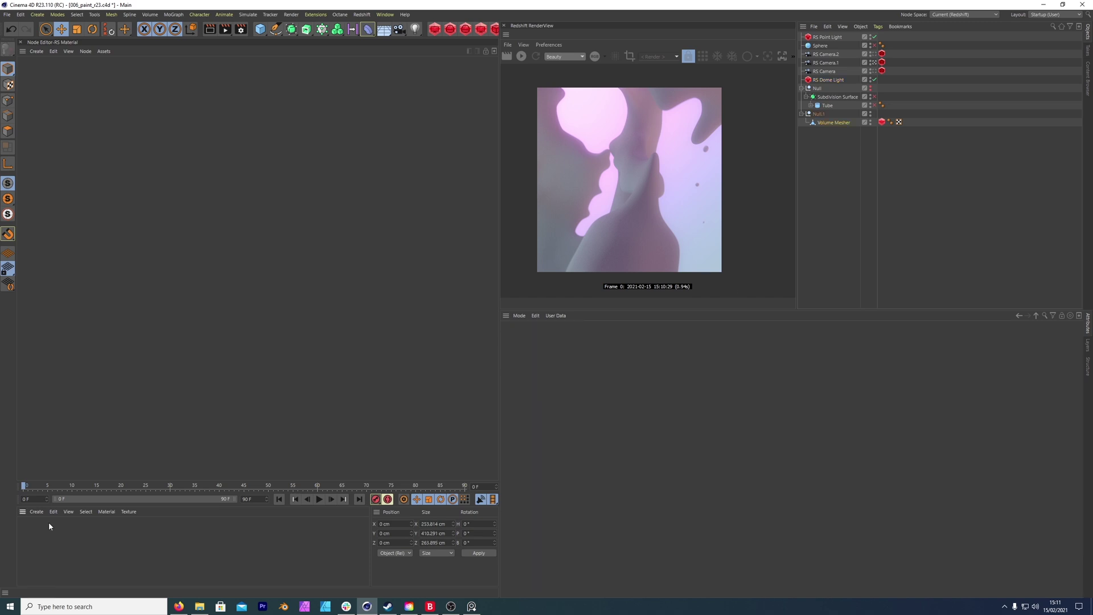
click(44, 511)
click(59, 551)
click(36, 511)
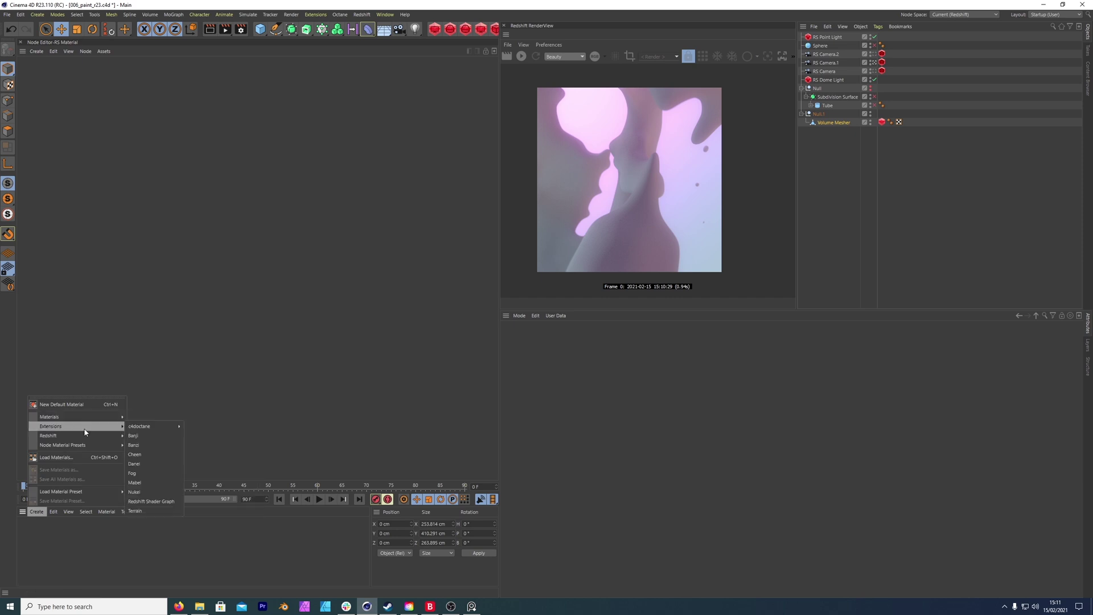
mouse_move(114, 435)
click(171, 436)
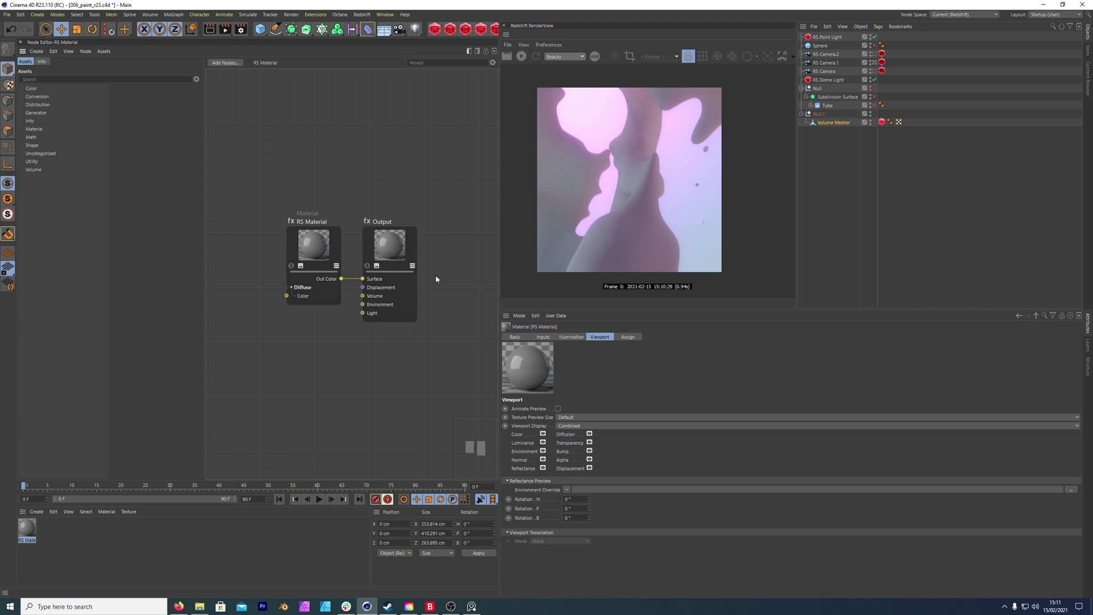
Search 'text' in Assets and add a Texture node feeding the diffuse colour
click(86, 80)
text(text)
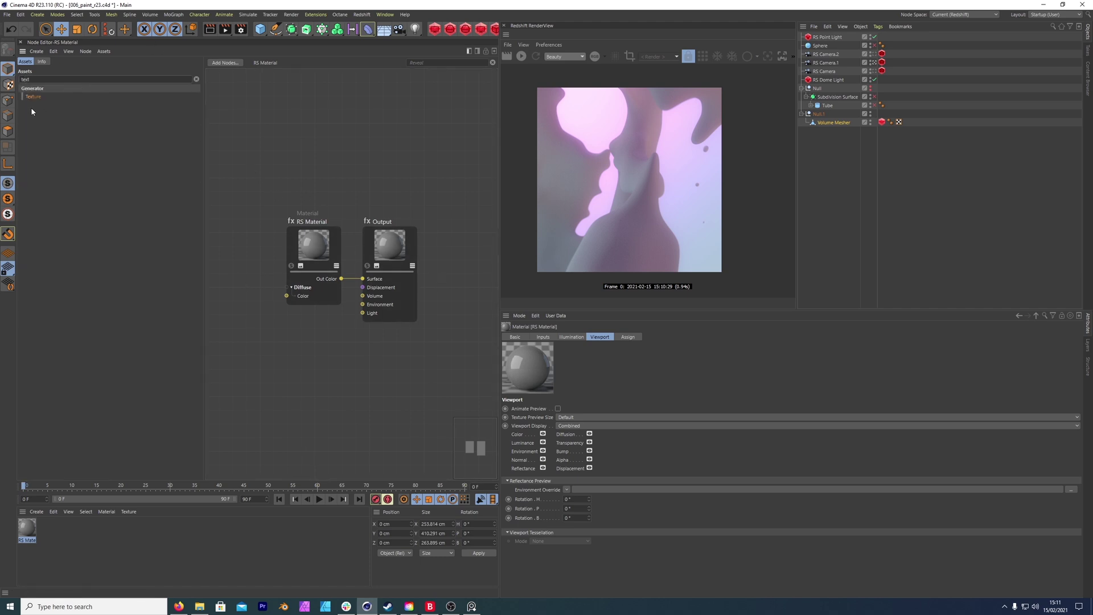
drag(33, 97, 286, 295)
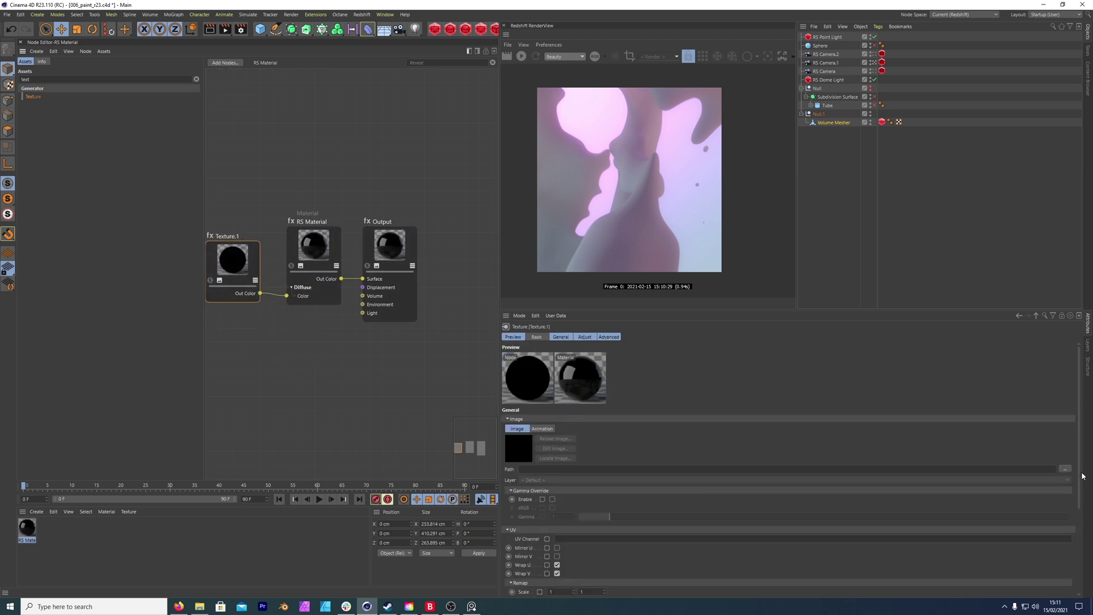
Load the exported Texture PNG into the Texture node, accepting the copy-to-project prompt
click(1064, 468)
double_click(555, 82)
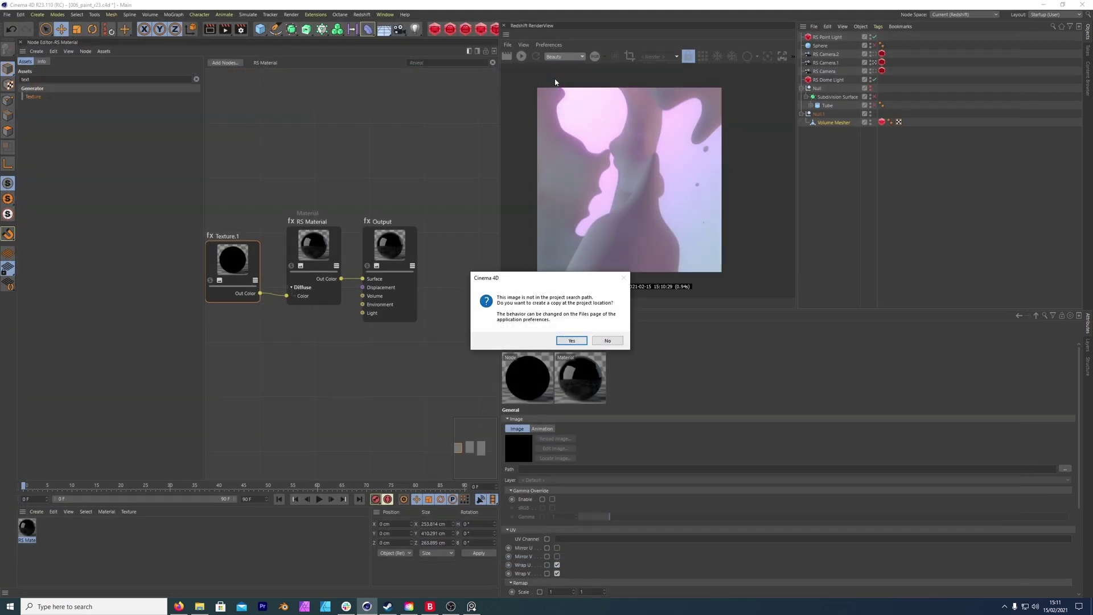
click(615, 340)
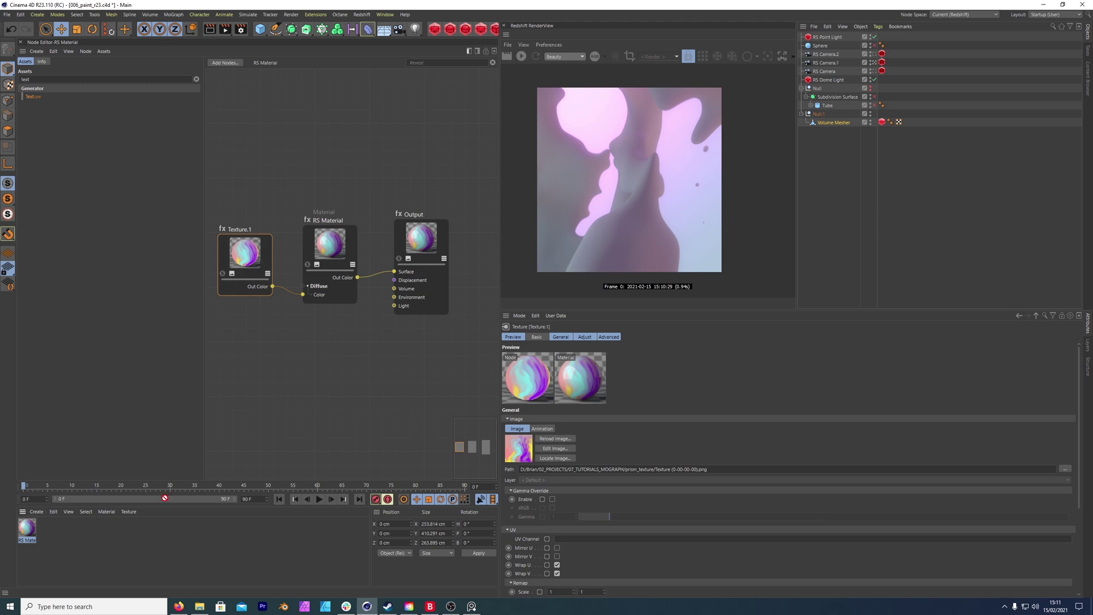
Apply the material to the Volume Mesher and run a Redshift preview render
drag(857, 128, 838, 123)
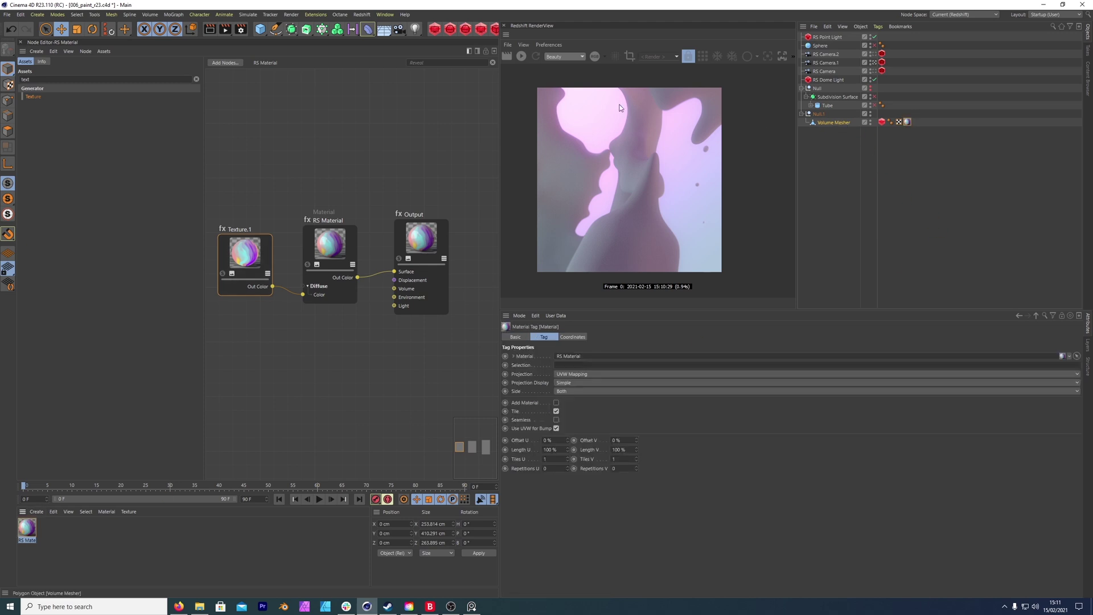
click(521, 57)
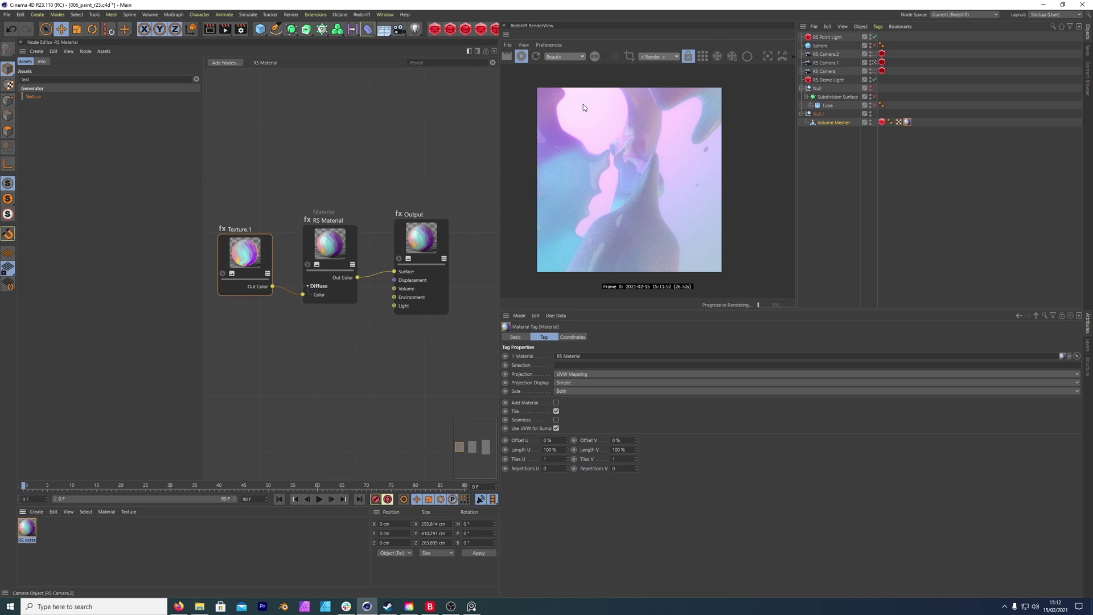
click(334, 112)
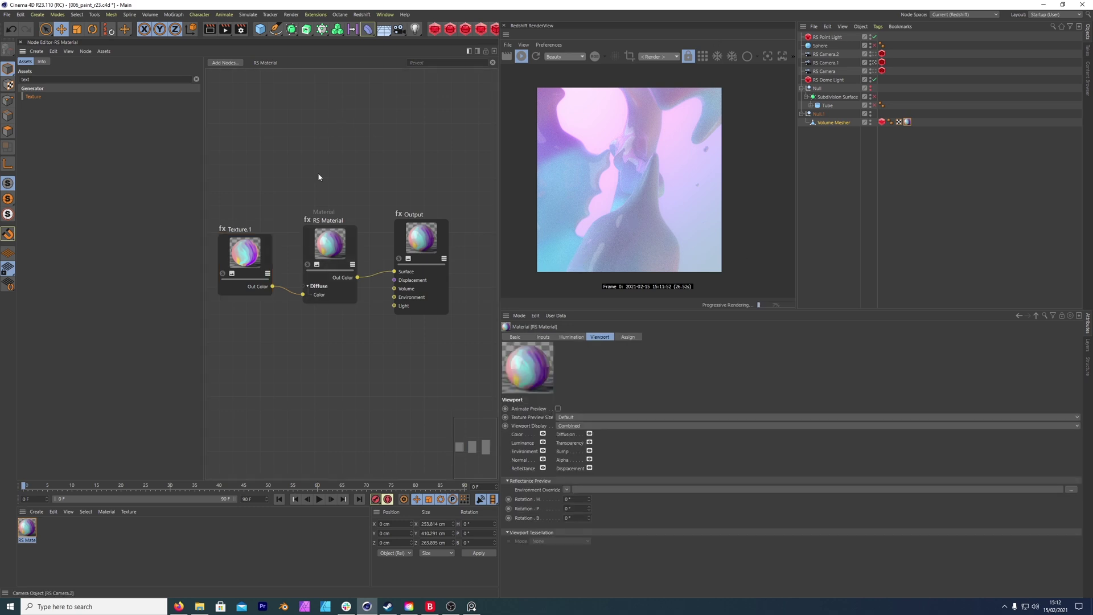
Add a Color Correct node wired between the Texture output and the diffuse colour
drag(319, 255, 321, 243)
double_click(56, 80)
text(col)
key(BackSpace)
key(BackSpace)
key(BackSpace)
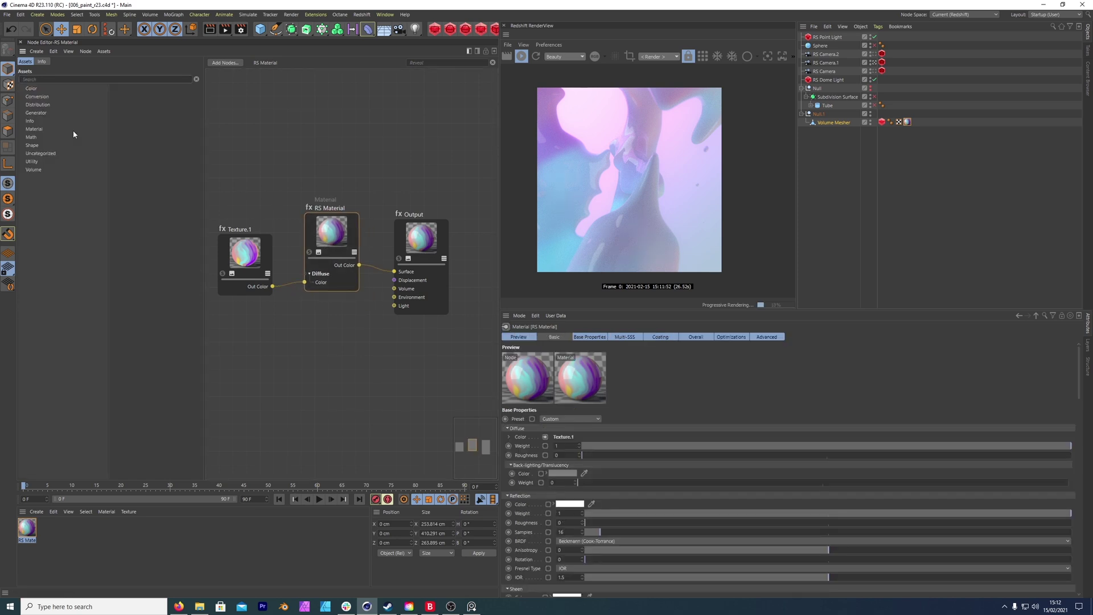
text(color cor)
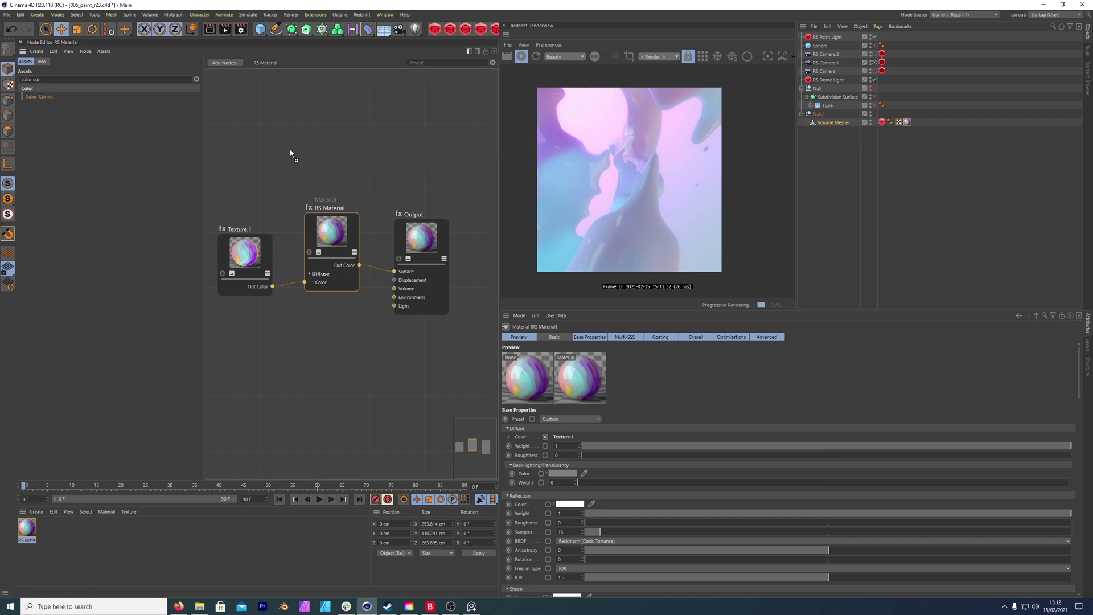
drag(46, 98, 289, 149)
drag(272, 286, 305, 283)
scroll(302, 302, down, 3)
mouse_move(398, 261)
mouse_down()
mouse_move(321, 277)
mouse_move(385, 257)
mouse_up()
drag(285, 230, 308, 266)
click(379, 257)
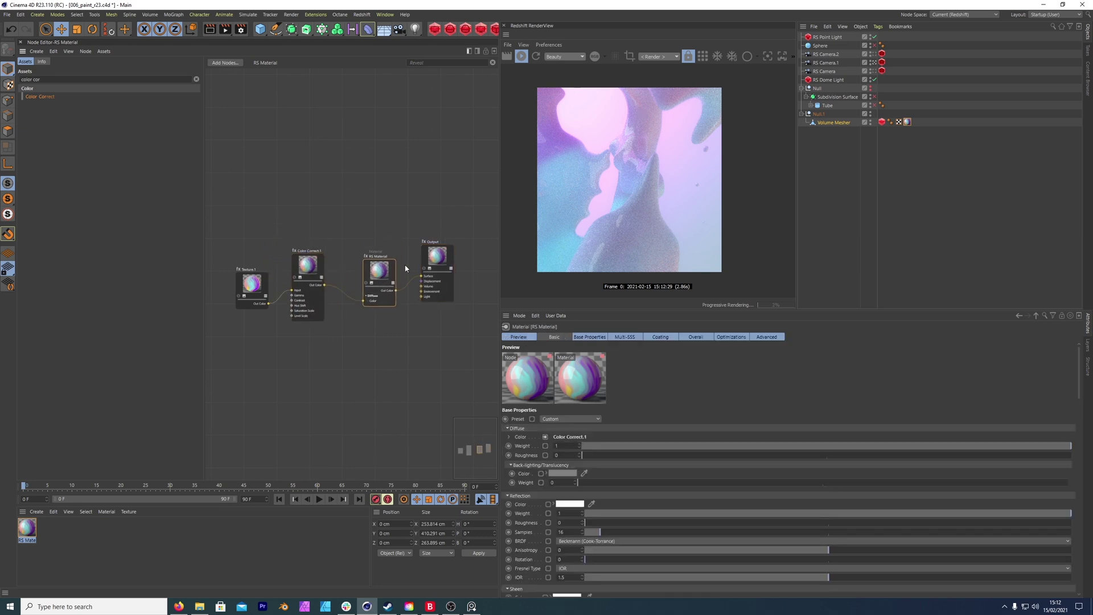
click(433, 259)
scroll(270, 308, up, 4)
Set the Color Correct gamma to 0.9 and contrast to 0.7
click(338, 225)
click(586, 424)
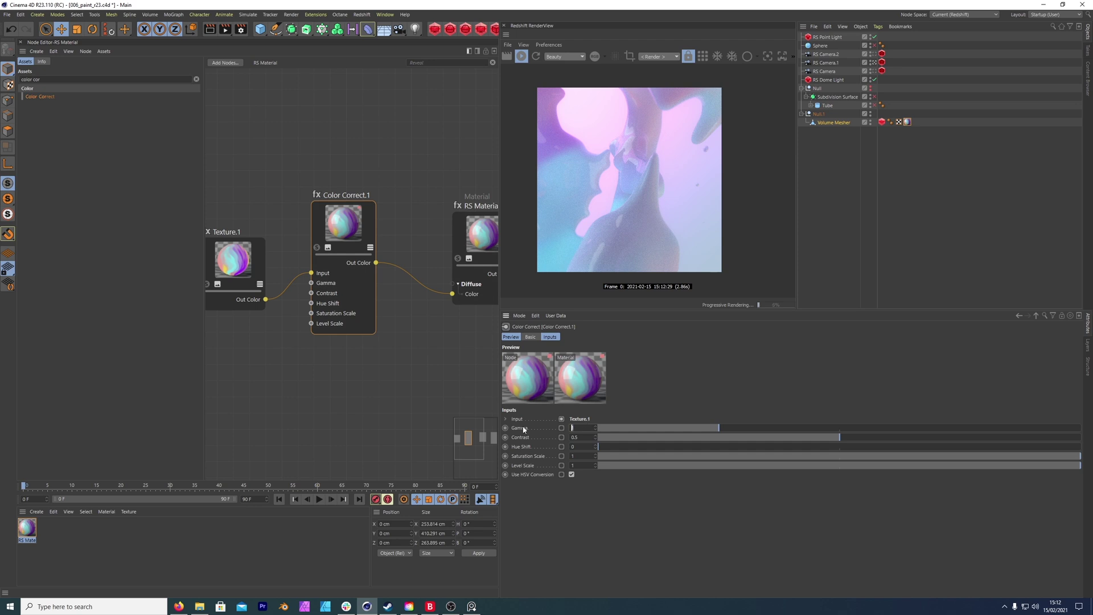
text(.9)
key(Return)
click(581, 437)
drag(595, 436, 596, 436)
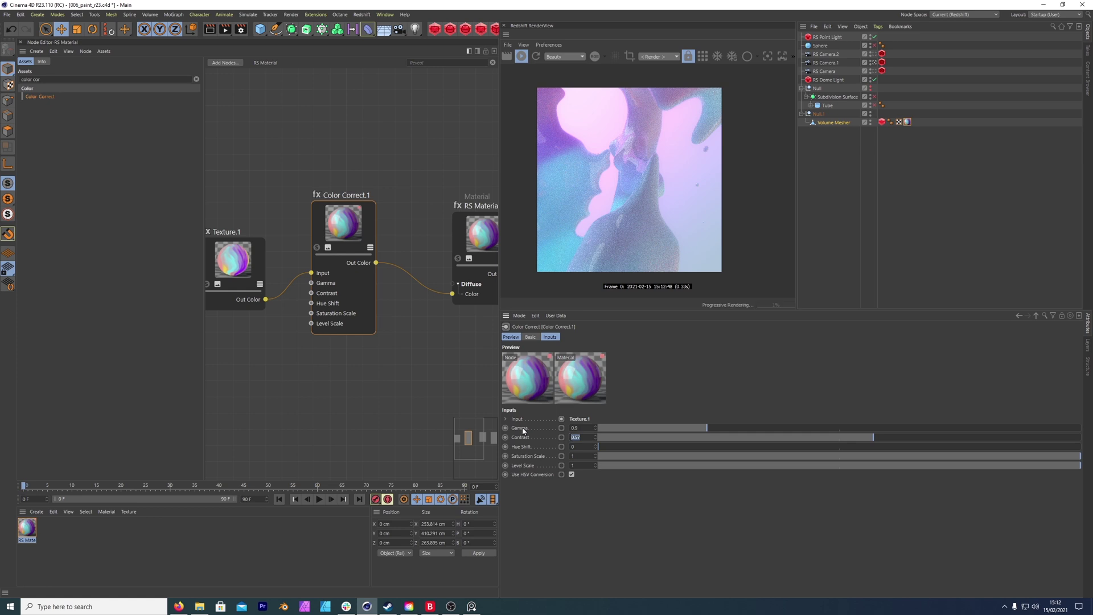
key(BackSpace)
text(.7)
key(Return)
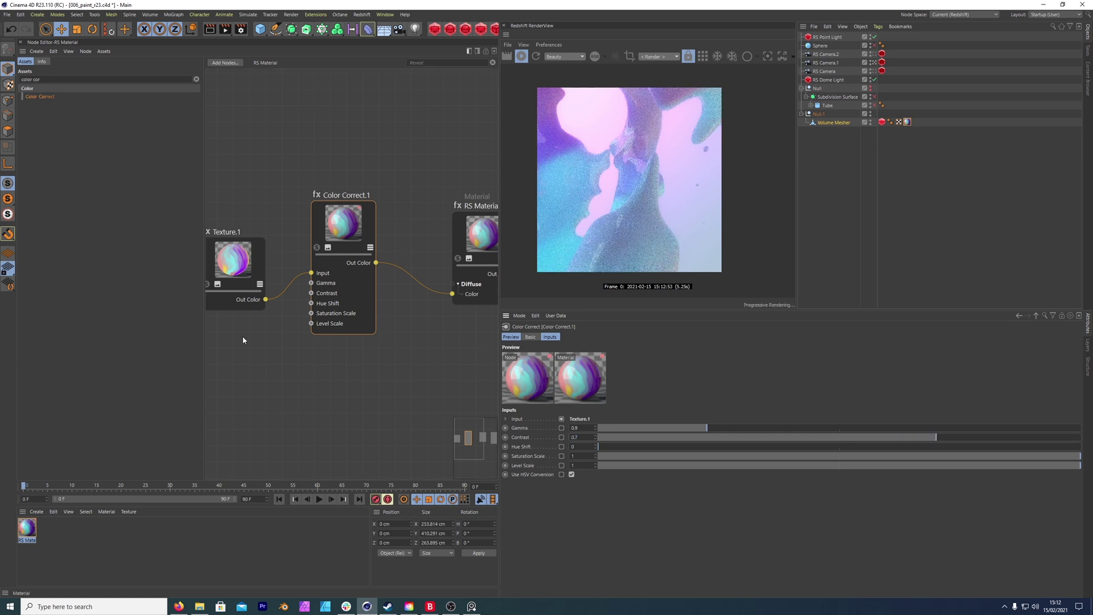
scroll(337, 195, down, 2)
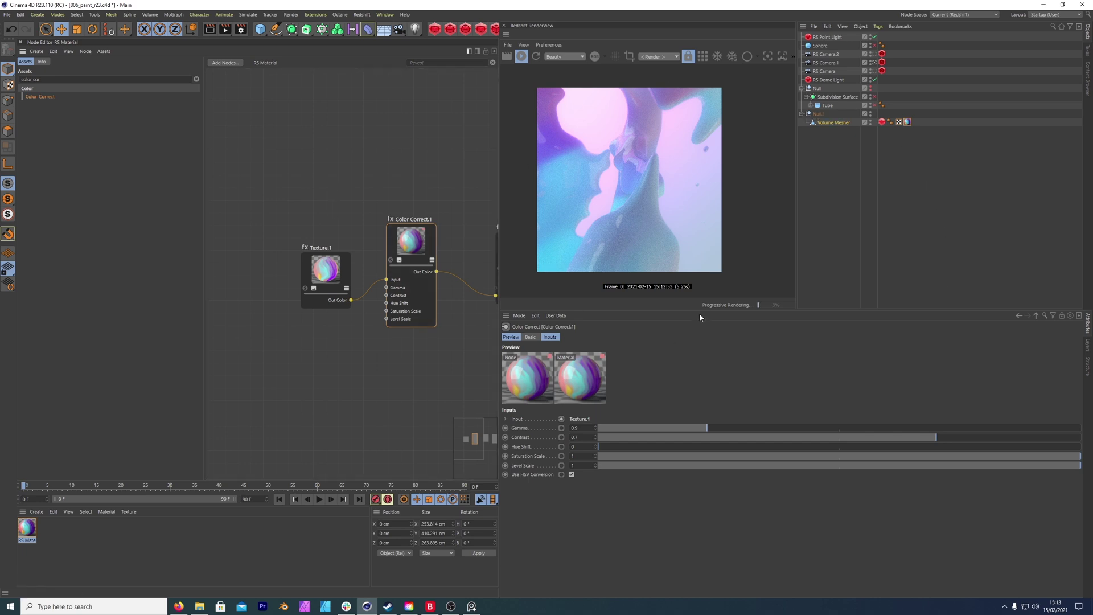
Search 'uv' in Assets and add a UV Projection node beside Color Correct.1
click(346, 178)
scroll(383, 231, down, 1)
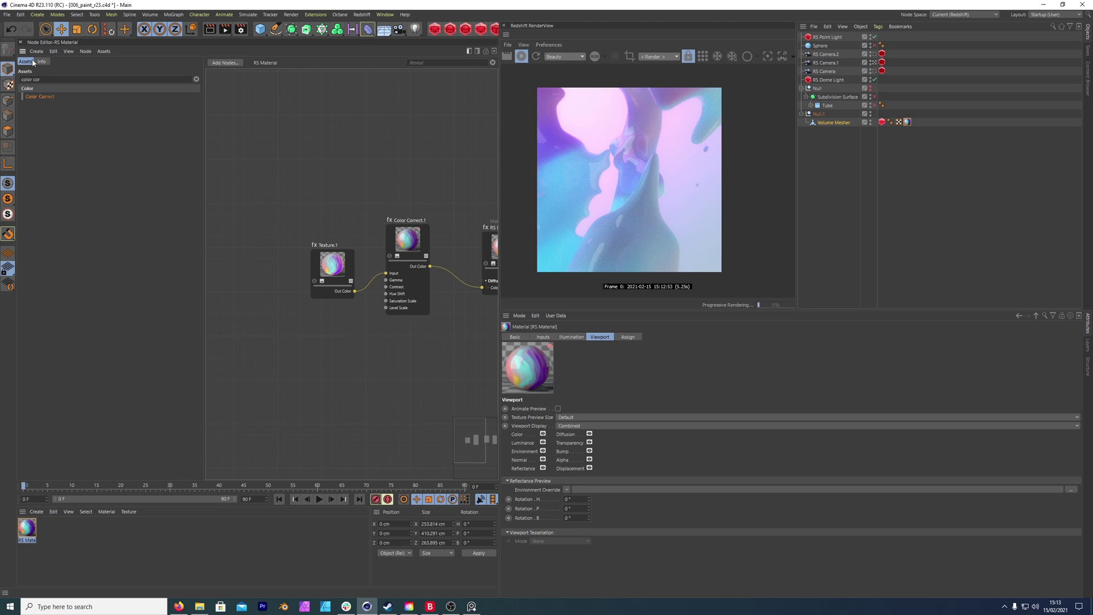
triple_click(25, 80)
text(uv)
drag(40, 96, 361, 214)
drag(331, 262, 281, 261)
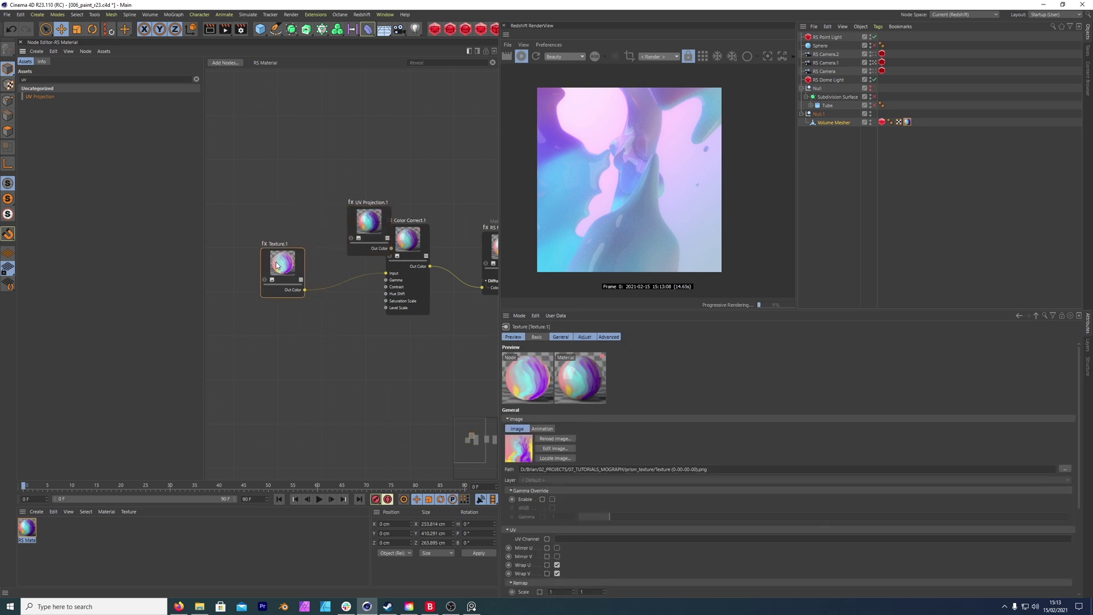
Wire Texture.1 into UV Projection's Texture Color and its output into Color Correct Input
click(361, 215)
drag(361, 214, 329, 297)
mouse_move(348, 316)
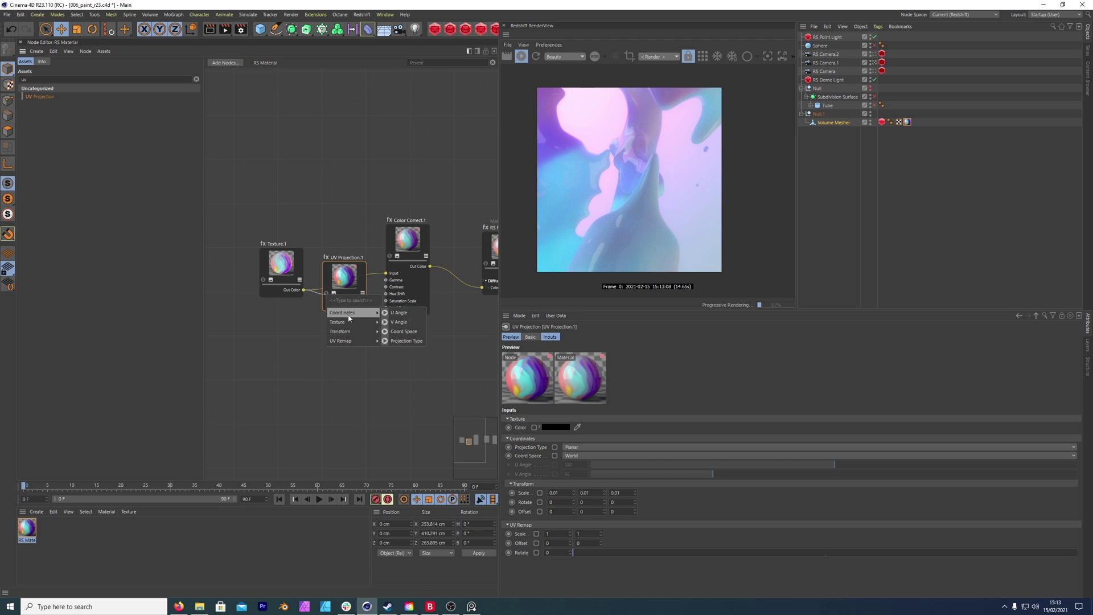
click(394, 322)
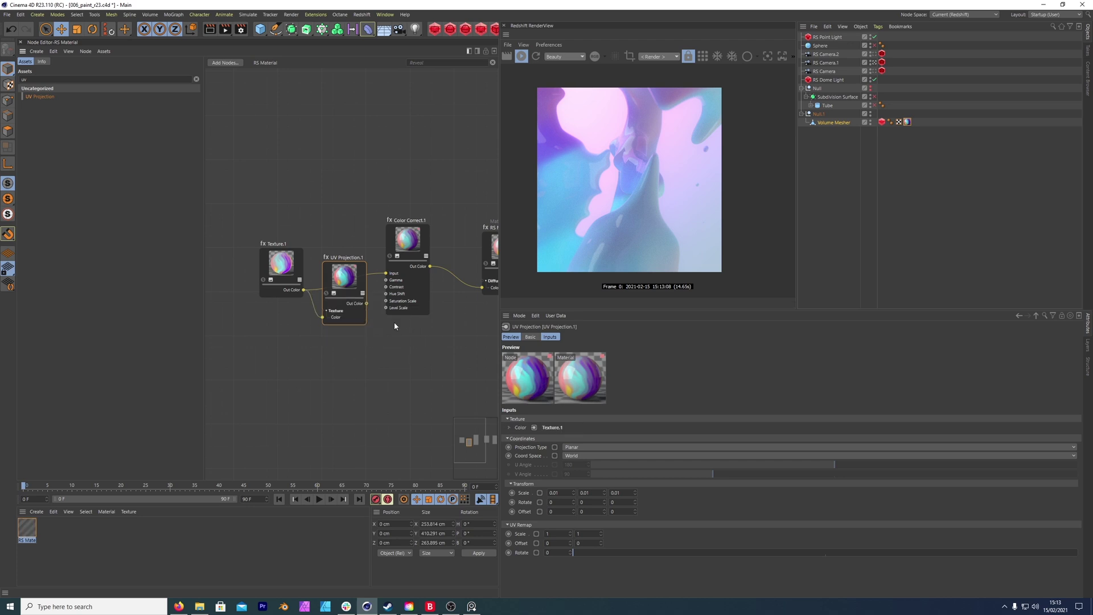
drag(381, 274, 345, 264)
click(372, 220)
click(371, 161)
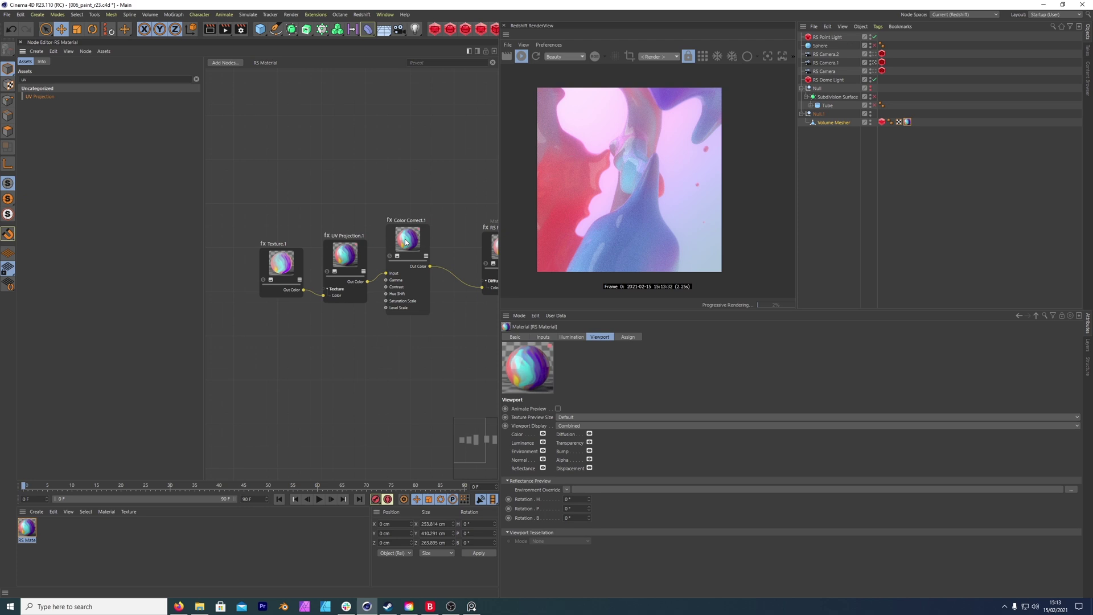
click(391, 258)
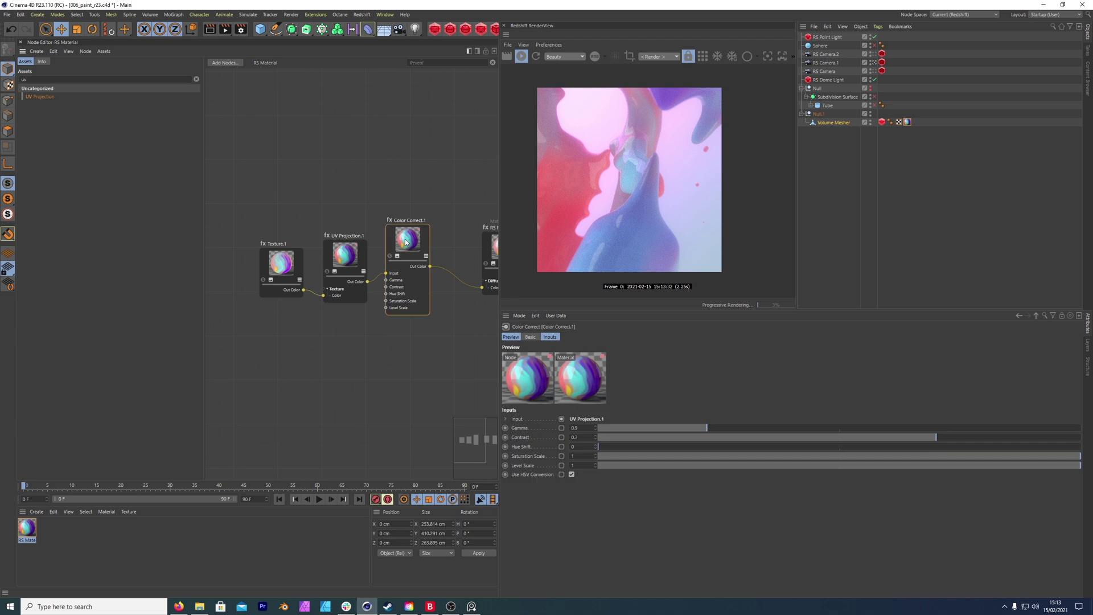
click(585, 438)
Confirm the lower contrast, then try Ball, Cylindrical and Spherical projection types on UV Projection.1
key(Return)
click(344, 256)
click(602, 447)
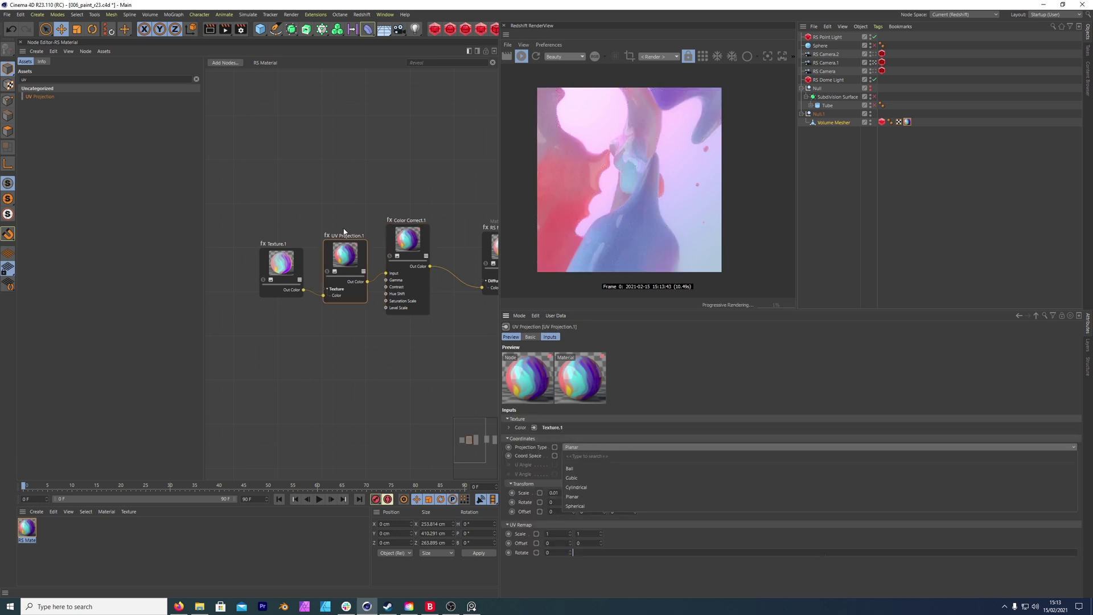
click(590, 468)
click(592, 448)
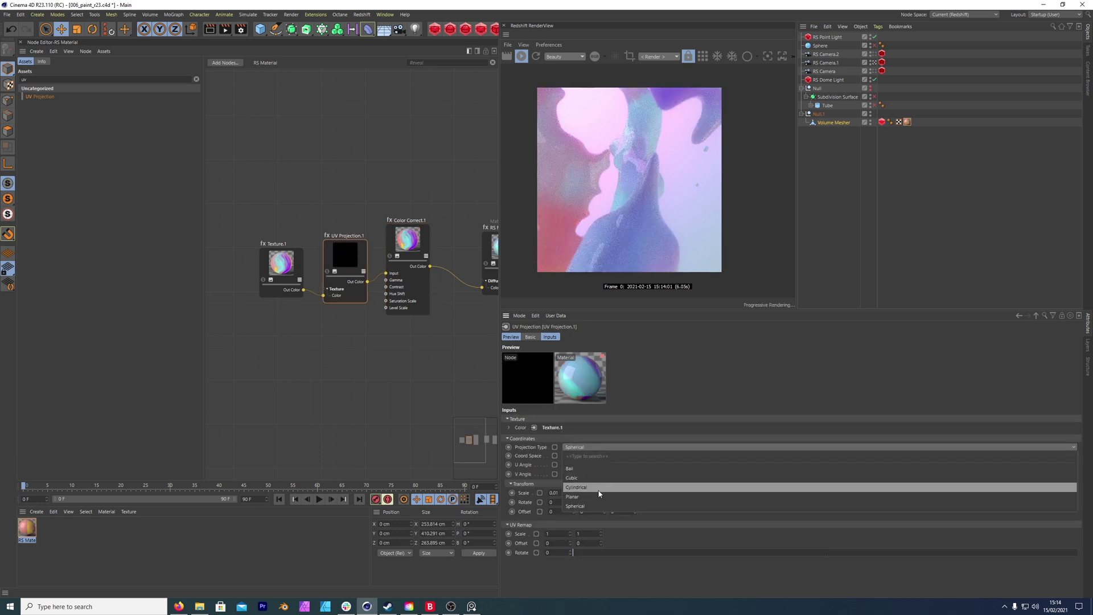
click(594, 486)
click(587, 447)
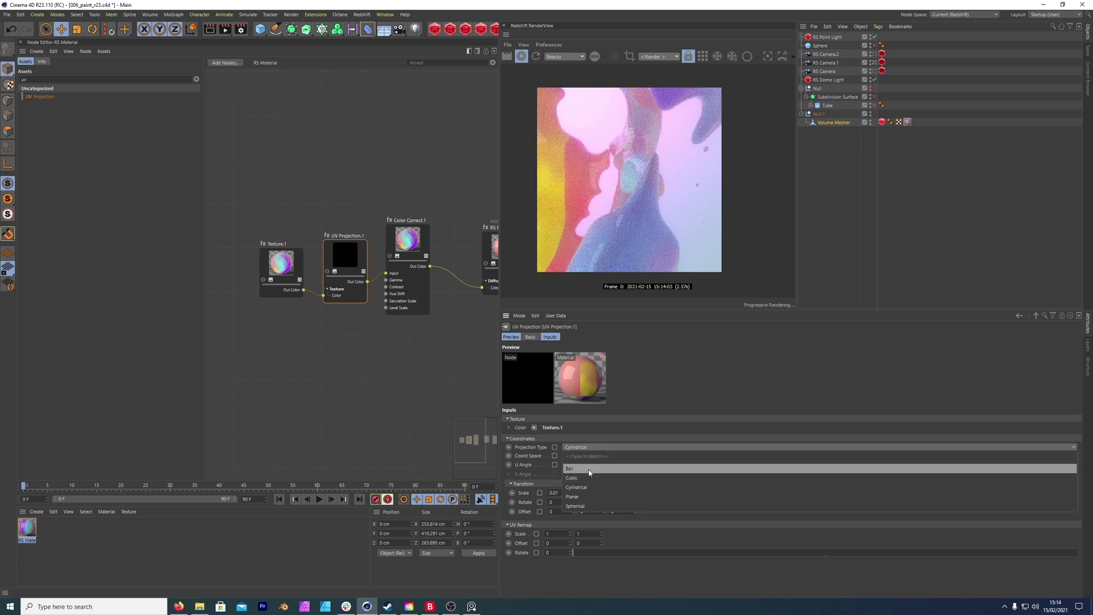
click(589, 464)
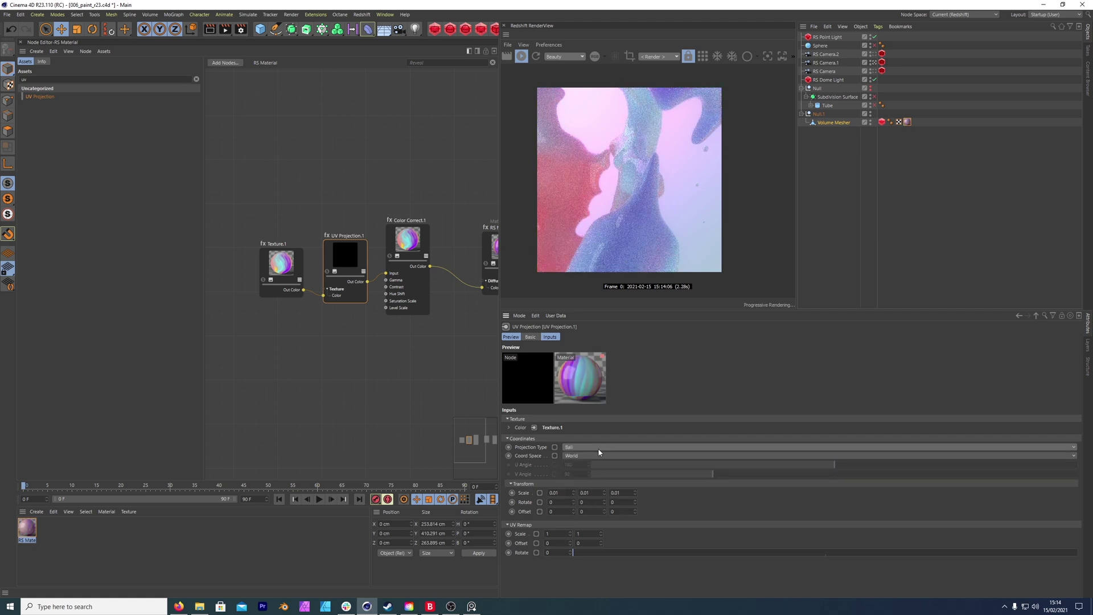
click(596, 448)
click(603, 504)
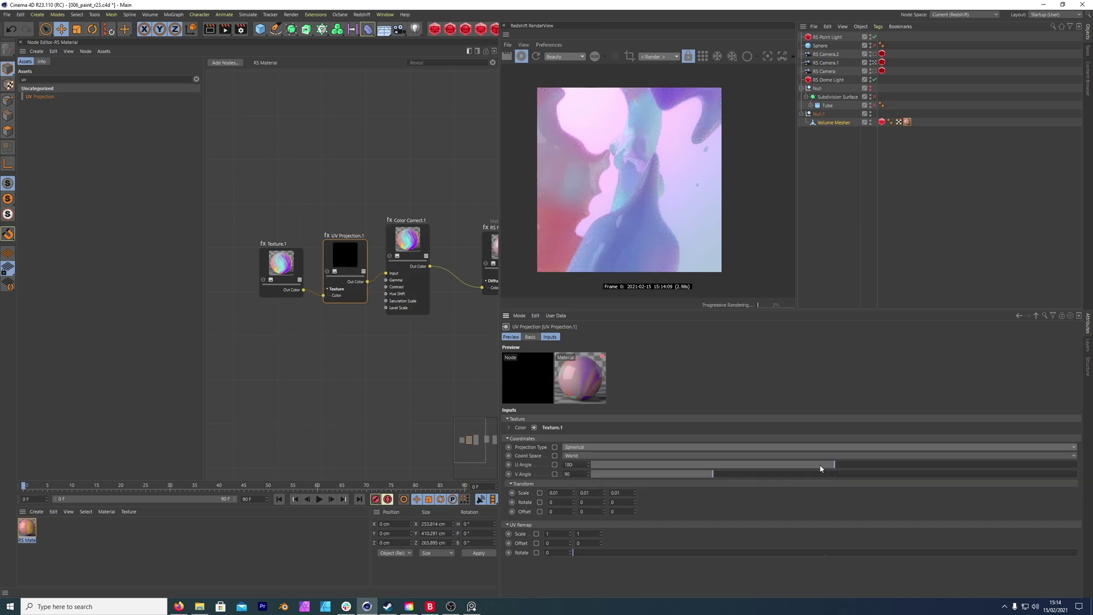
Set the U Angle to 60 and switch the projection to Cylindrical
drag(589, 465, 545, 464)
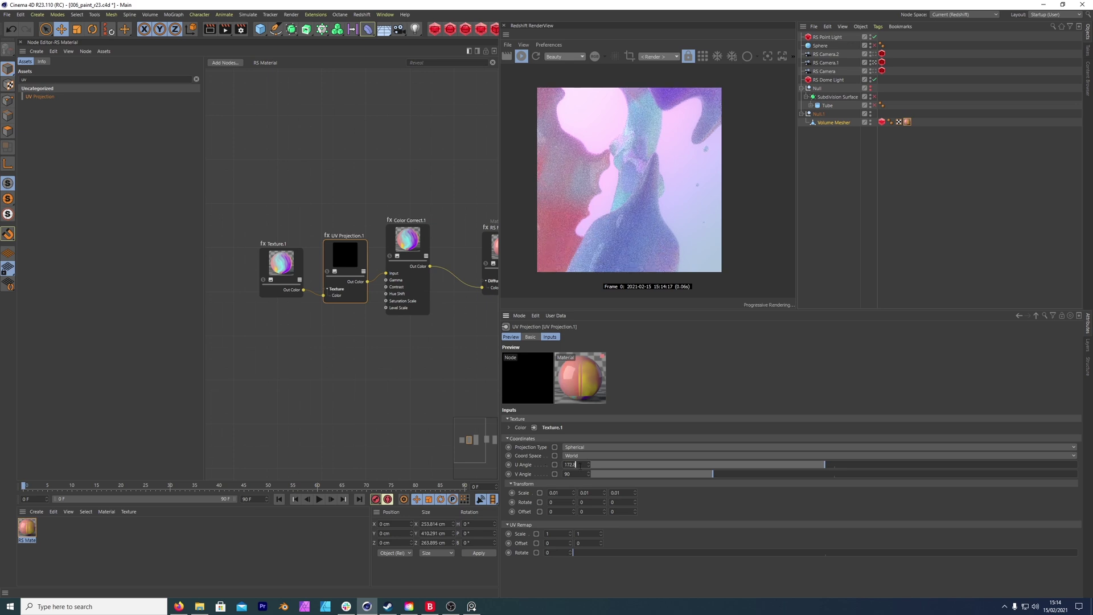
double_click(575, 465)
text(60)
key(Return)
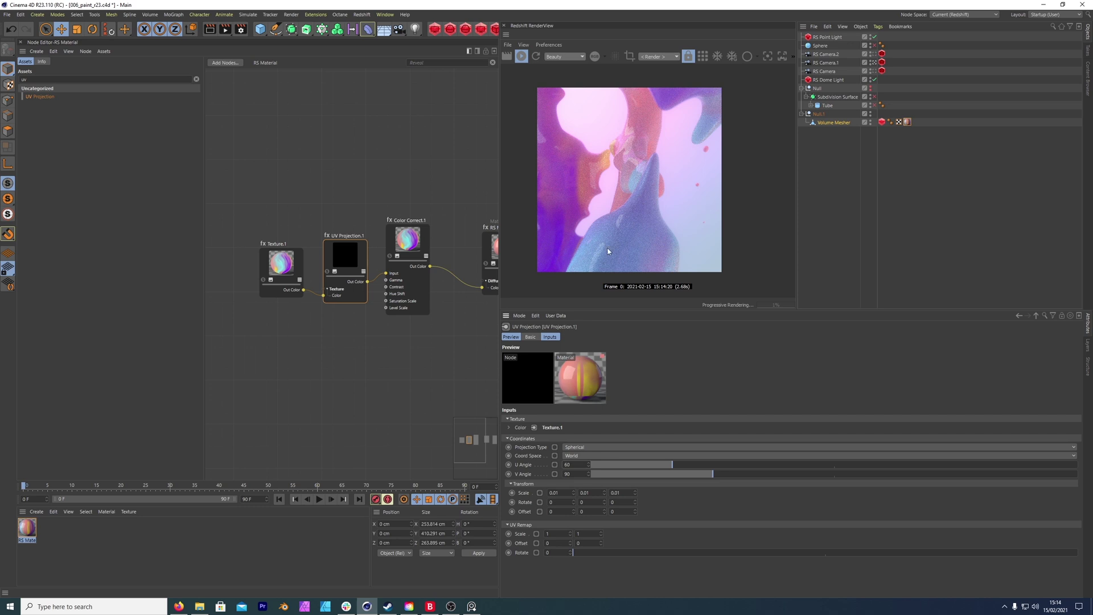
drag(712, 474, 658, 475)
click(592, 447)
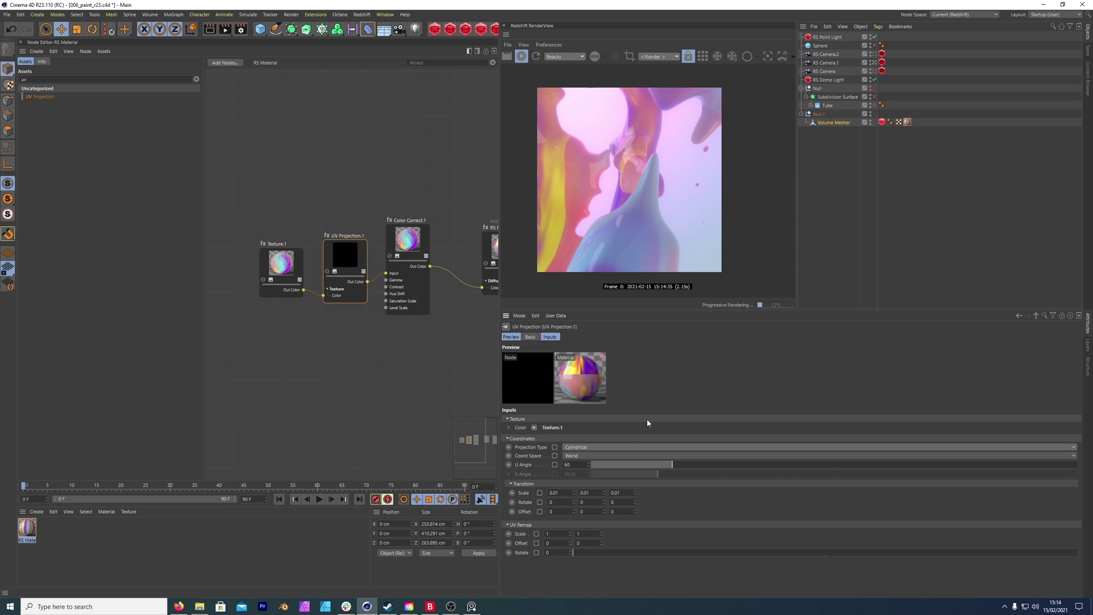
Switch the projection to Spherical and widen its V Angle
click(587, 448)
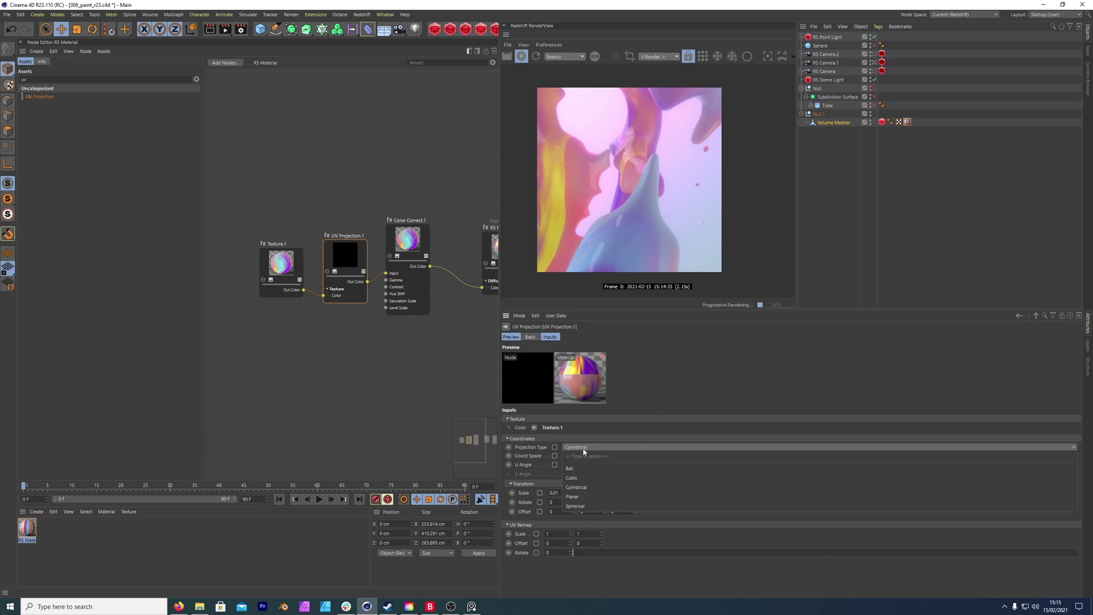
click(593, 506)
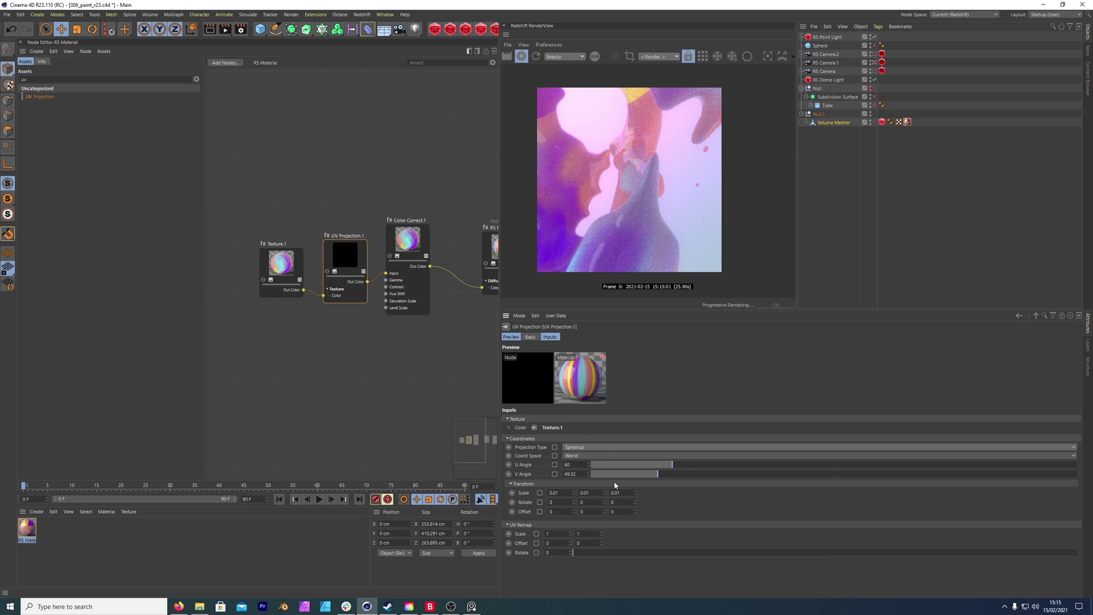
drag(623, 475, 710, 477)
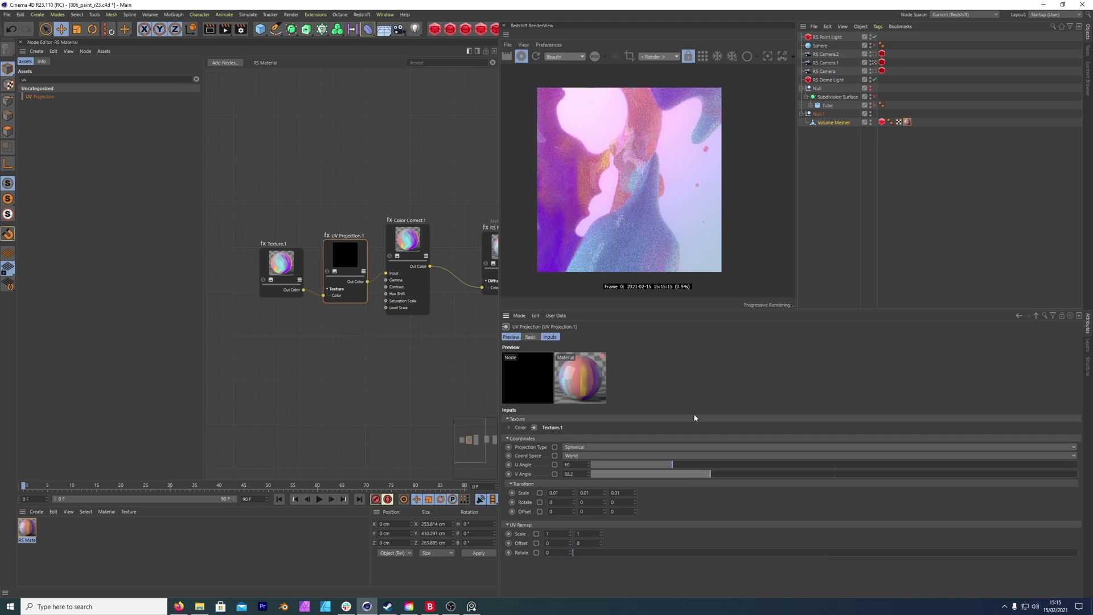
Rotate the projection 40° around X, testing and then resetting the third rotation to 0
drag(573, 502, 573, 502)
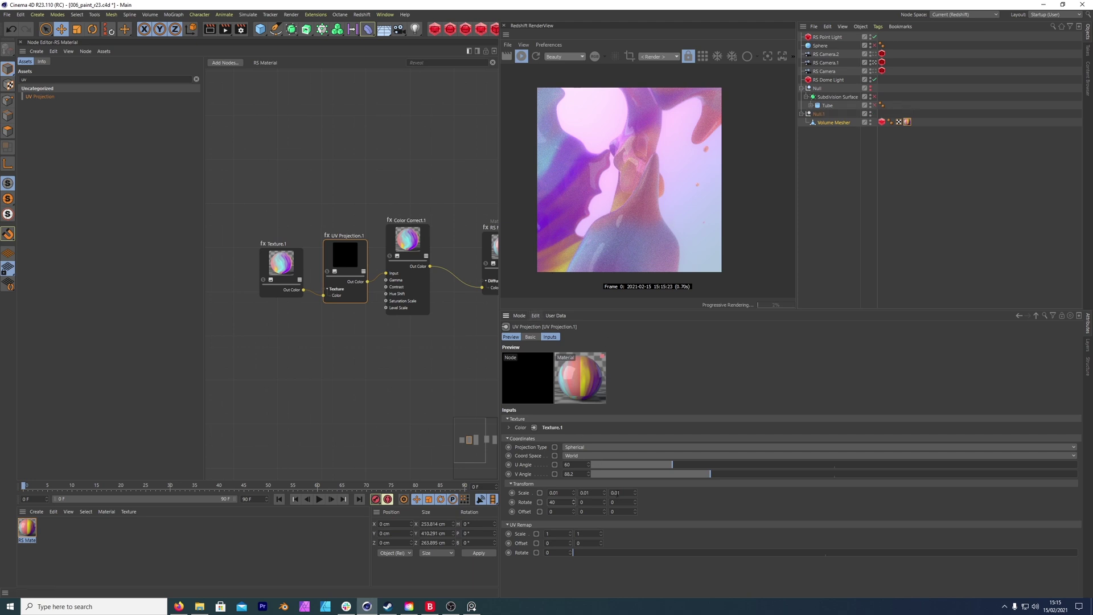
click(636, 503)
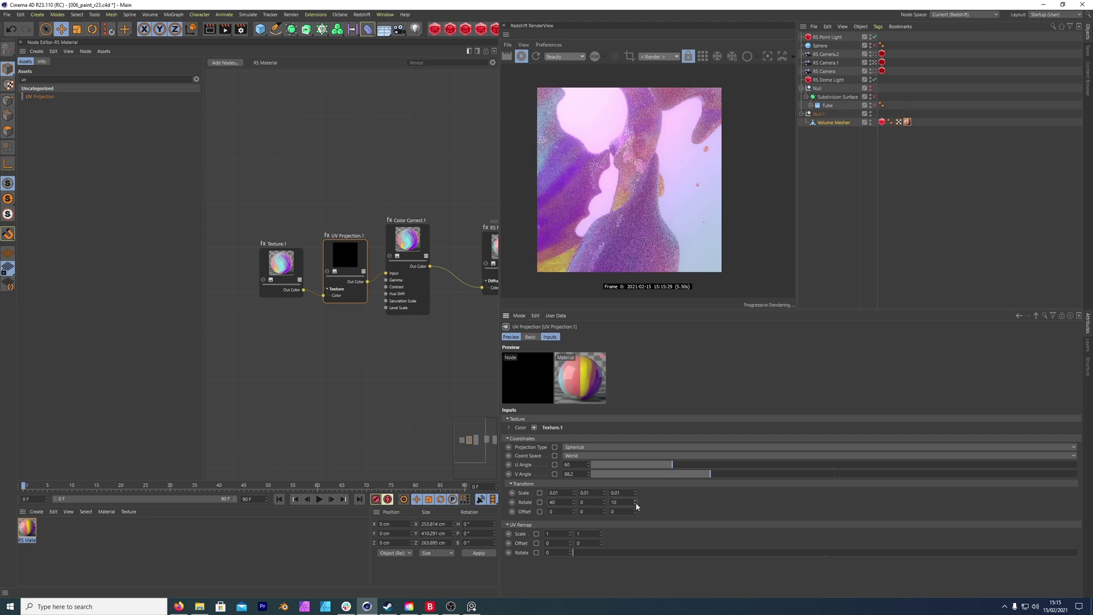
click(636, 504)
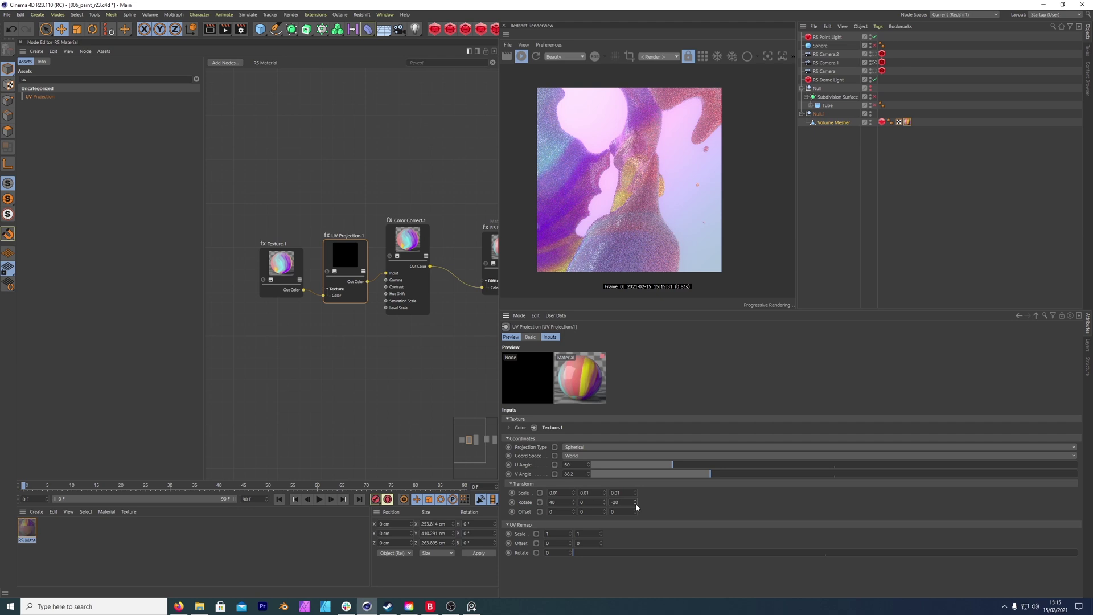
click(636, 504)
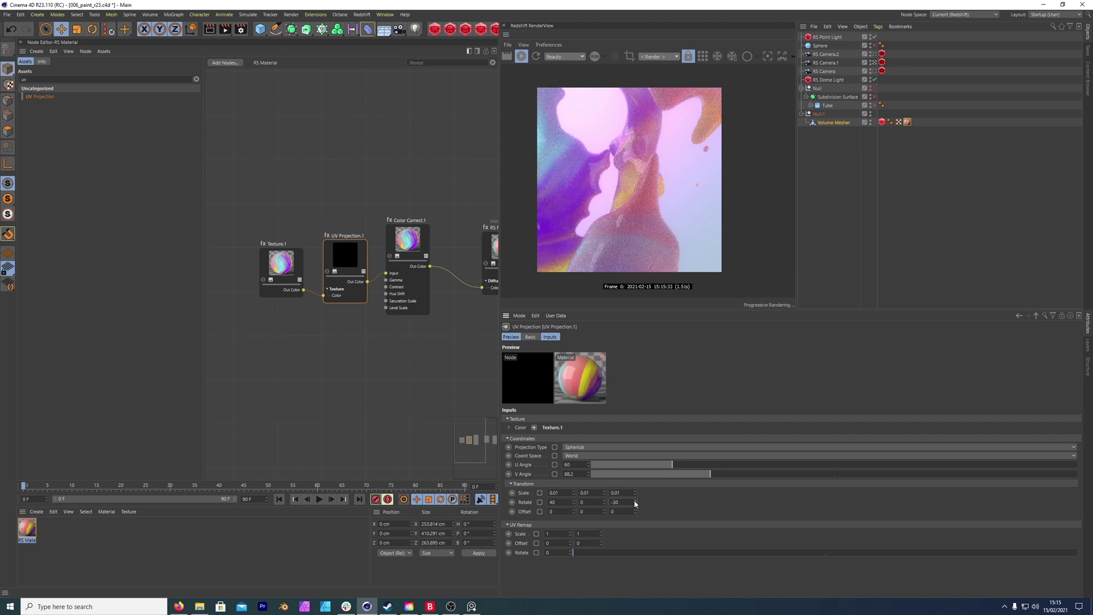
click(636, 502)
click(635, 502)
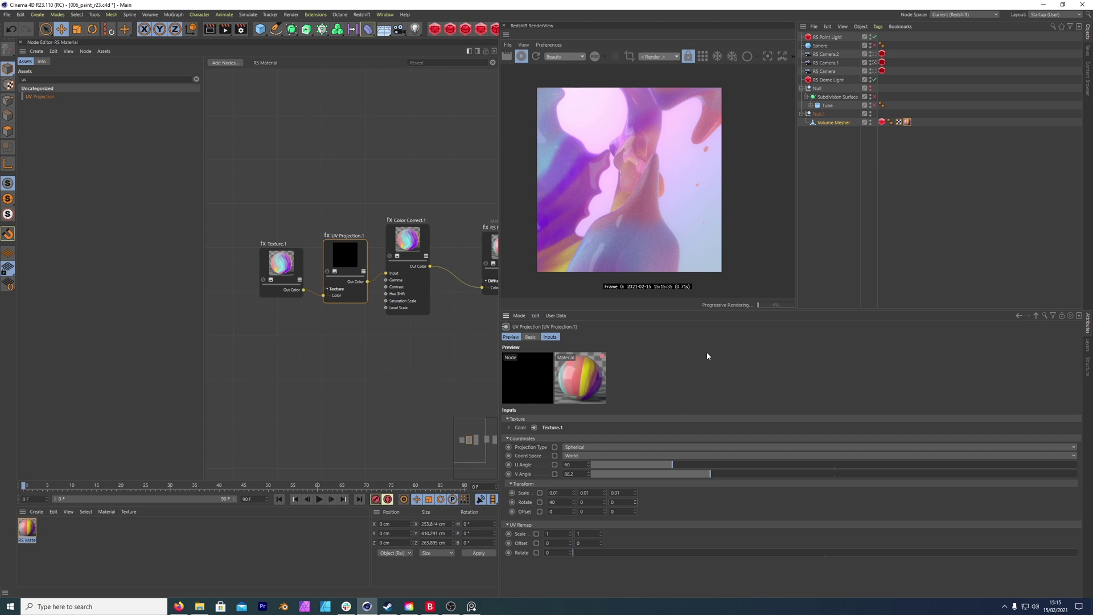
click(403, 246)
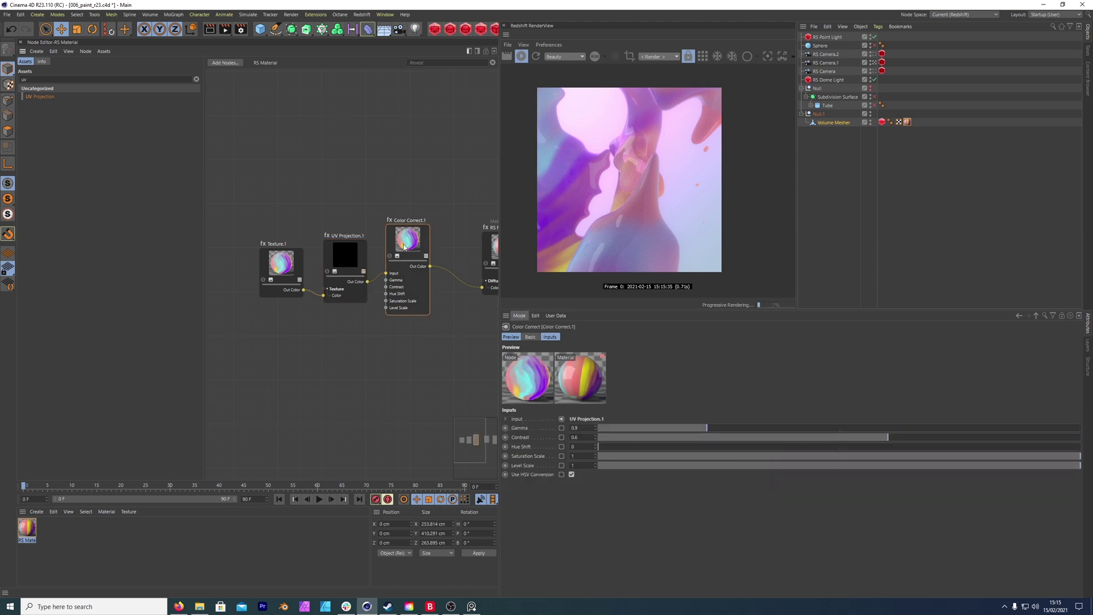
middle_drag(339, 353, 290, 383)
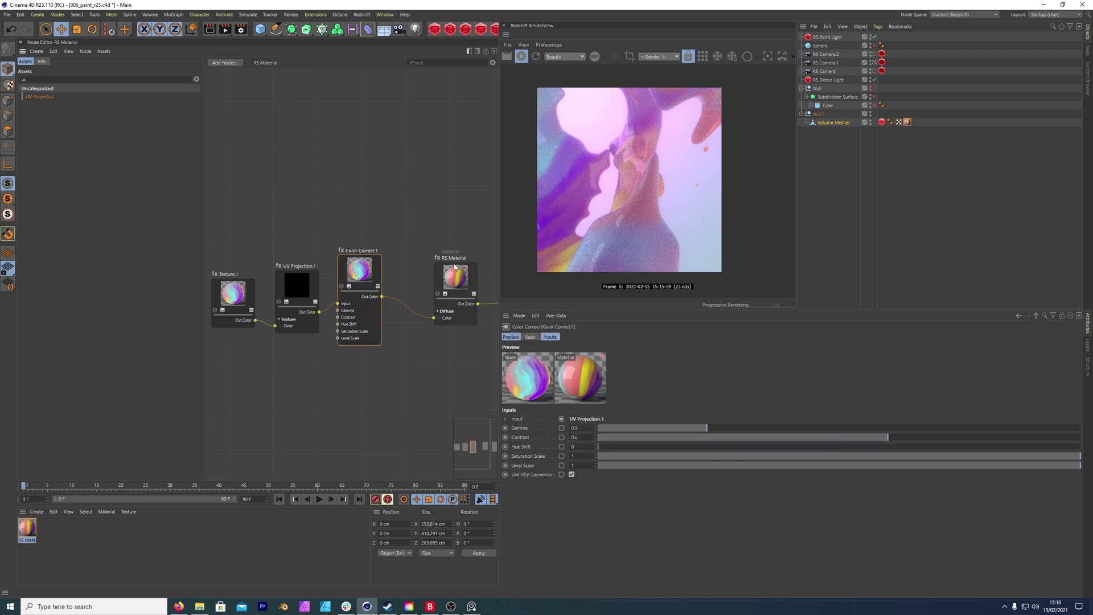
Select the RS Material, keep the Custom preset, and set back-lighting weight to 0.3
click(359, 272)
click(453, 276)
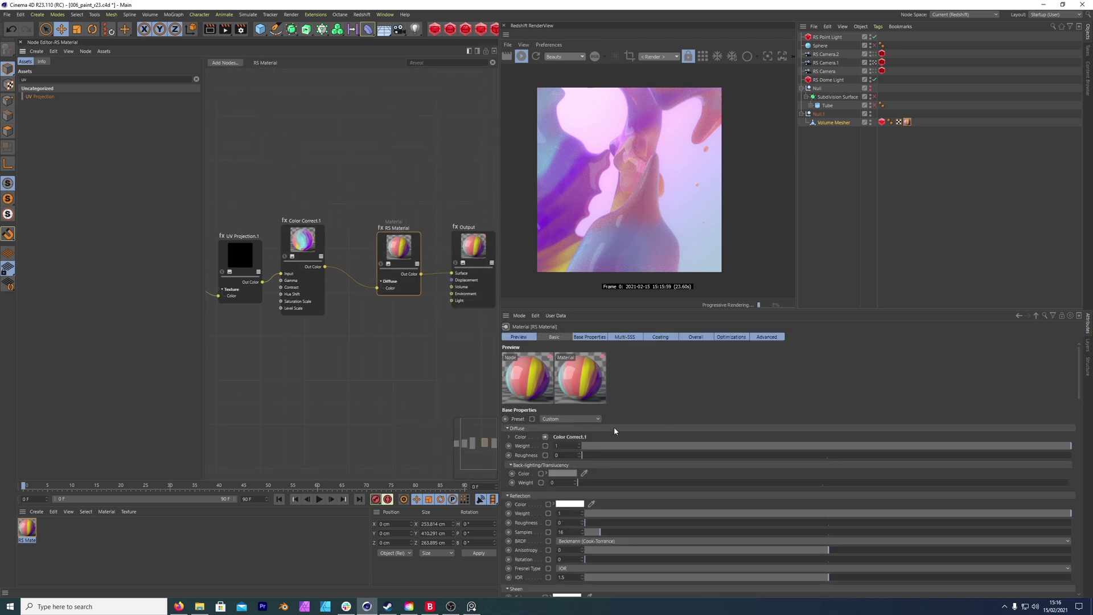
click(565, 418)
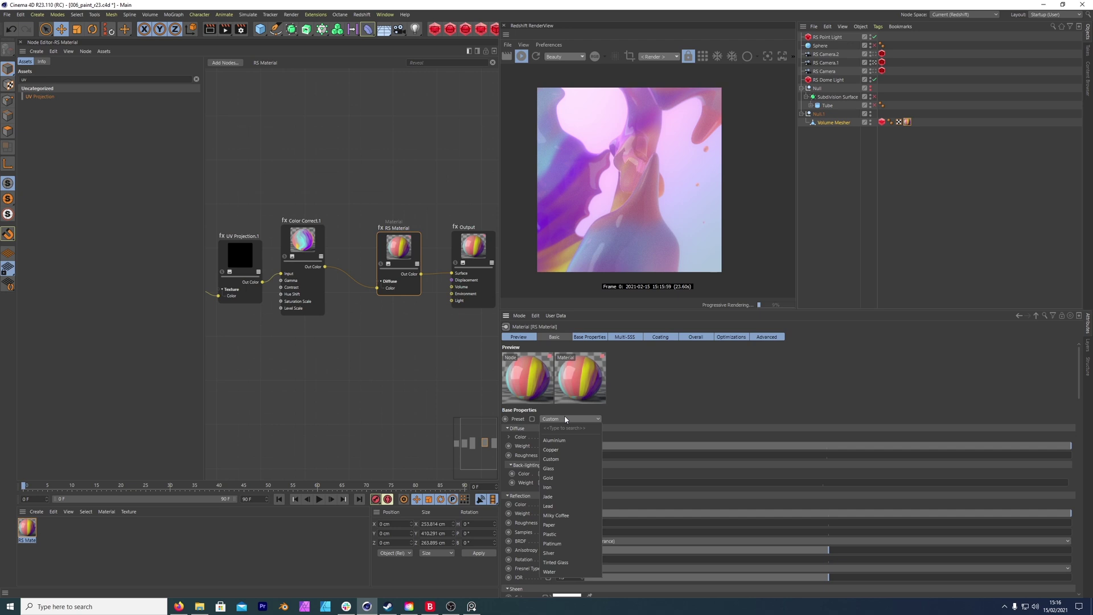
click(555, 534)
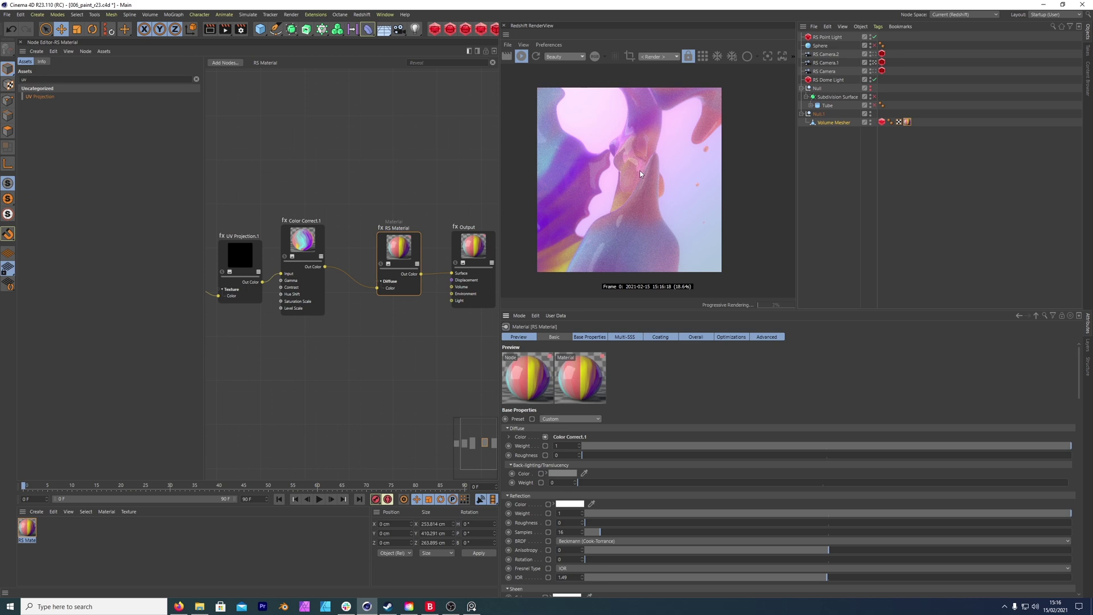
scroll(521, 431, down, 2)
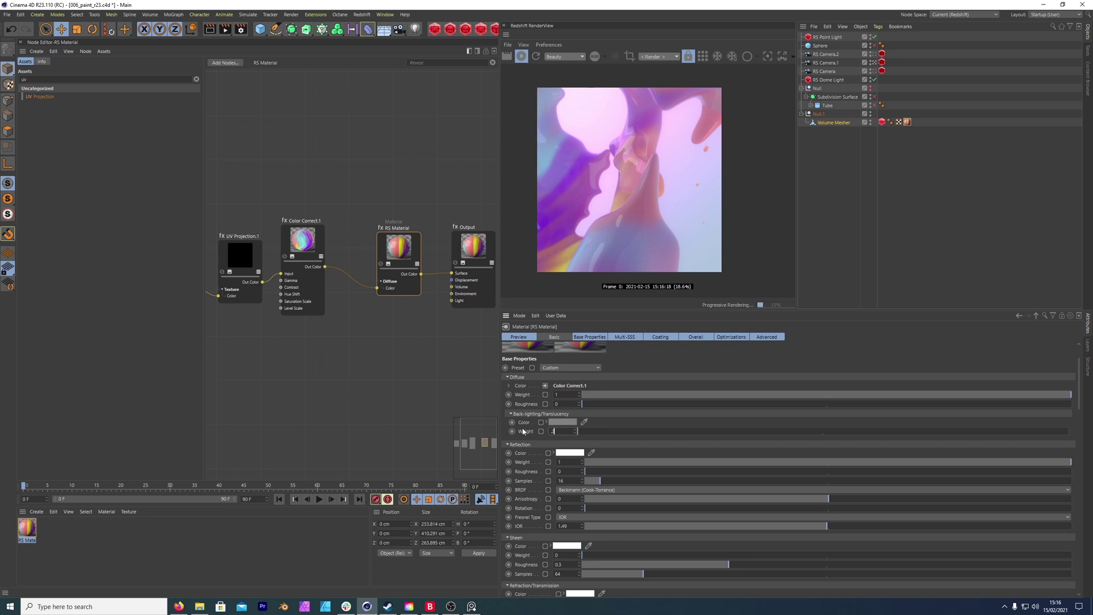
key(Return)
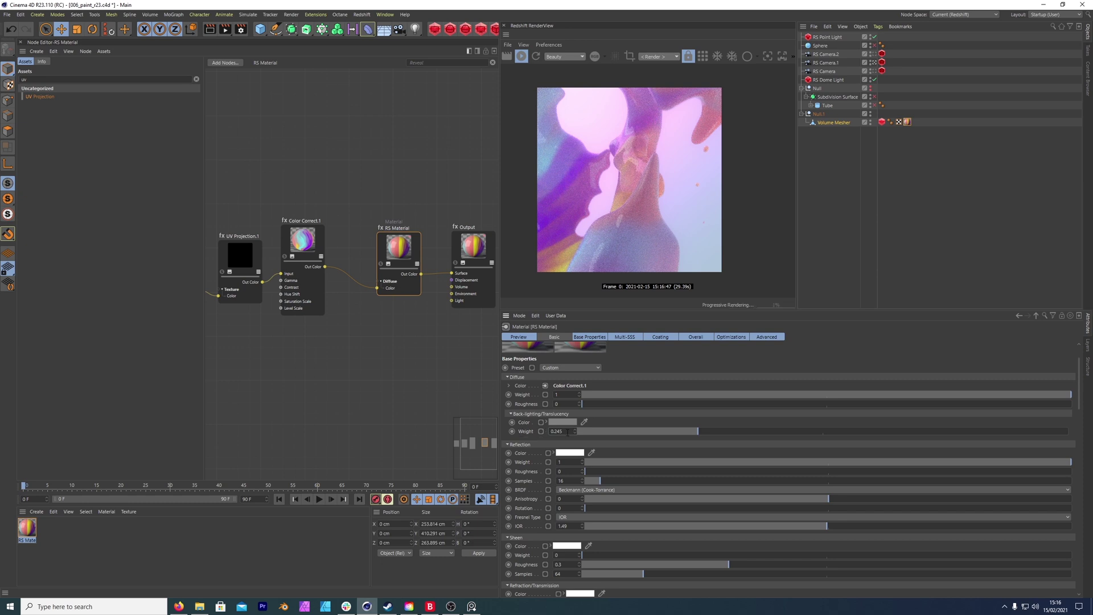
key(BackSpace)
text(3)
key(Return)
Try cyan, light grey and magenta back-lighting colours
click(562, 473)
click(572, 460)
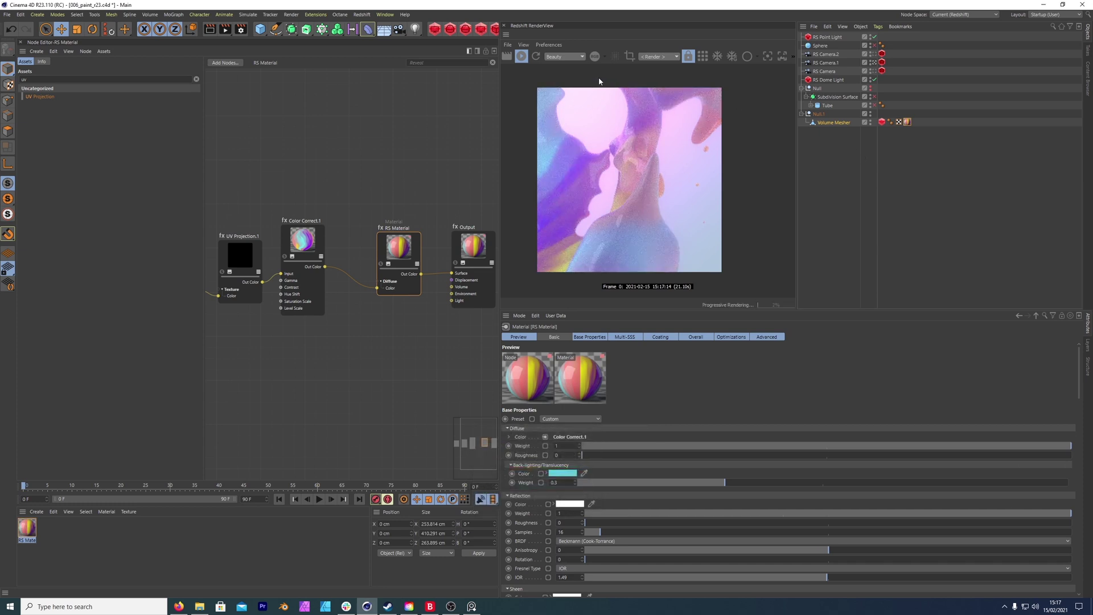
click(563, 473)
drag(587, 482, 506, 485)
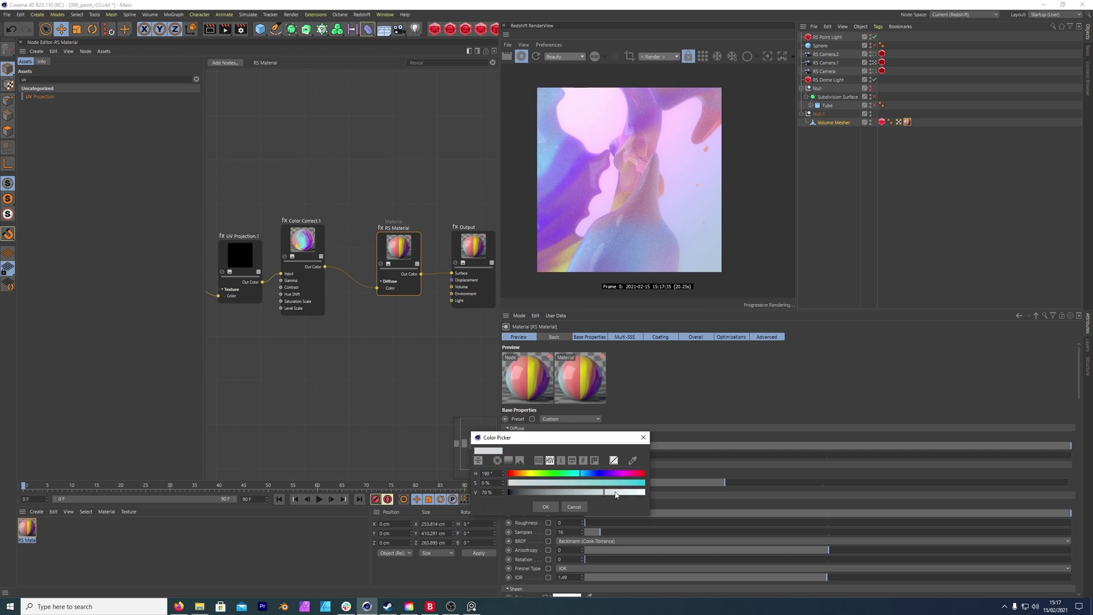
drag(616, 493, 630, 492)
click(545, 506)
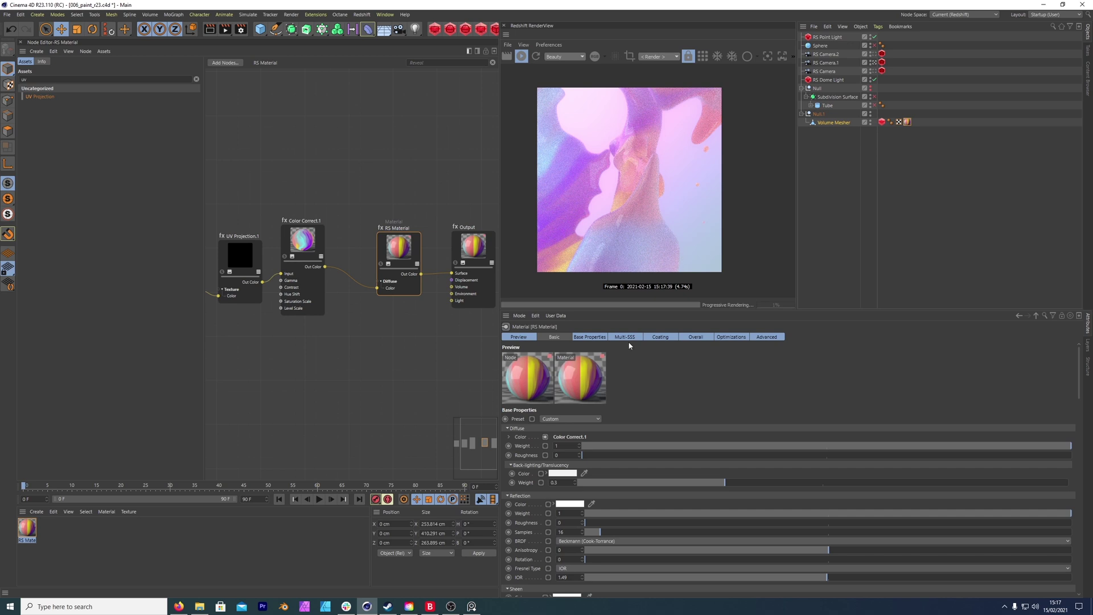
click(562, 473)
click(624, 471)
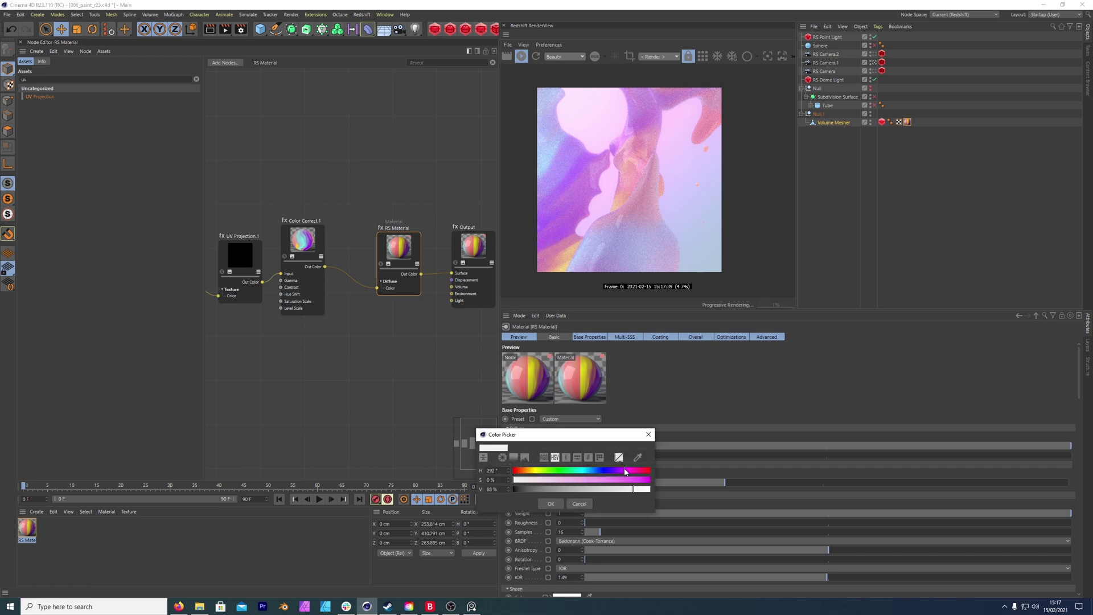
click(626, 480)
click(551, 503)
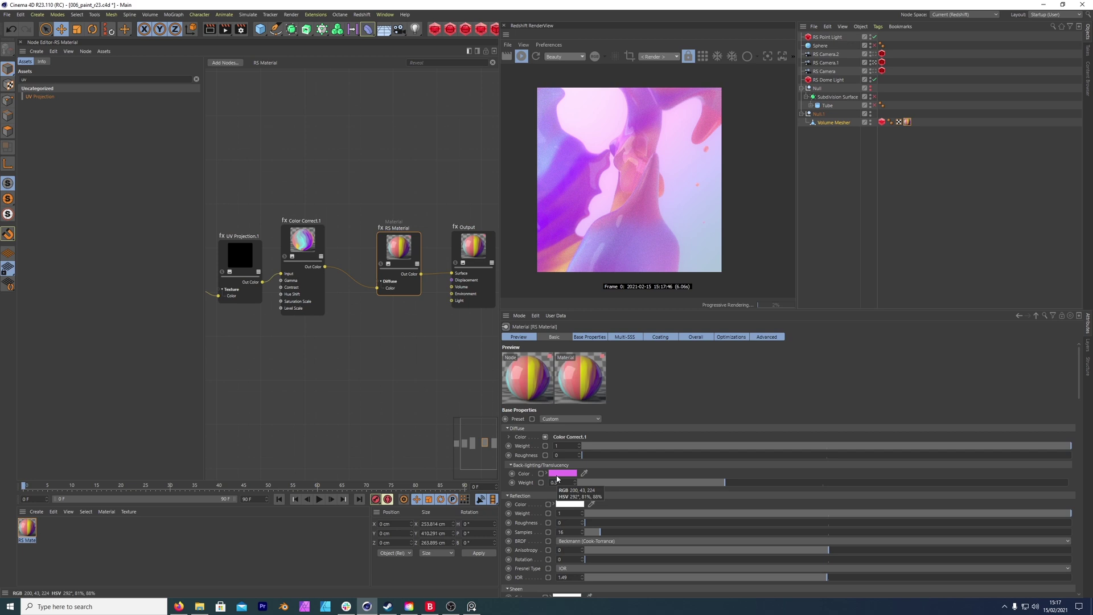
Settle on a muted cyan back-lighting colour at 65% value with weight 0.25
click(557, 478)
click(576, 473)
click(541, 506)
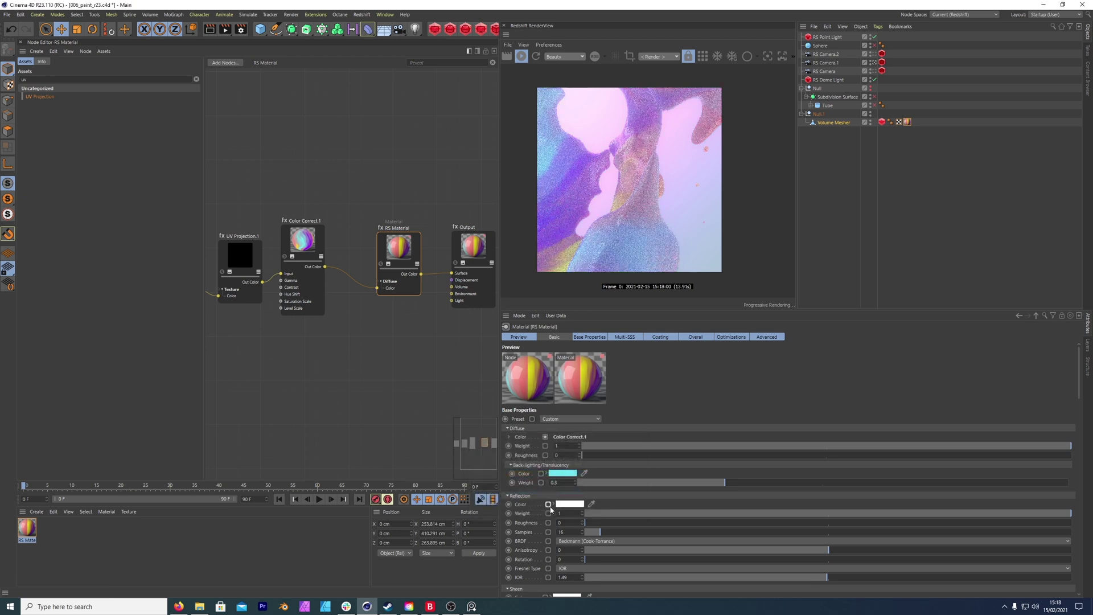
click(569, 473)
drag(635, 489, 605, 489)
click(562, 506)
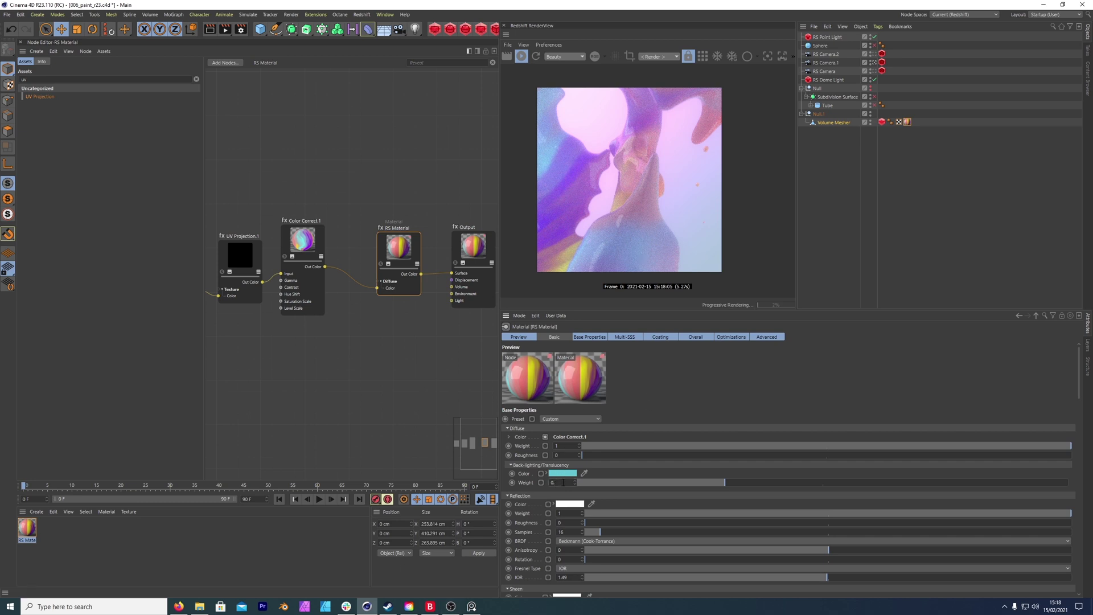
text(5)
key(Return)
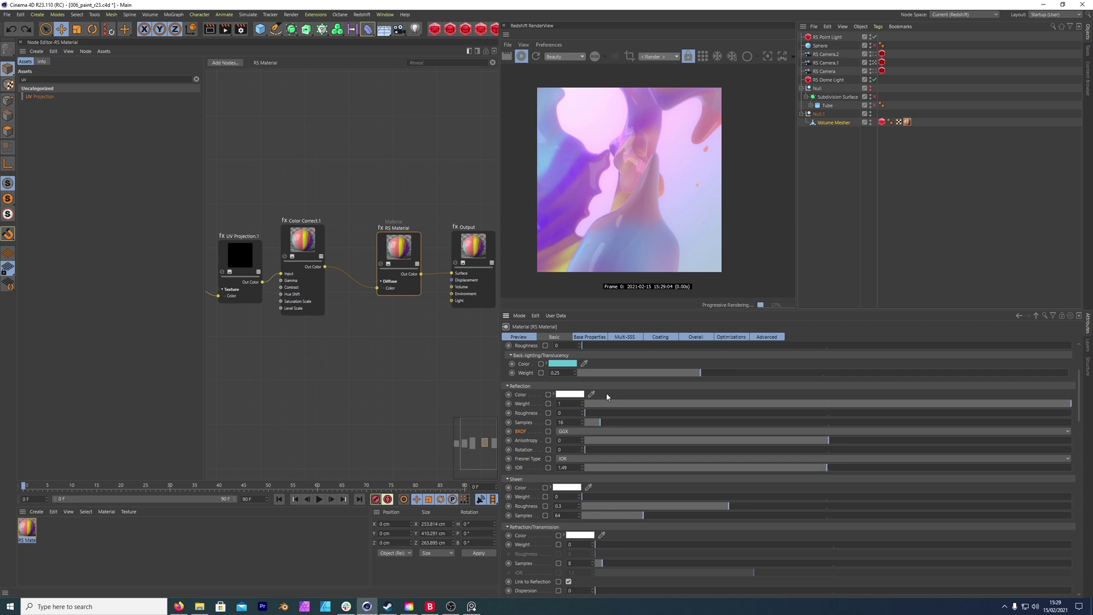
Switch the reflection BRDF to Beckmann (Cook-Torrance) with roughness 0.3
click(569, 432)
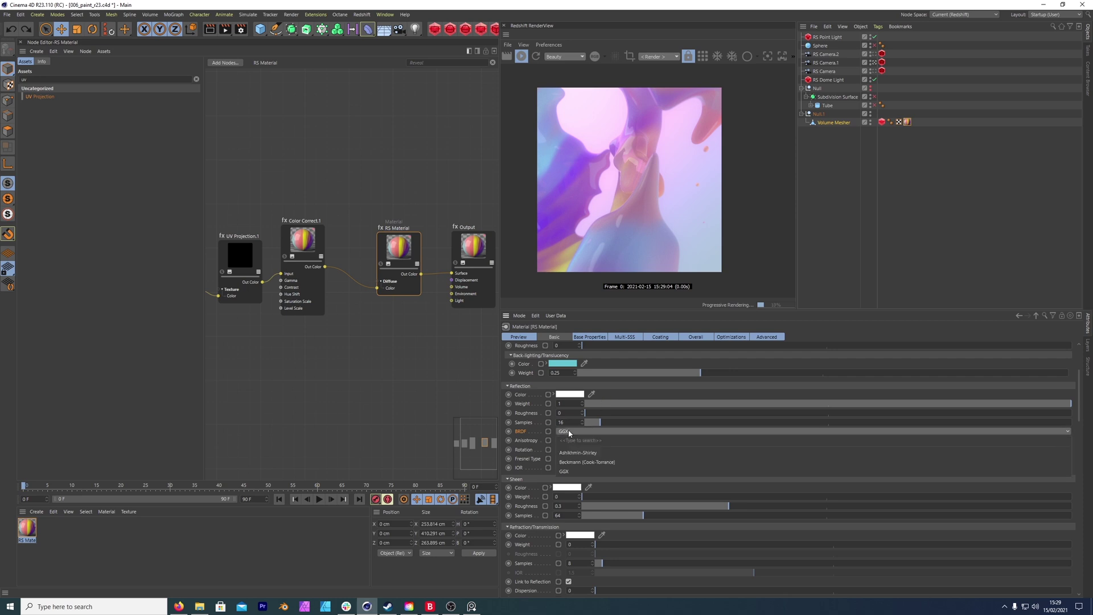
click(597, 463)
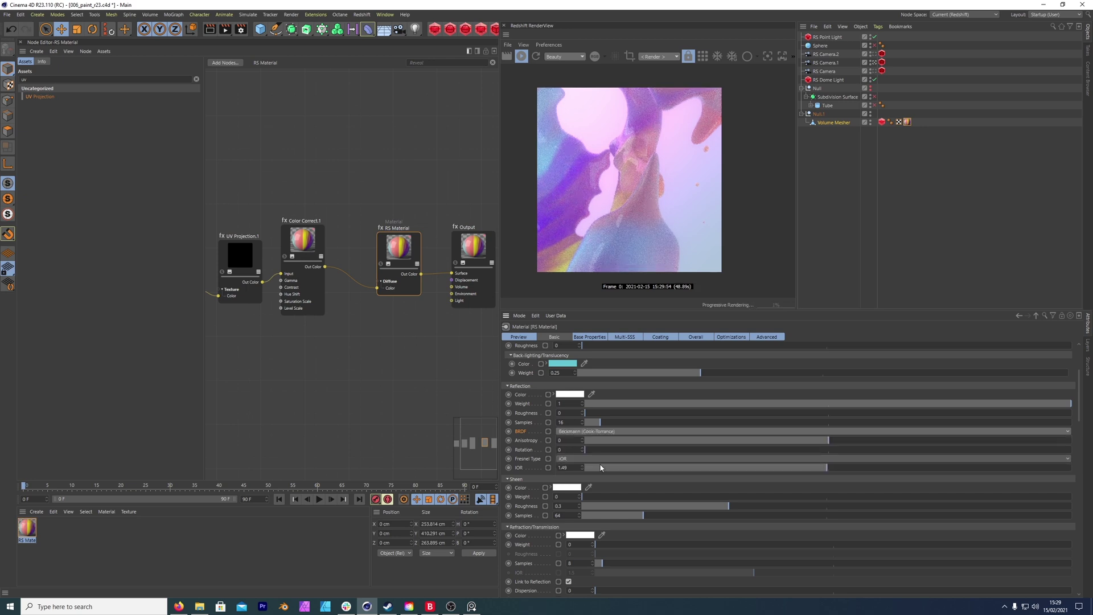
click(576, 413)
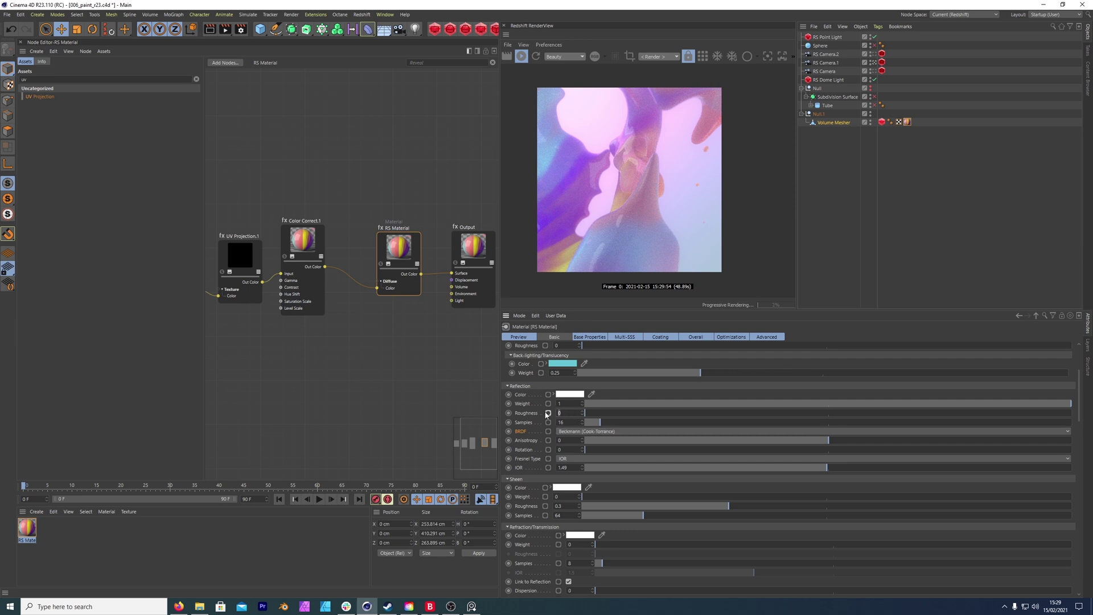
text(0.3)
key(Return)
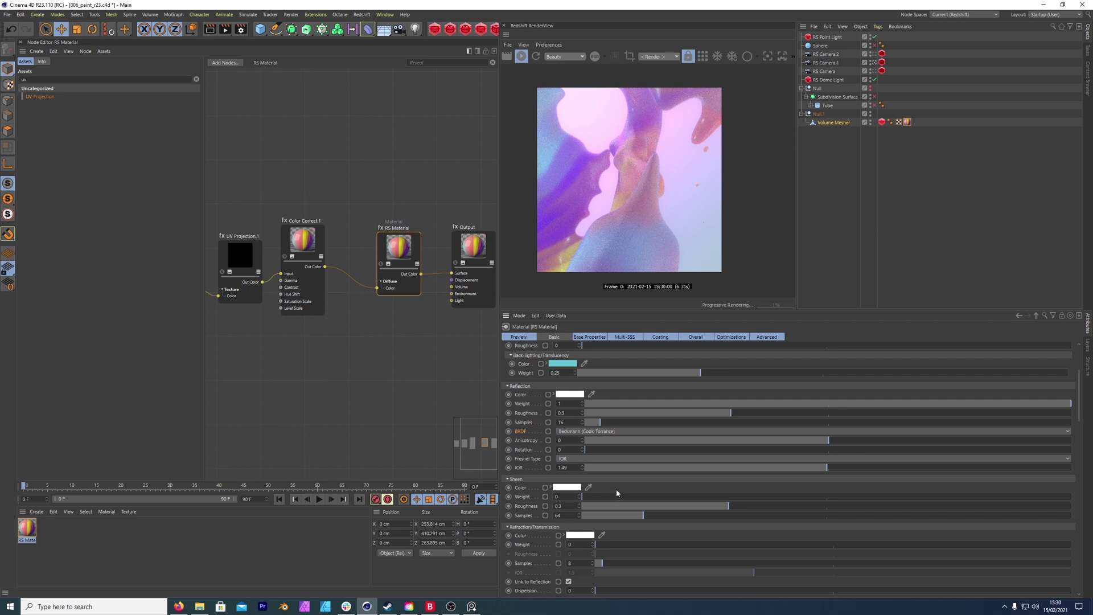
Set the sheen colour to black and sheen roughness to 0
click(569, 487)
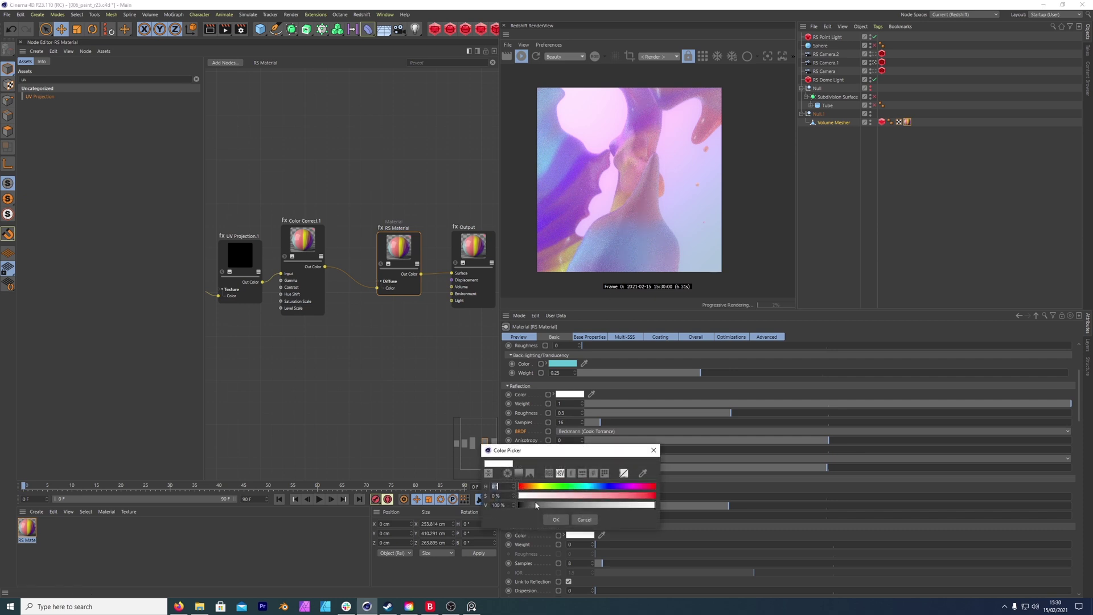
click(581, 519)
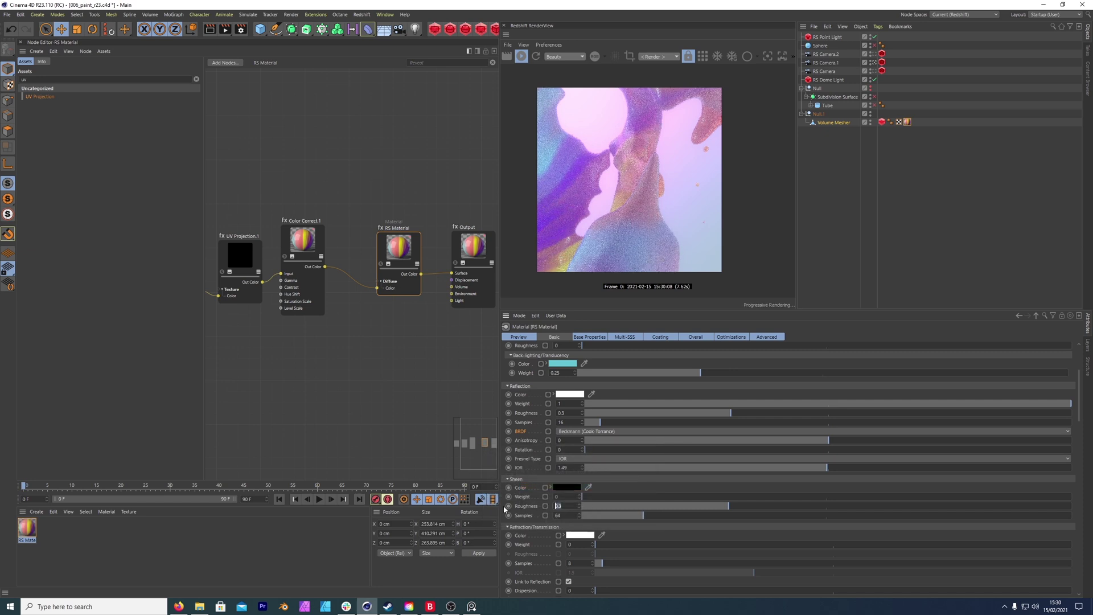
key(Return)
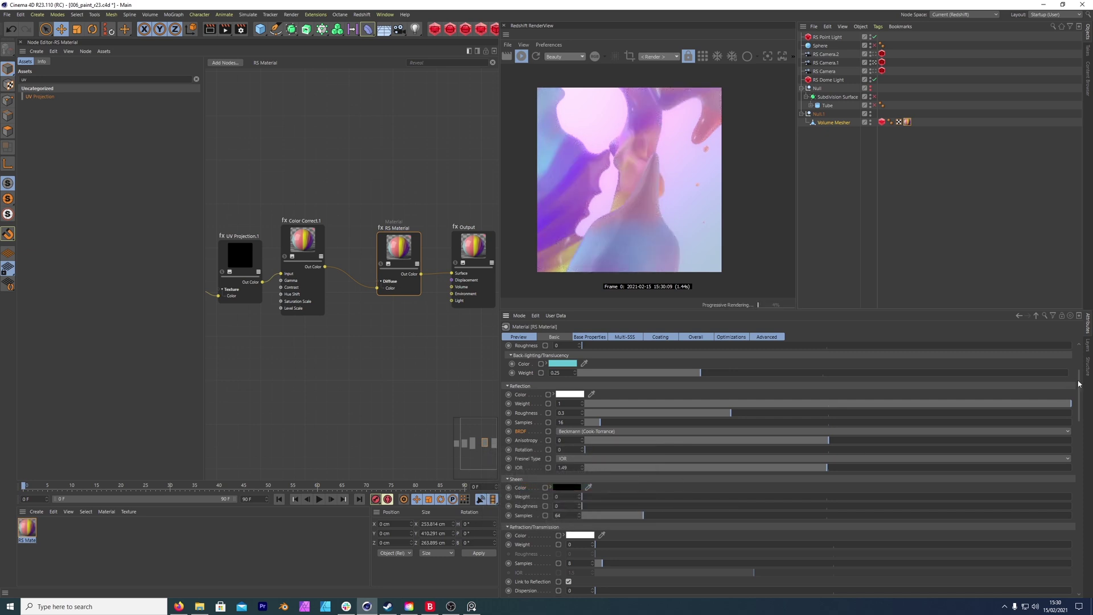
Set refraction weight to 0.1 with dispersion 70
drag(1078, 384, 1079, 416)
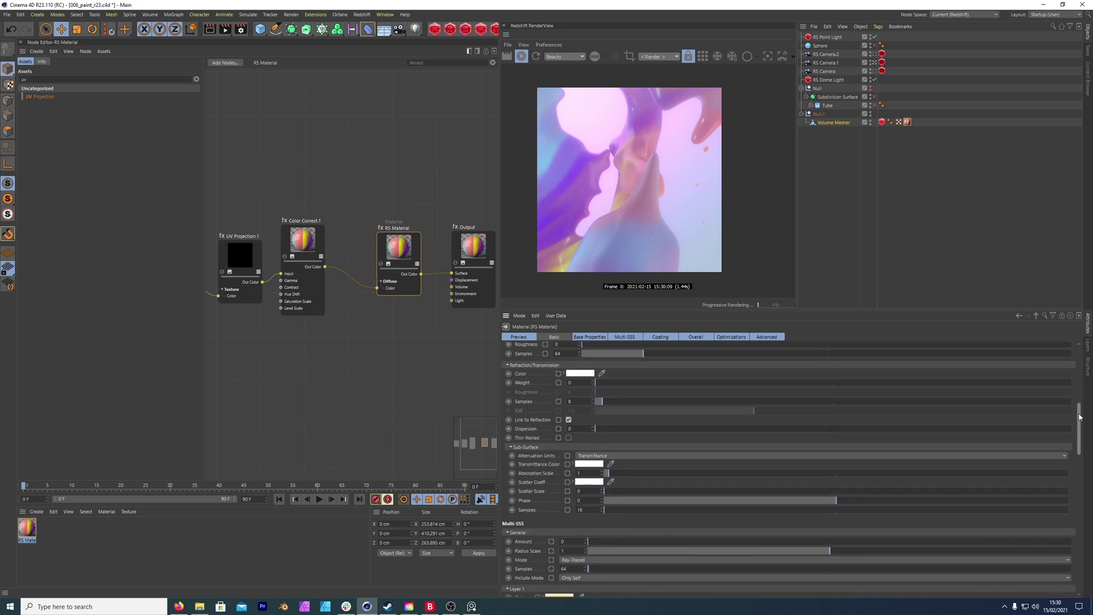
drag(1079, 417, 1078, 409)
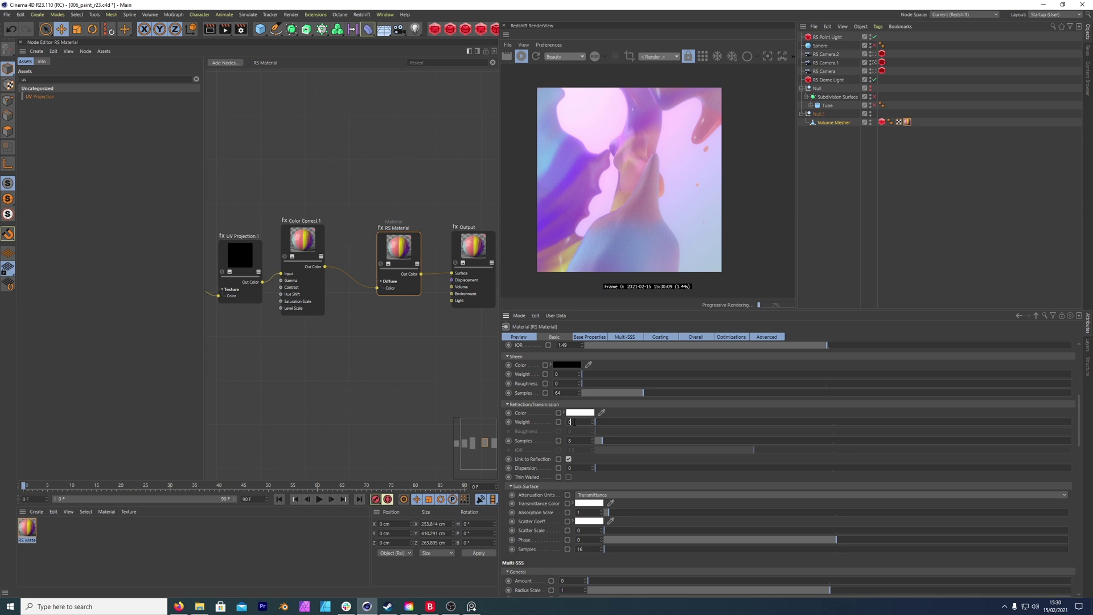
text(1)
key(Return)
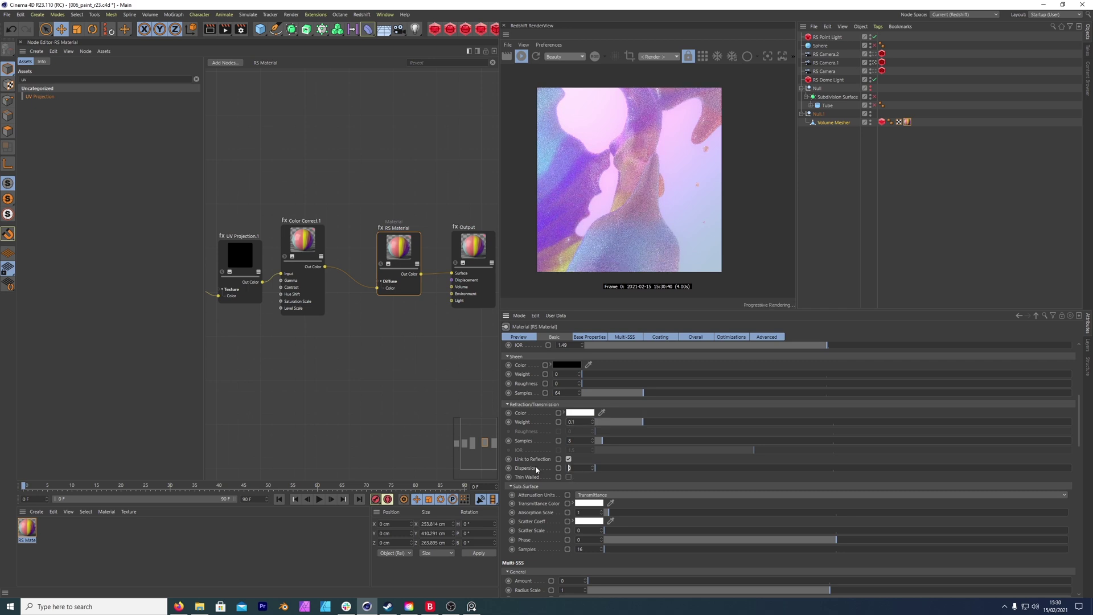
text(70)
key(Return)
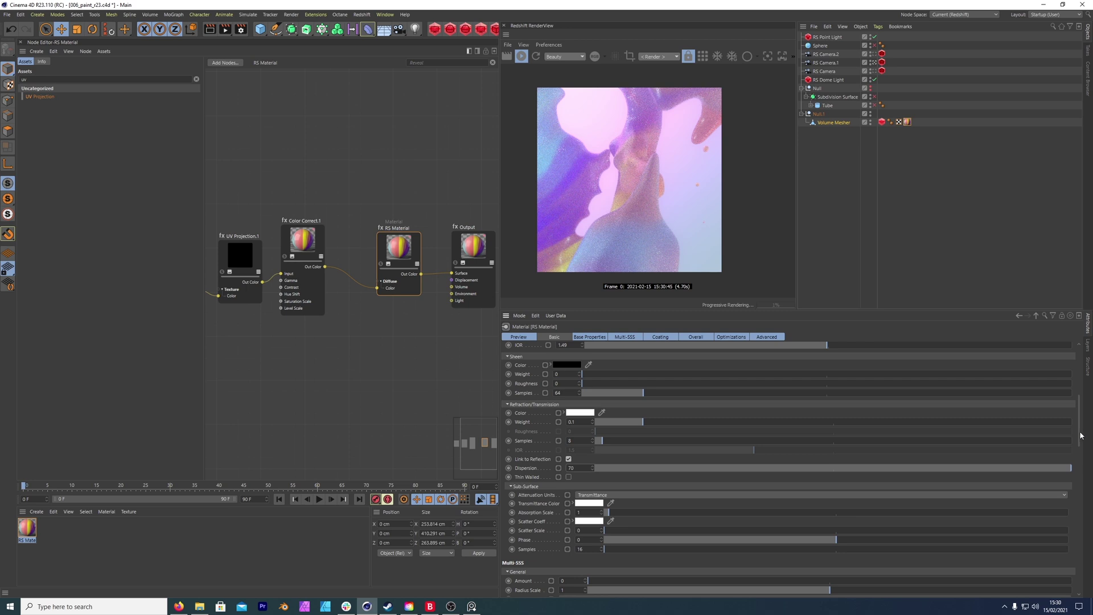
Set the sub-surface absorption scale to 0.01
scroll(1080, 435, down, 3)
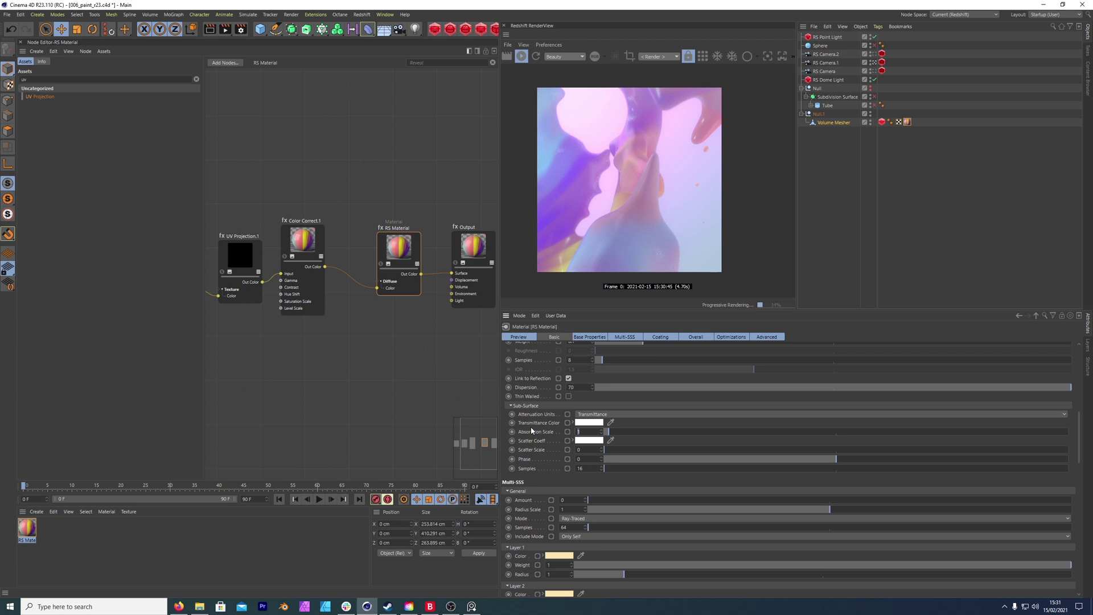
text(.001)
key(Return)
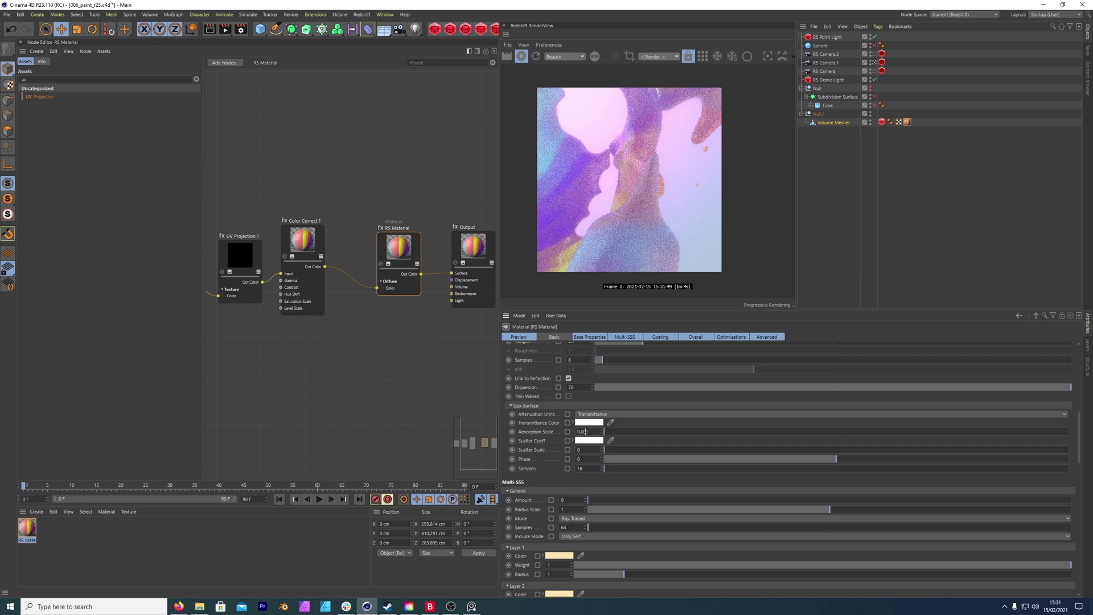
click(585, 431)
key(BackSpace)
key(Return)
In the RS Material's Coating settings, set Coating Weight to 1
click(658, 337)
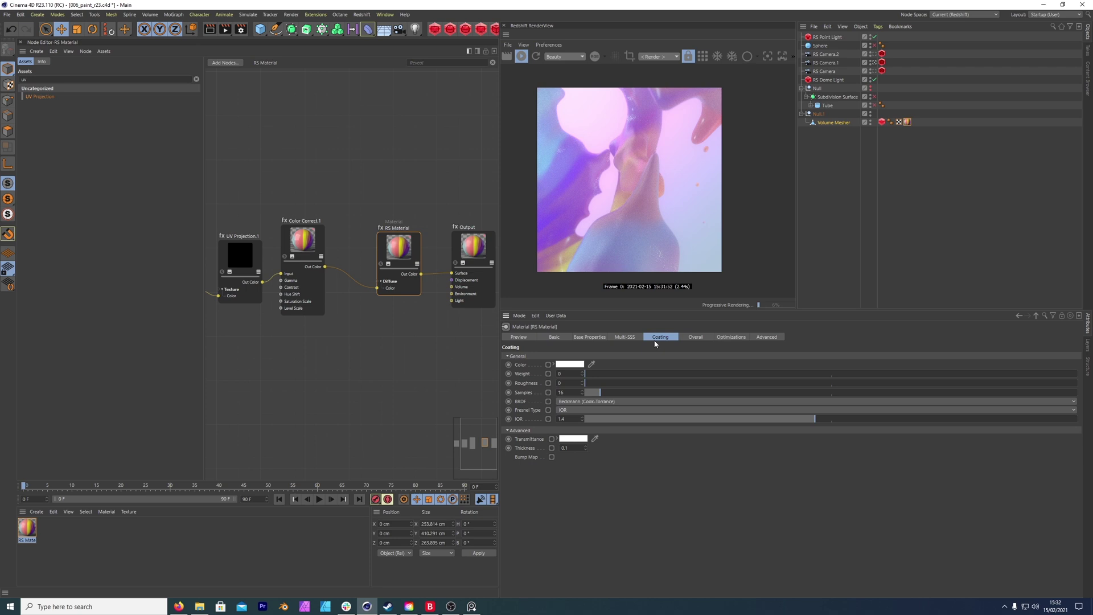
click(564, 374)
text(1)
key(Return)
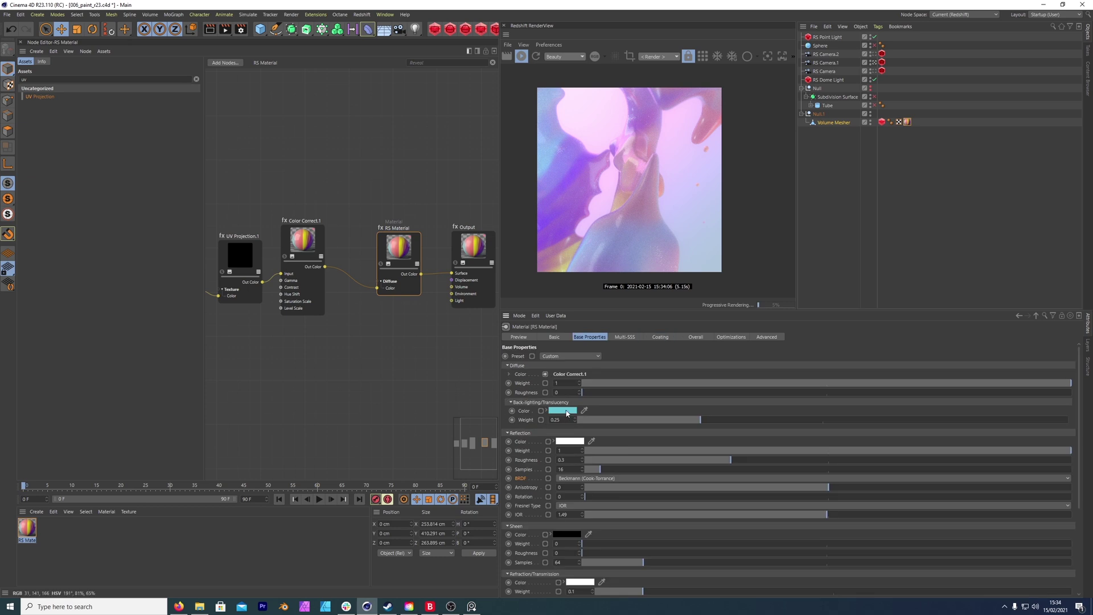
Keep the teal back-lighting colour and set reflection roughness to 0.4
click(561, 408)
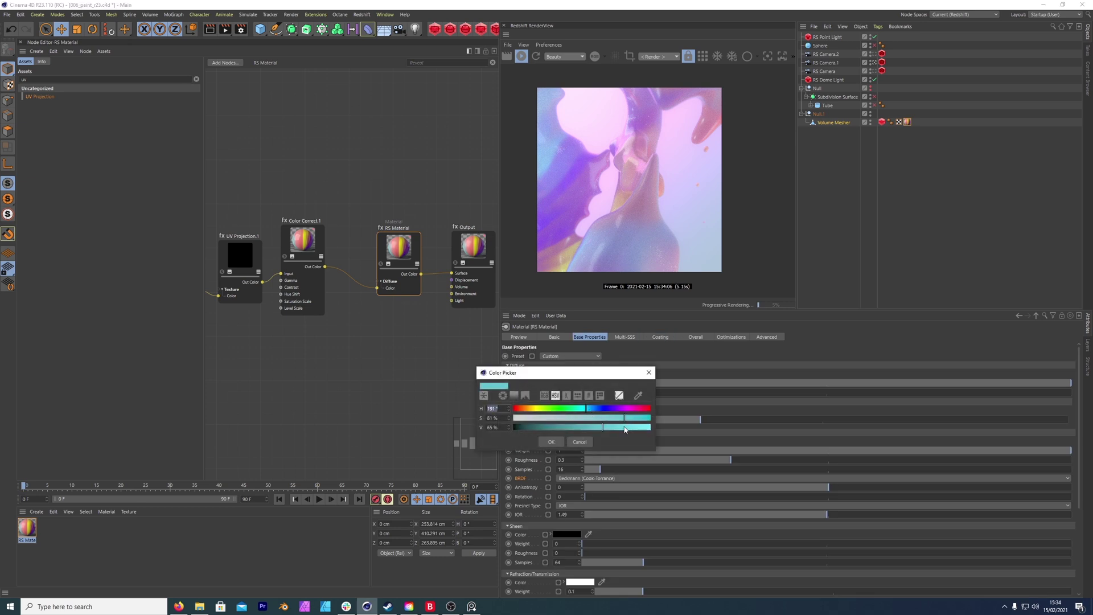
click(551, 441)
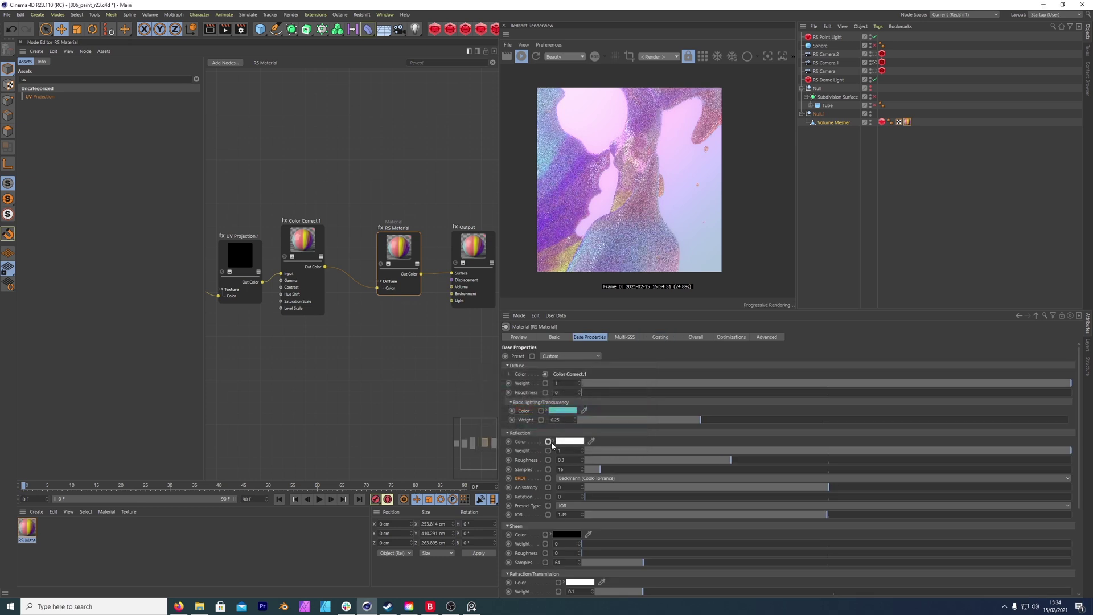
click(570, 460)
key(Return)
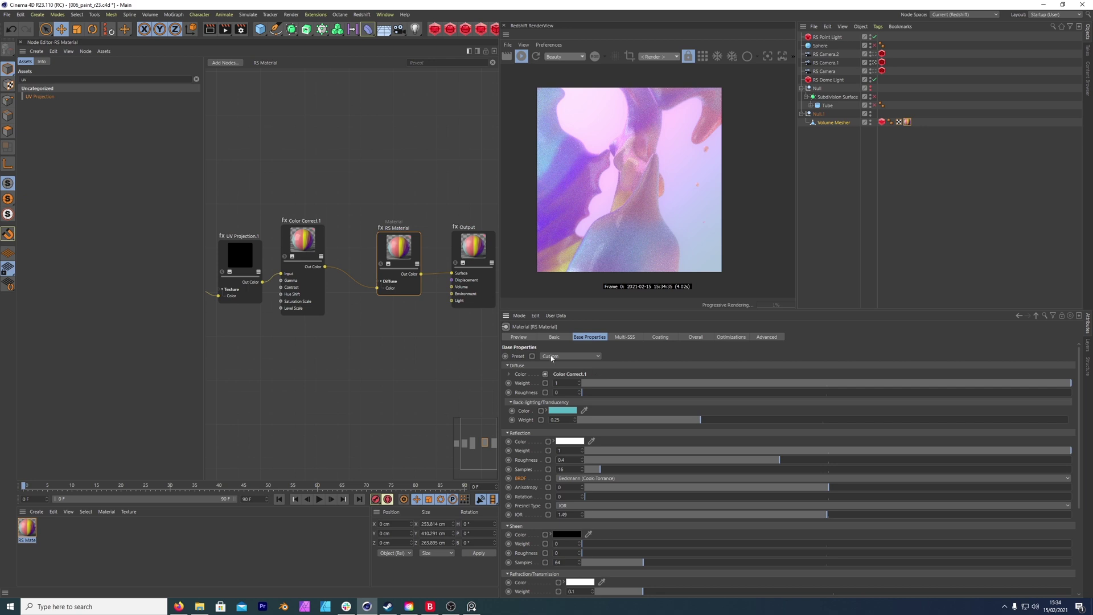
scroll(266, 349, down, 1)
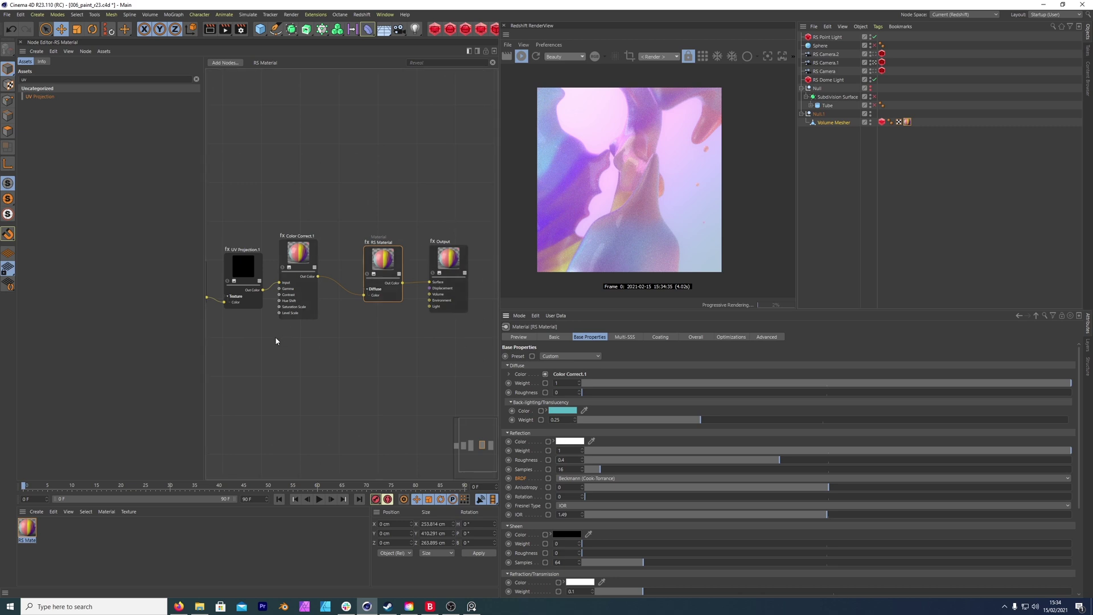
scroll(259, 342, down, 2)
scroll(267, 312, up, 3)
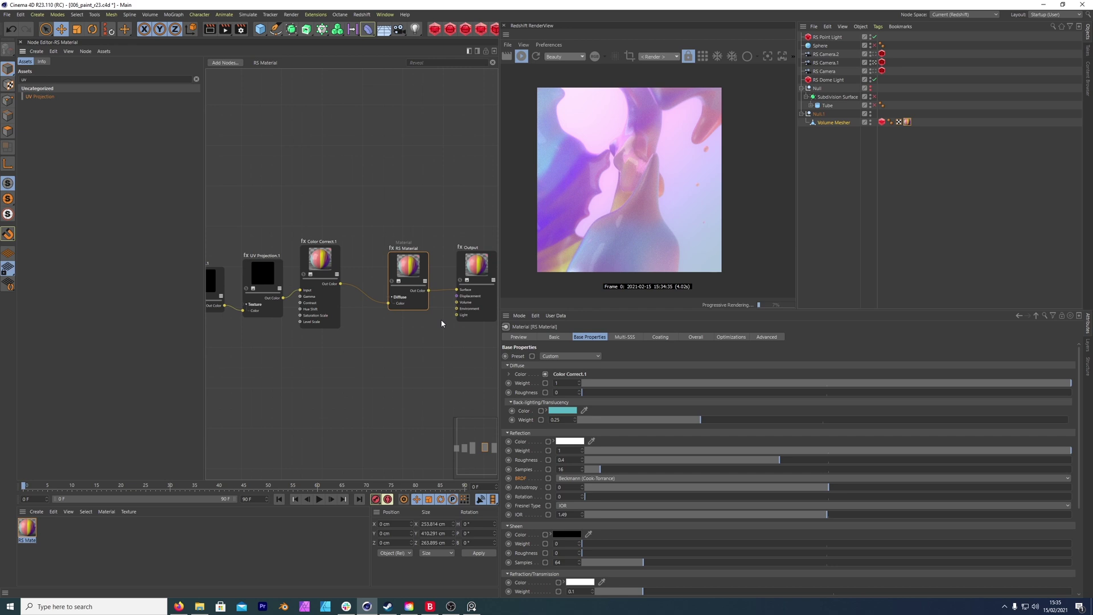
scroll(626, 455, down, 3)
scroll(433, 341, down, 1)
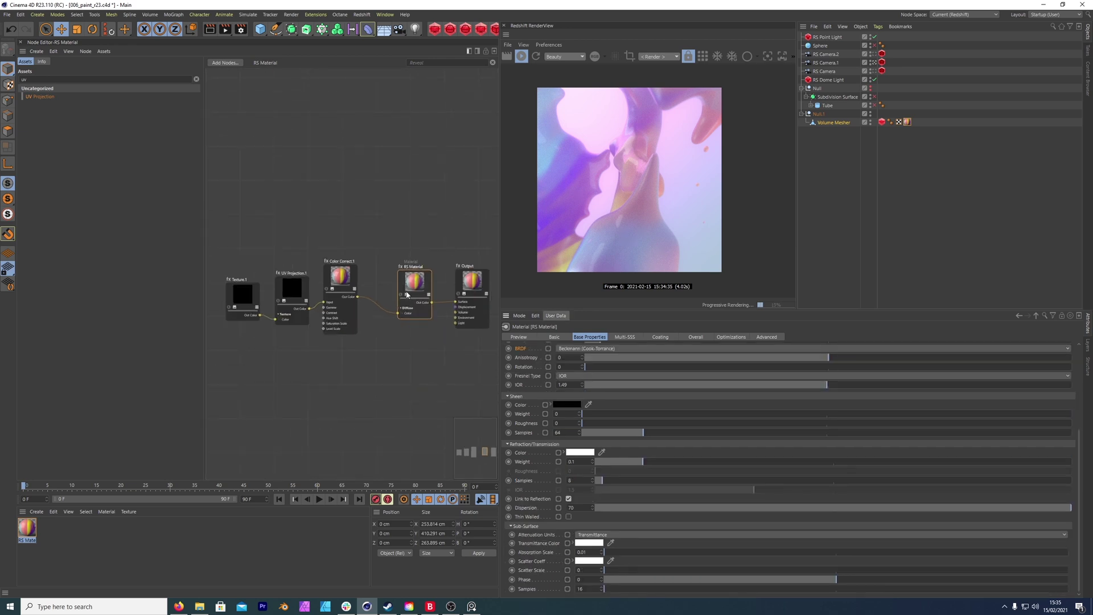